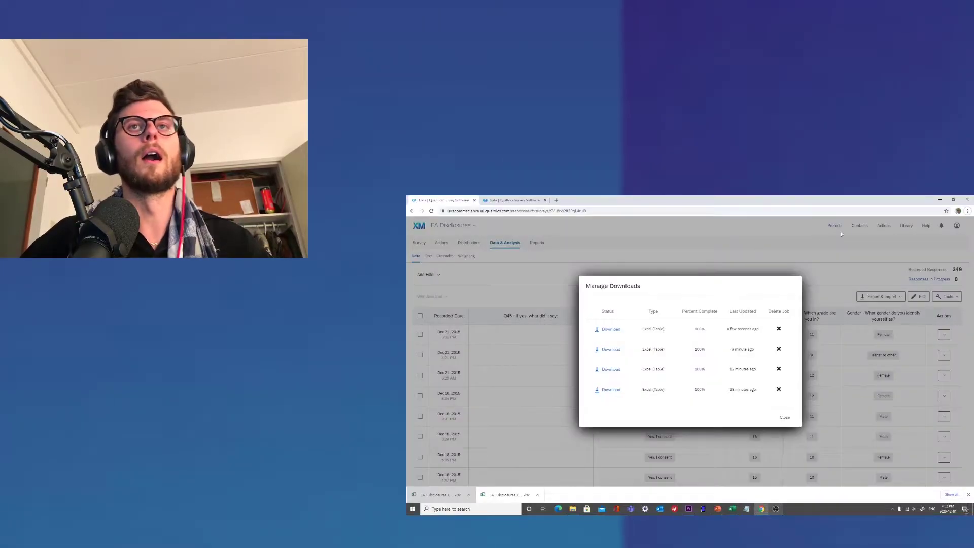
# Close the list of previous downloads and open the EA Disclosures survey for editing.
pyautogui.click(784, 422)
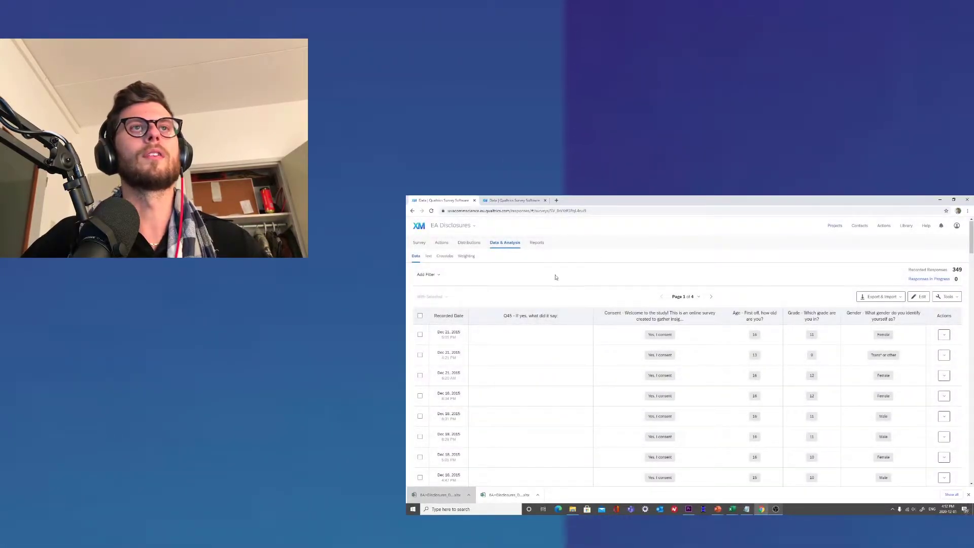
pyautogui.click(419, 242)
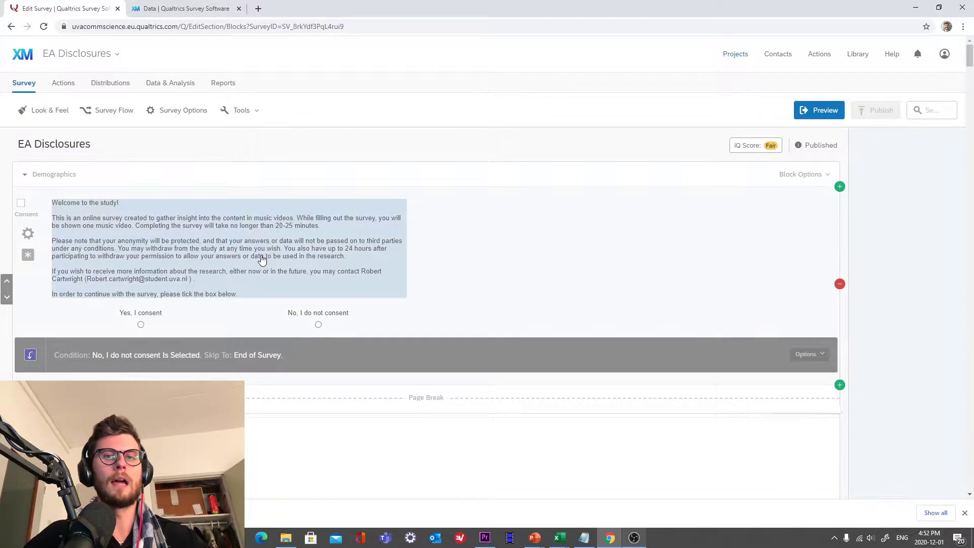
pyautogui.click(635, 538)
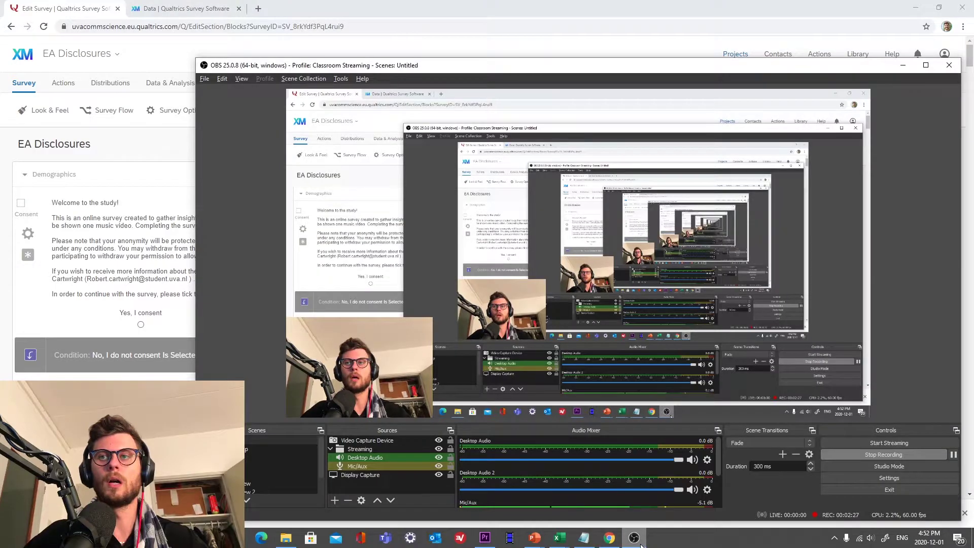
pyautogui.click(638, 542)
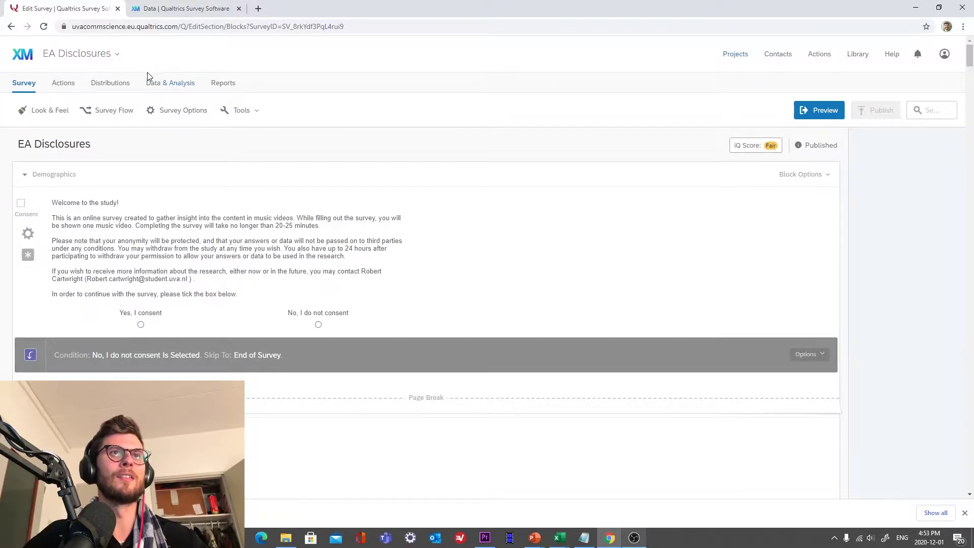
# Open the data export for the EA Disclosures responses and choose Excel as the file format.
pyautogui.click(187, 86)
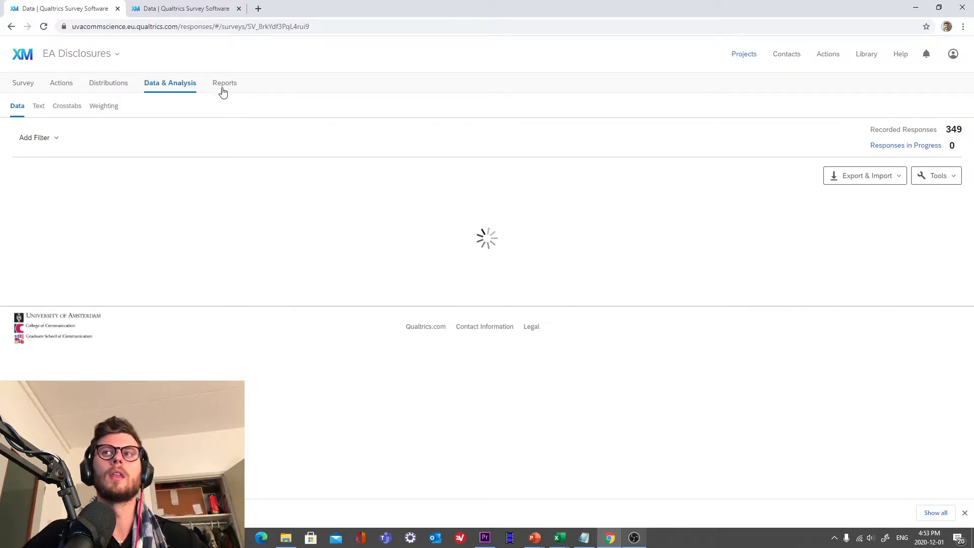
pyautogui.click(842, 181)
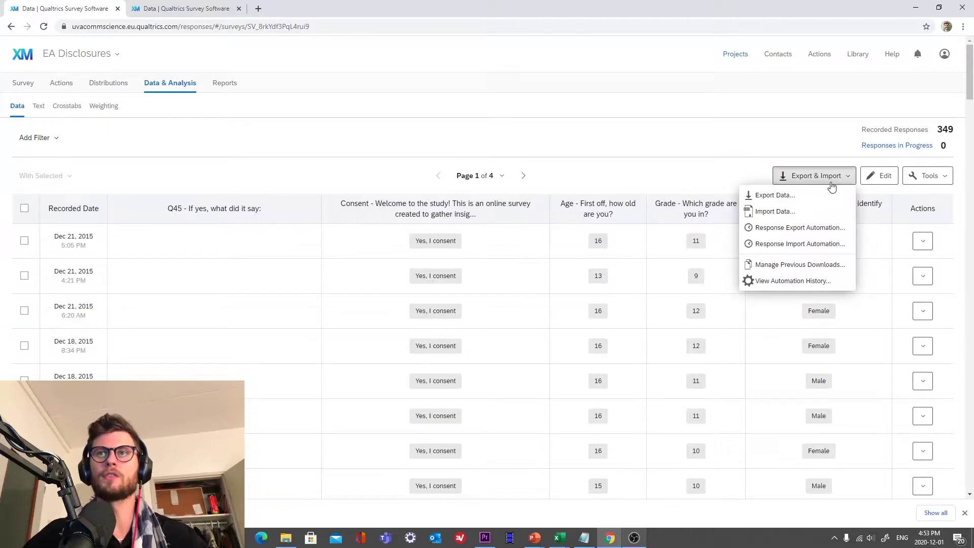
pyautogui.click(811, 195)
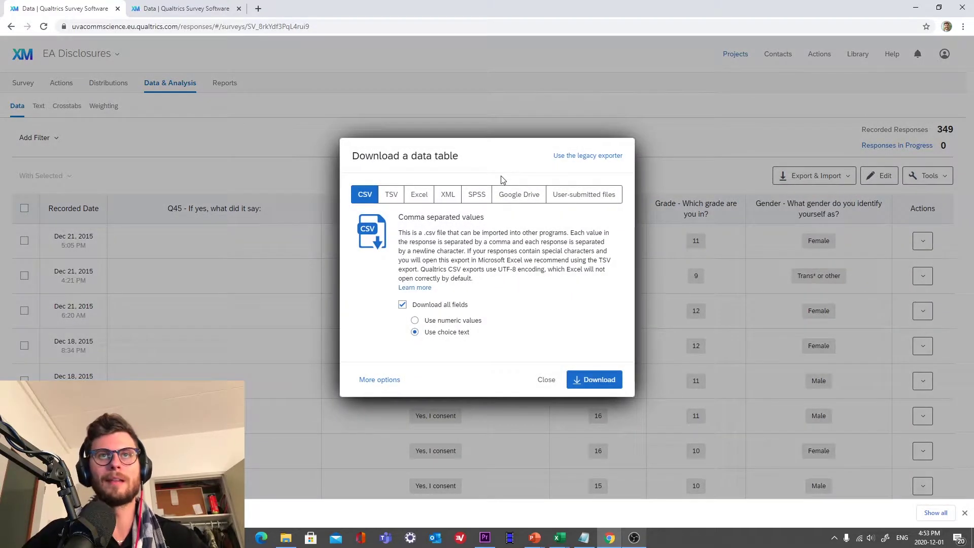
pyautogui.click(423, 197)
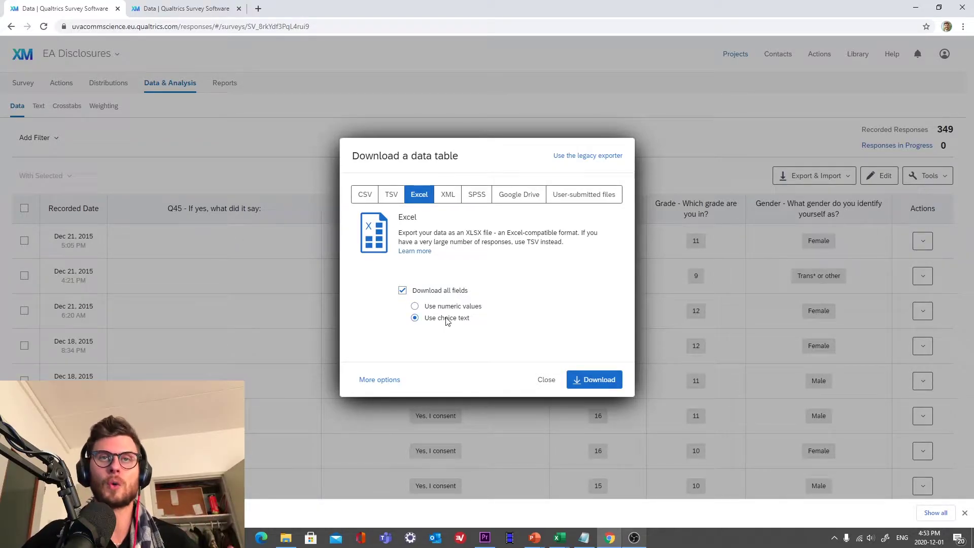
# Switch to the Excel workbook EA+Disclosures_December+1,+2020_16.43.xlsx and examine the numeric answers in the Q50 column.
pyautogui.hotkey('alt', 'Tab')
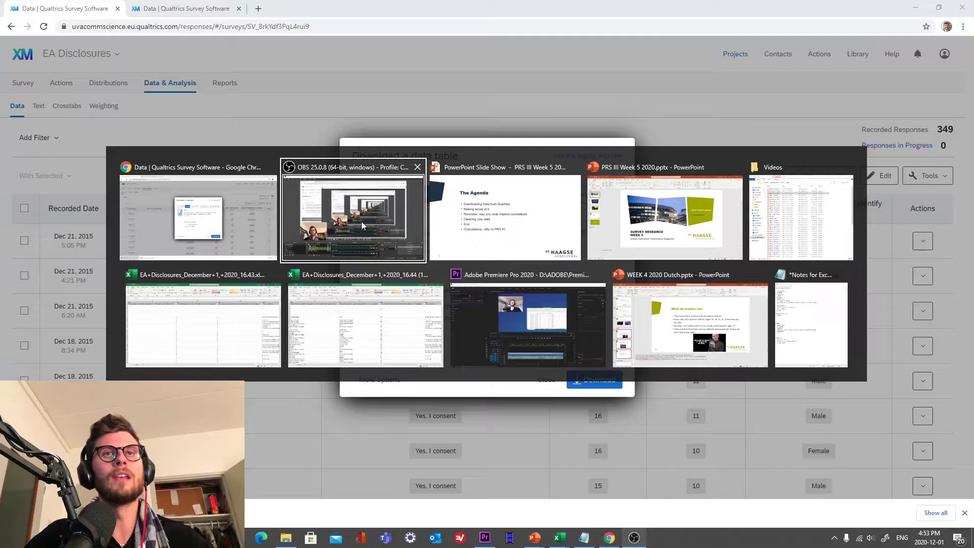
pyautogui.click(198, 324)
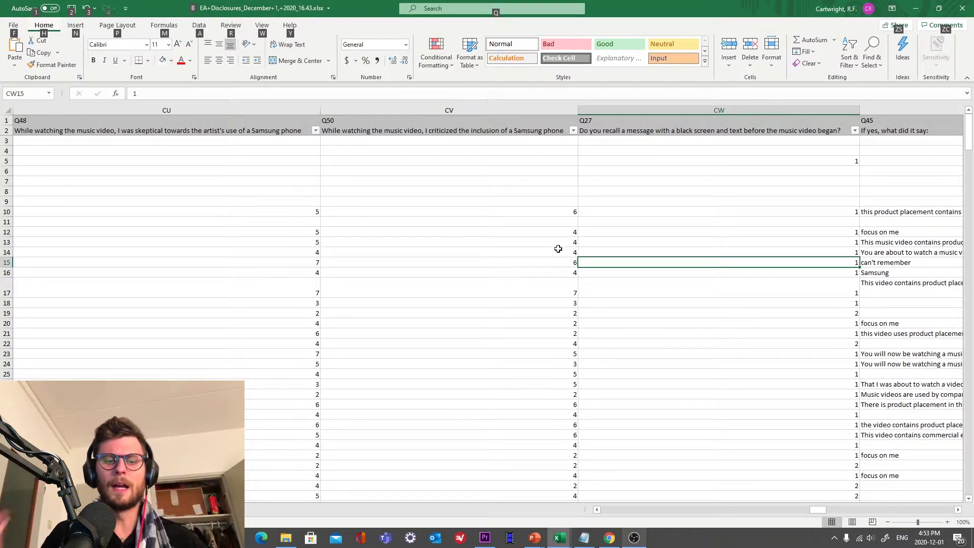
pyautogui.press('Escape')
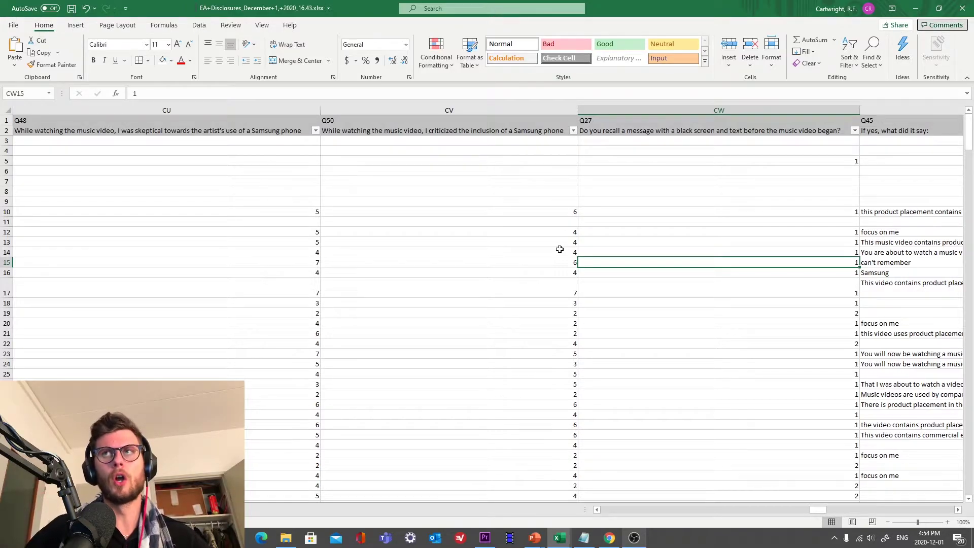
pyautogui.click(538, 260)
pyautogui.press('Down')
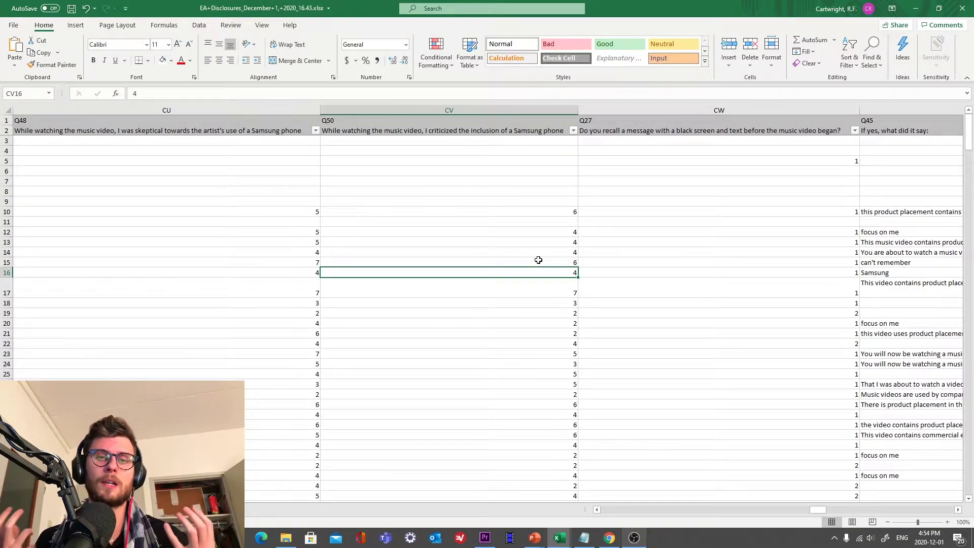
pyautogui.press('Up')
pyautogui.press('Up')
pyautogui.press('Down')
pyautogui.press('Down')
pyautogui.press('Down')
pyautogui.press('Down')
pyautogui.press('Down')
pyautogui.press('Down')
pyautogui.press('Up')
pyautogui.press('Up')
pyautogui.press('Up')
pyautogui.press('Up')
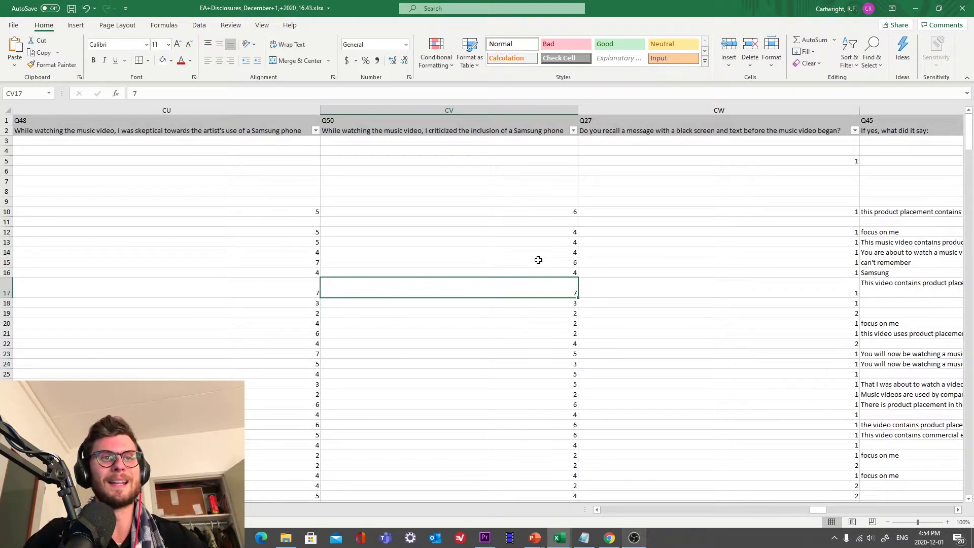
# Switch to the workbook EA+Disclosures_December+1,+2020_16.44 (1).xlsx and examine the Q50 question header and its choice-text answers.
pyautogui.press('alt')
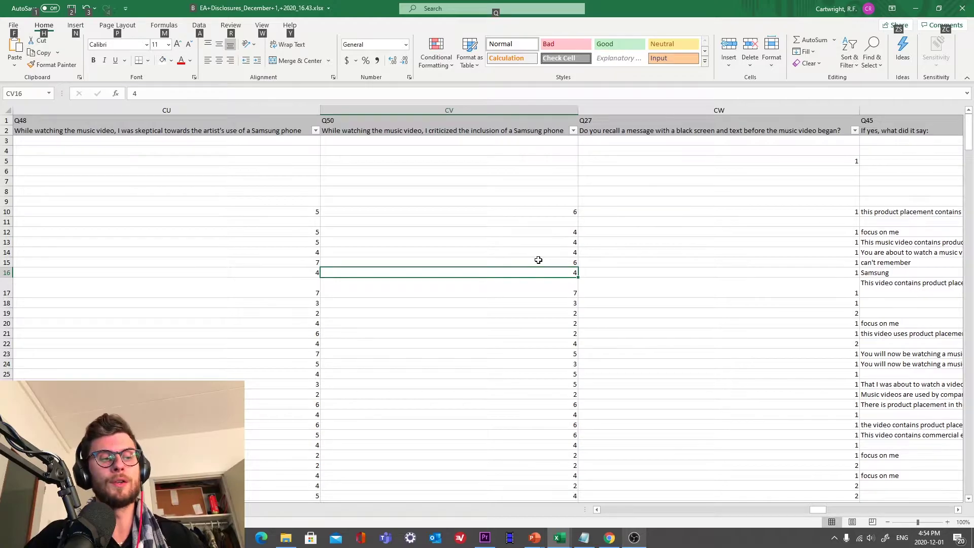
pyautogui.hotkey('alt', 'Tab')
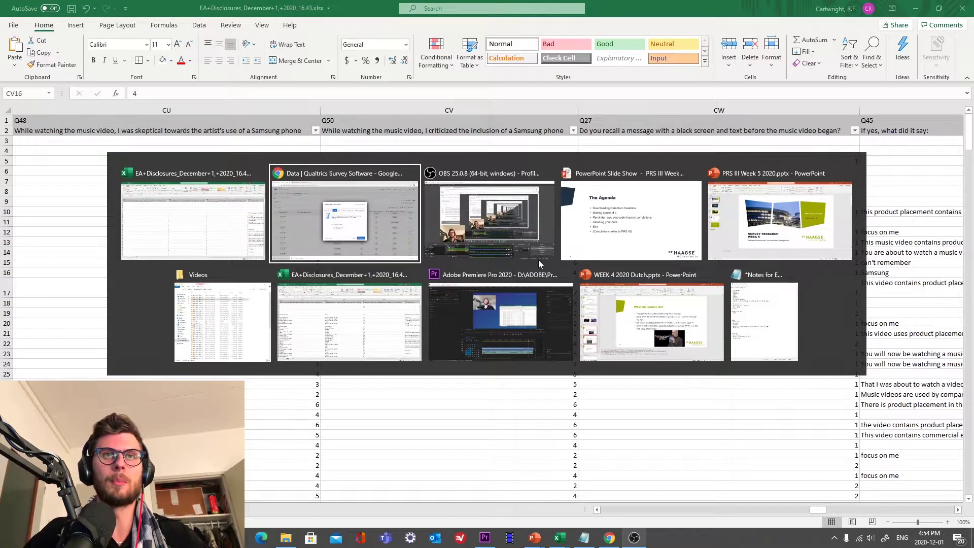
pyautogui.click(350, 314)
pyautogui.press('alt')
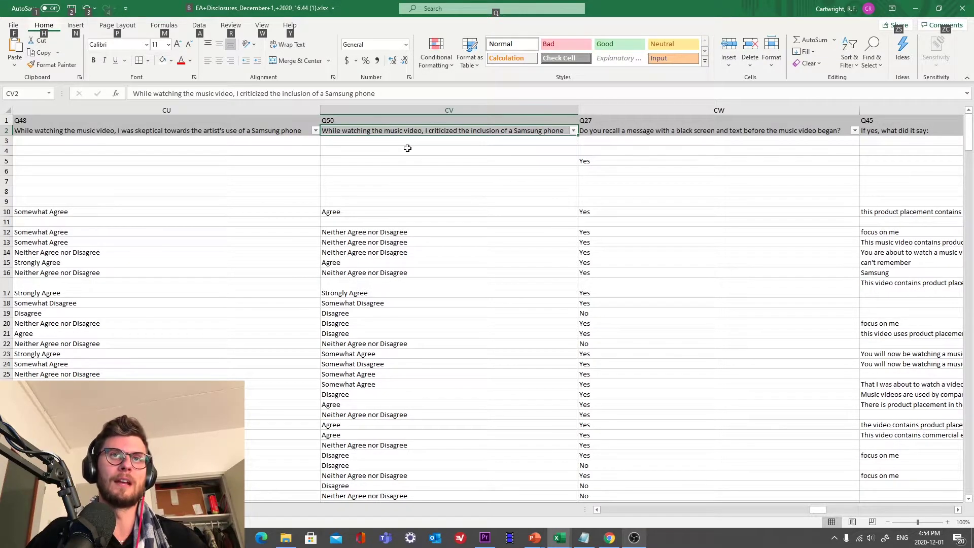
pyautogui.press('alt')
pyautogui.moveTo(399, 145); pyautogui.dragTo(376, 211)
pyautogui.click(377, 212)
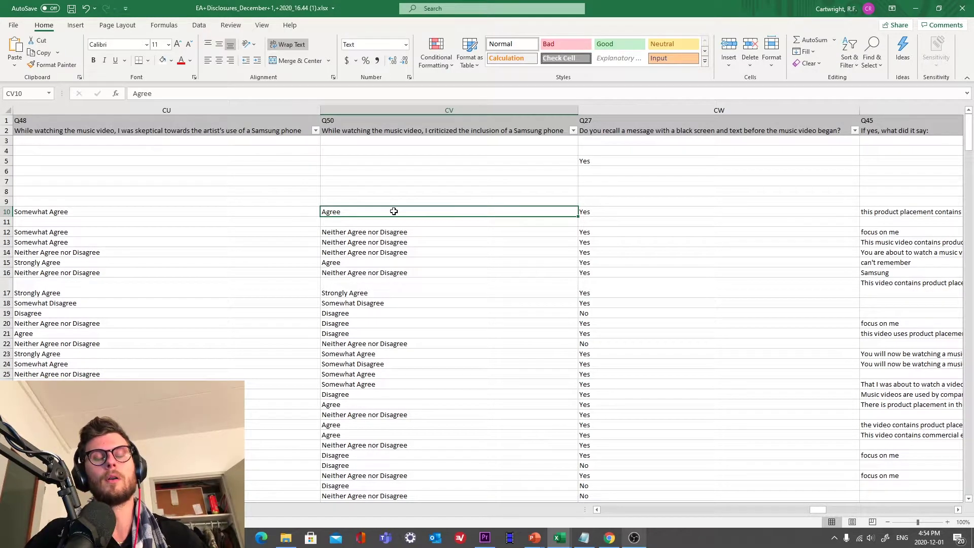
pyautogui.press('Down')
pyautogui.press('Down')
pyautogui.press('Down')
pyautogui.press('Down')
pyautogui.press('Down')
pyautogui.press('Down')
pyautogui.press('Down')
pyautogui.press('Down')
pyautogui.press('Down')
pyautogui.press('Up')
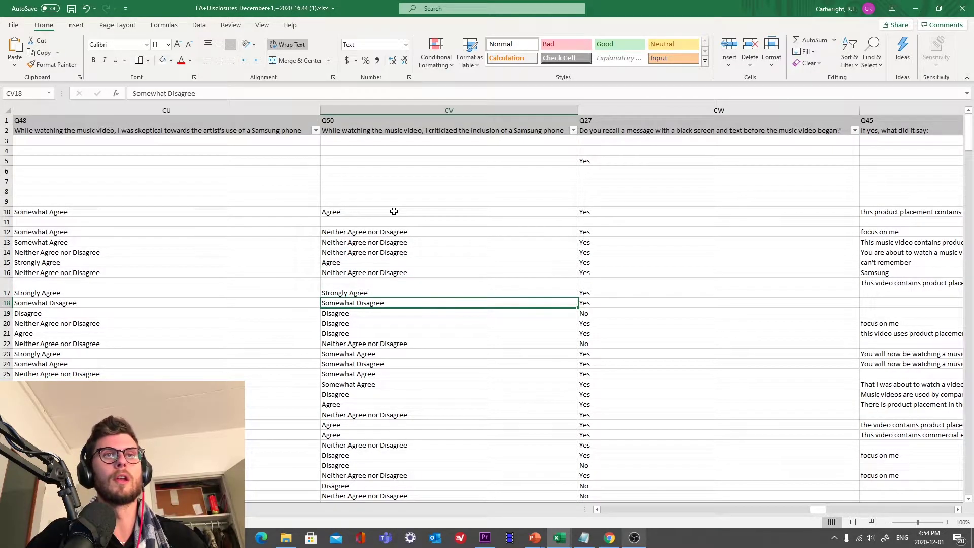
pyautogui.press('Up')
pyautogui.press('Up')
pyautogui.press('Up')
pyautogui.press('Up')
pyautogui.press('Up')
pyautogui.press('Up')
pyautogui.press('Up')
pyautogui.press('Up')
pyautogui.press('Up')
pyautogui.press('Up')
pyautogui.press('Up')
pyautogui.press('Up')
pyautogui.press('Up')
pyautogui.press('Up')
pyautogui.press('Up')
pyautogui.press('Up')
pyautogui.press('Up')
pyautogui.press('Down')
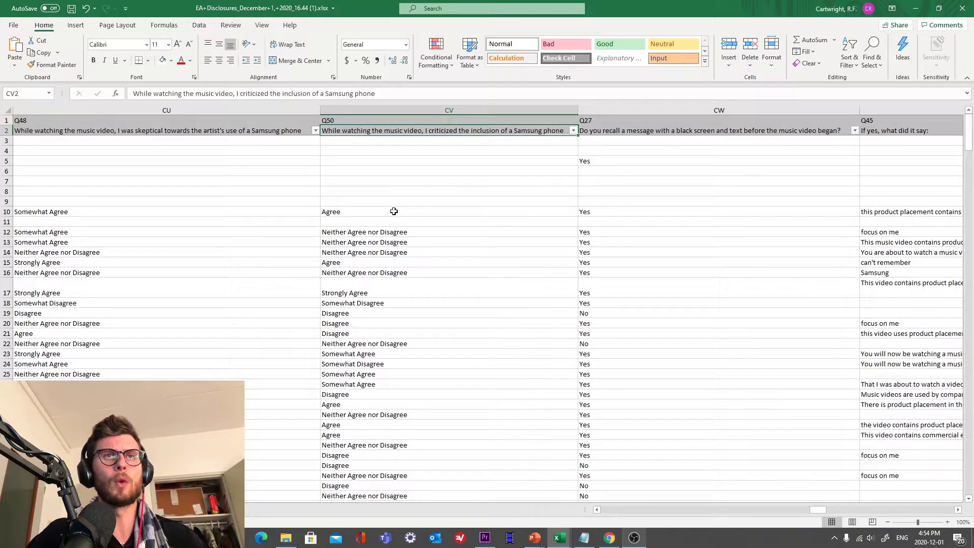
pyautogui.press('Down')
pyautogui.press('Down')
pyautogui.press('Down')
# Return to the 16.43 workbook and compare how the same Q50 answers are coded as numbers, from row 10 down.
pyautogui.hotkey('alt', 'Tab')
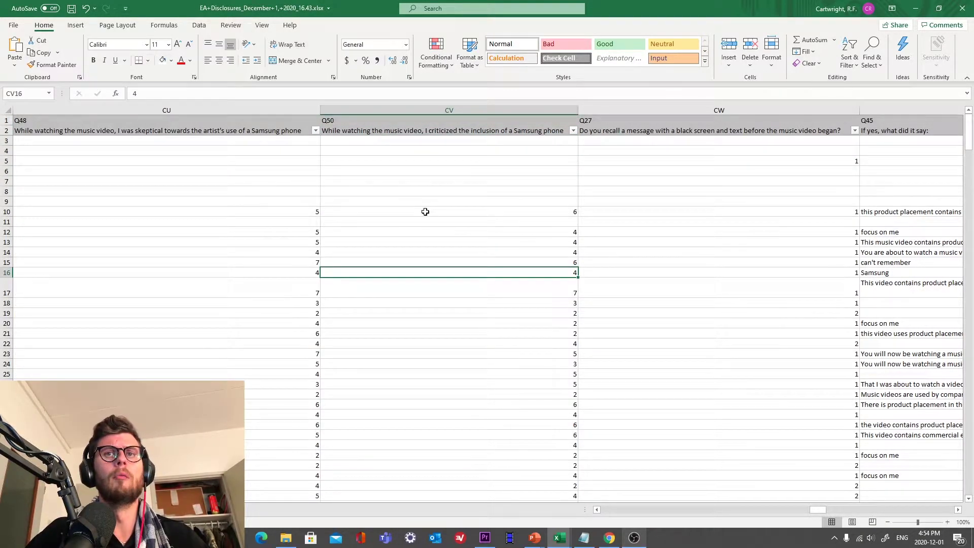
pyautogui.click(420, 125)
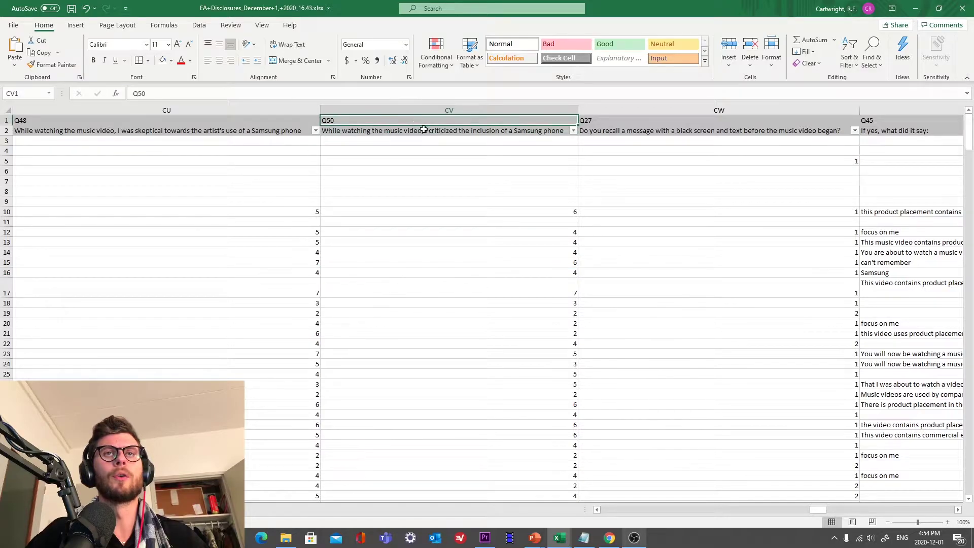
pyautogui.click(428, 208)
pyautogui.press('Down')
pyautogui.press('Down')
pyautogui.press('Down')
pyautogui.press('Down')
pyautogui.press('Down')
pyautogui.press('Down')
pyautogui.press('Down')
pyautogui.press('Down')
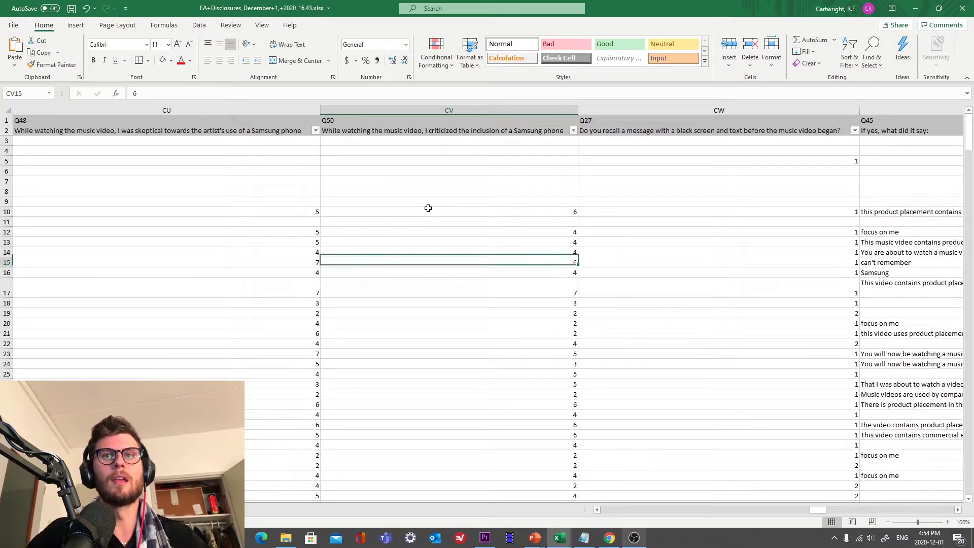
pyautogui.press('Down')
pyautogui.press('Down')
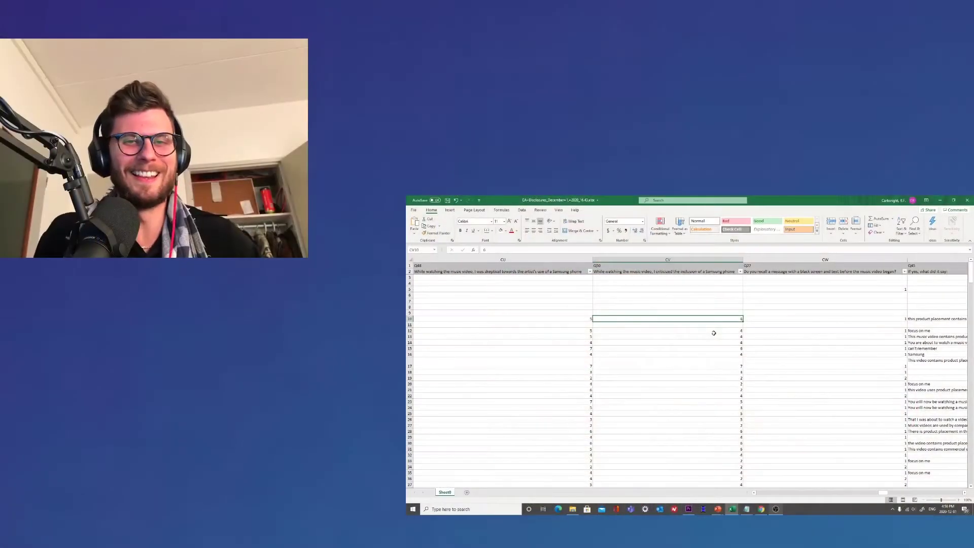
# Switch to Qualtrics in Chrome and open the response data of the EA Disclosures survey.
pyautogui.hotkey('alt', 'Tab')
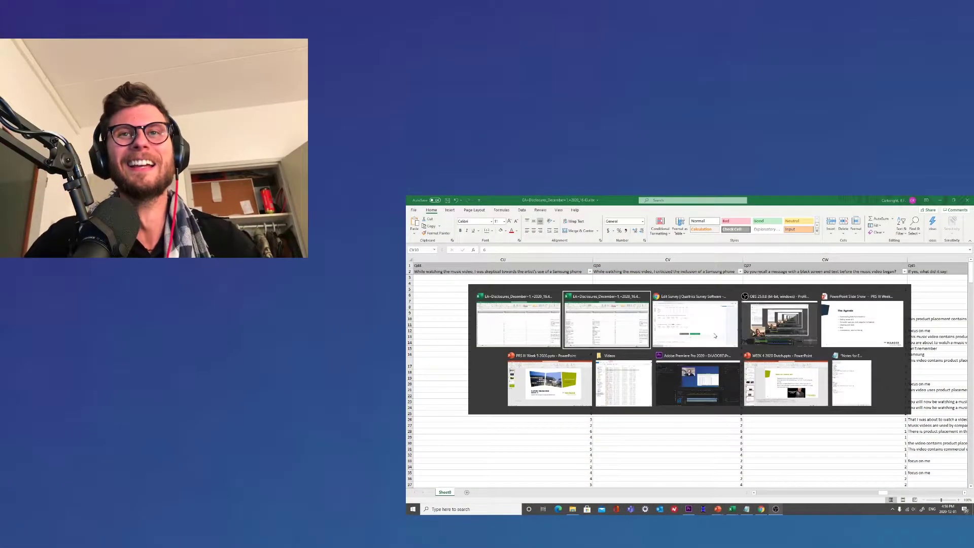
pyautogui.click(716, 336)
pyautogui.moveTo(971, 389); pyautogui.dragTo(966, 220)
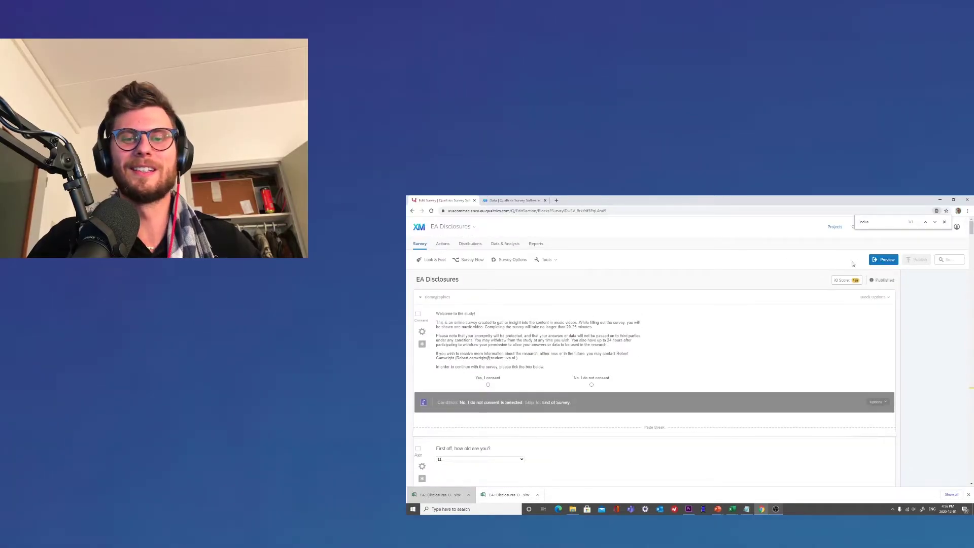
pyautogui.click(503, 245)
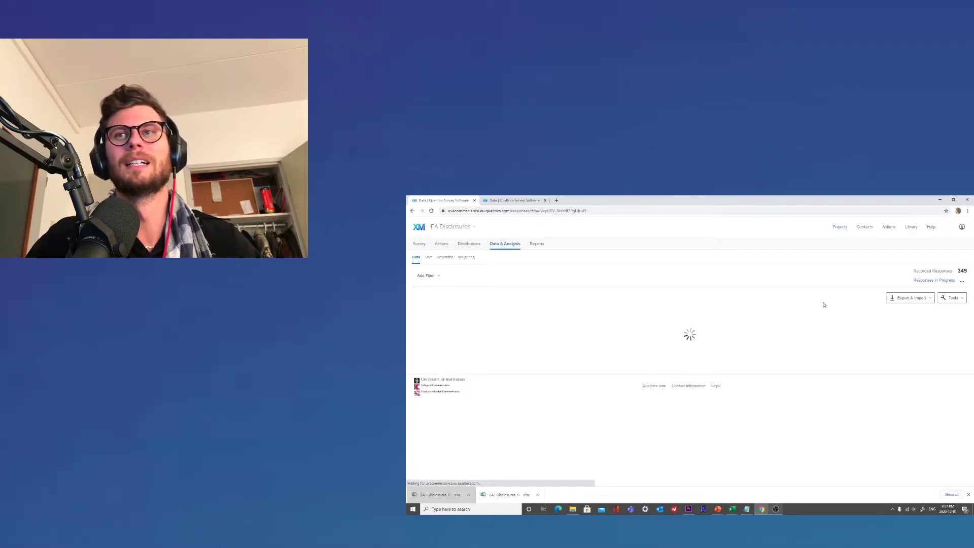
# Open the data export with its additional options and include the viewing order data for randomized surveys.
pyautogui.click(885, 298)
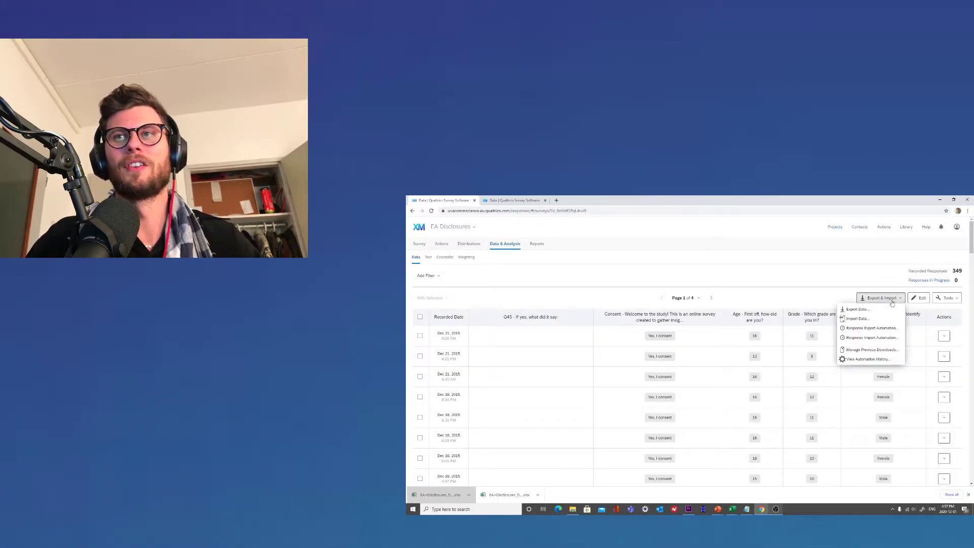
pyautogui.click(888, 311)
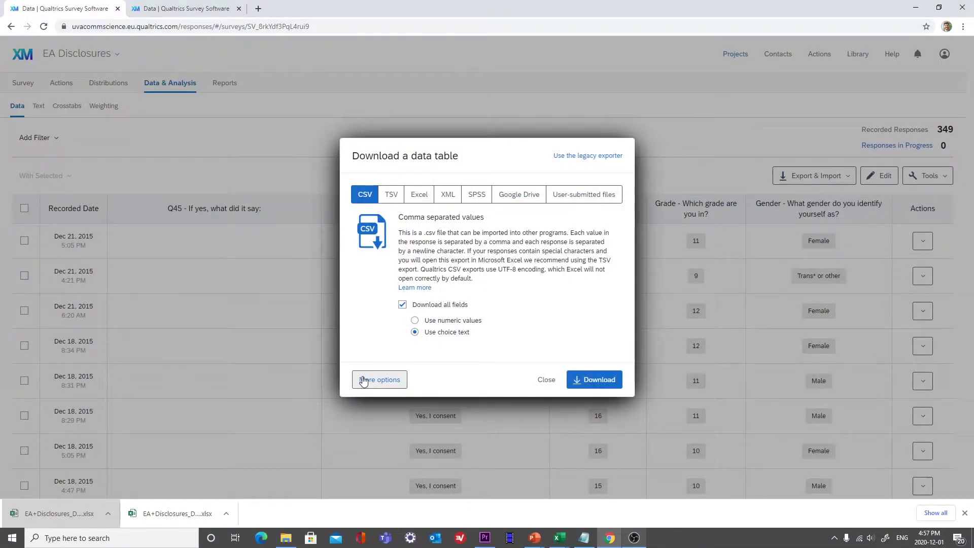
pyautogui.click(363, 380)
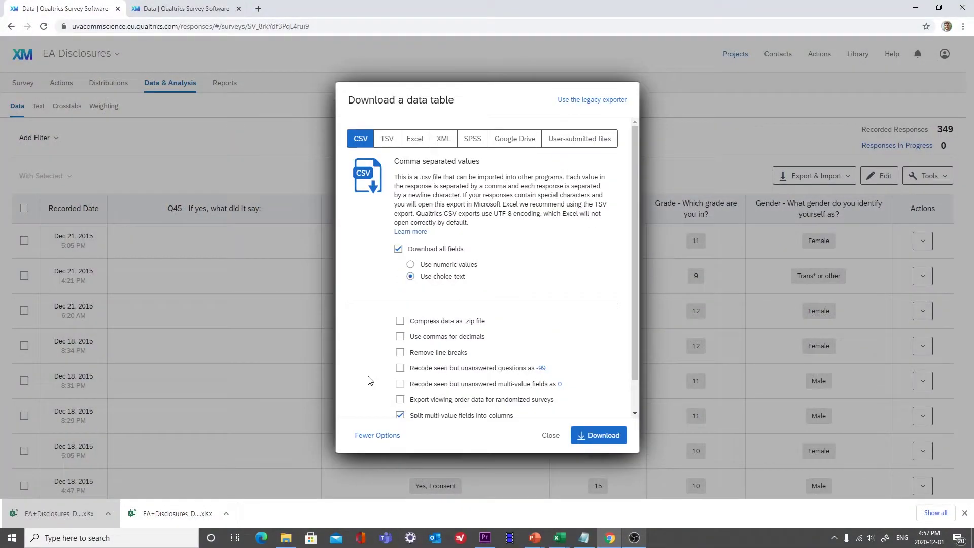
pyautogui.scroll(-1, 446, 333)
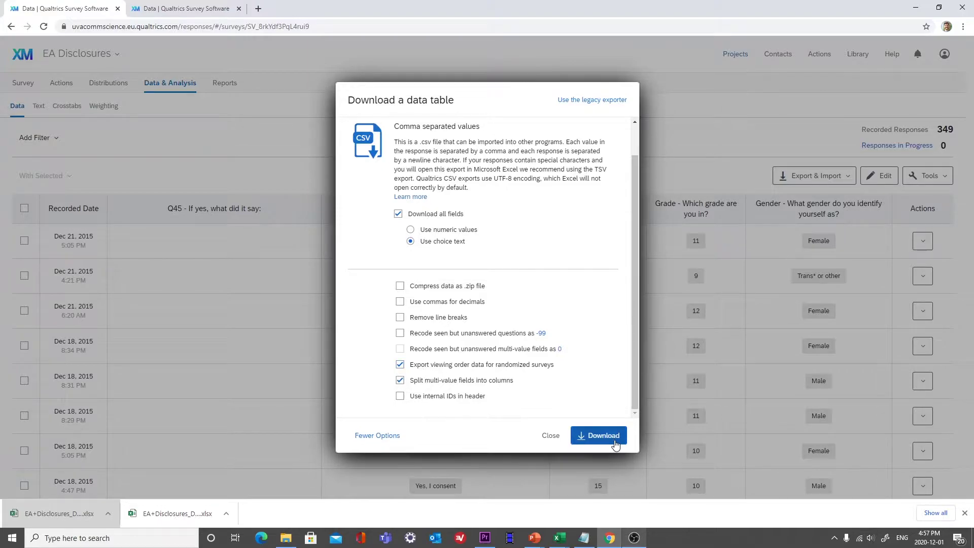
# Open the downloaded workbook EA+Disclosures_December+1,+2020_16.44.xlsx in Excel at its first columns.
pyautogui.click(158, 515)
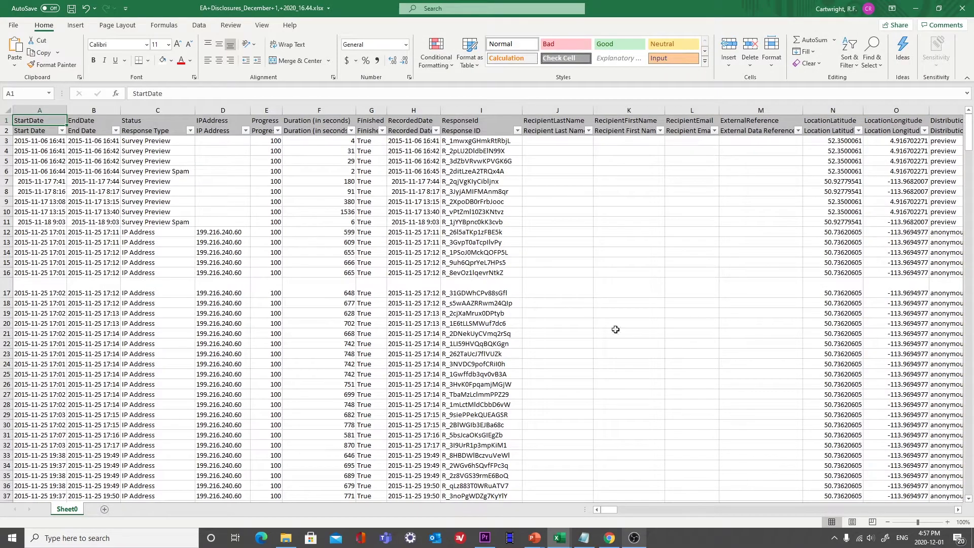
pyautogui.click(413, 202)
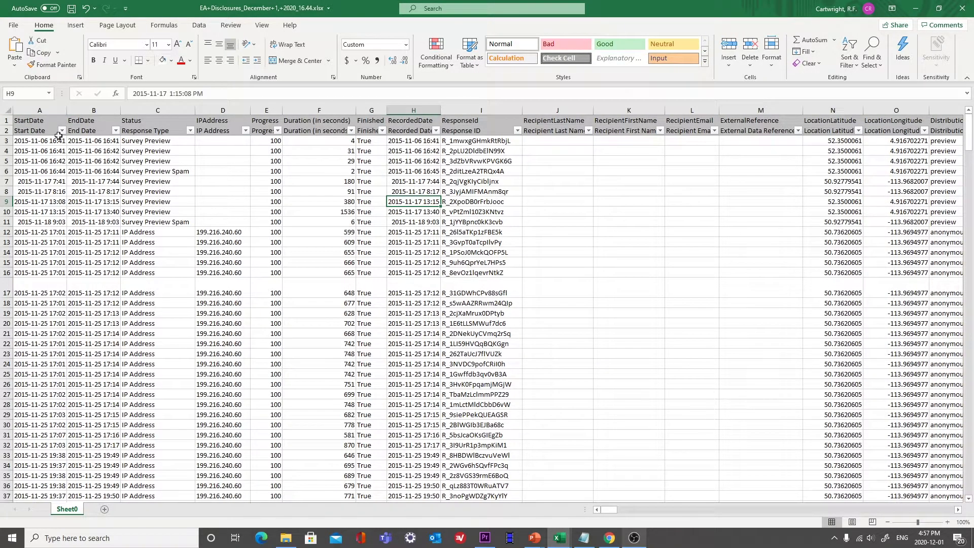
pyautogui.moveTo(614, 512); pyautogui.dragTo(595, 509)
# Delete the metadata columns from StartDate through UserLanguage so the sheet begins with the Consent question.
pyautogui.click(34, 105)
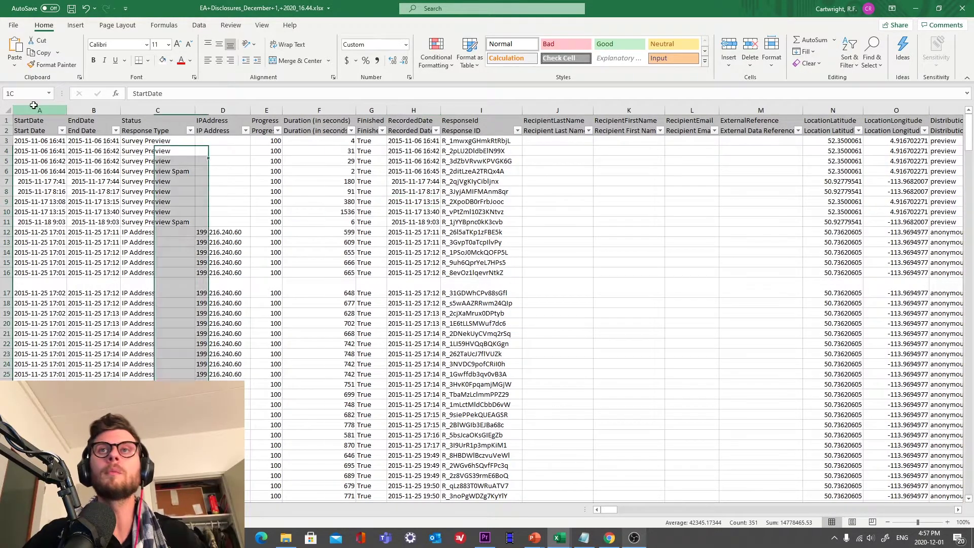
pyautogui.click(958, 511)
pyautogui.click(958, 510)
pyautogui.click(958, 510)
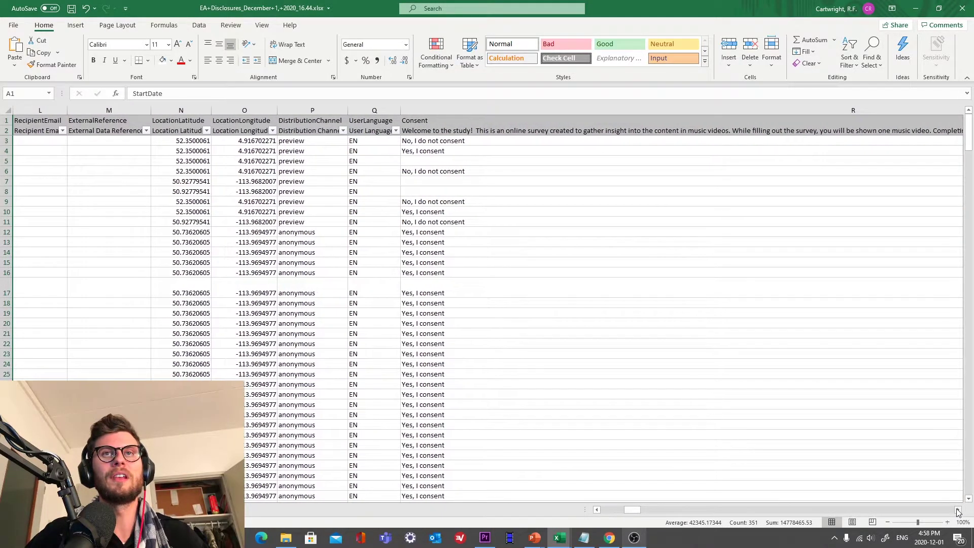
pyautogui.keyDown('shift'); pyautogui.click(316, 107); pyautogui.keyUp('shift')
pyautogui.rightClick(316, 107)
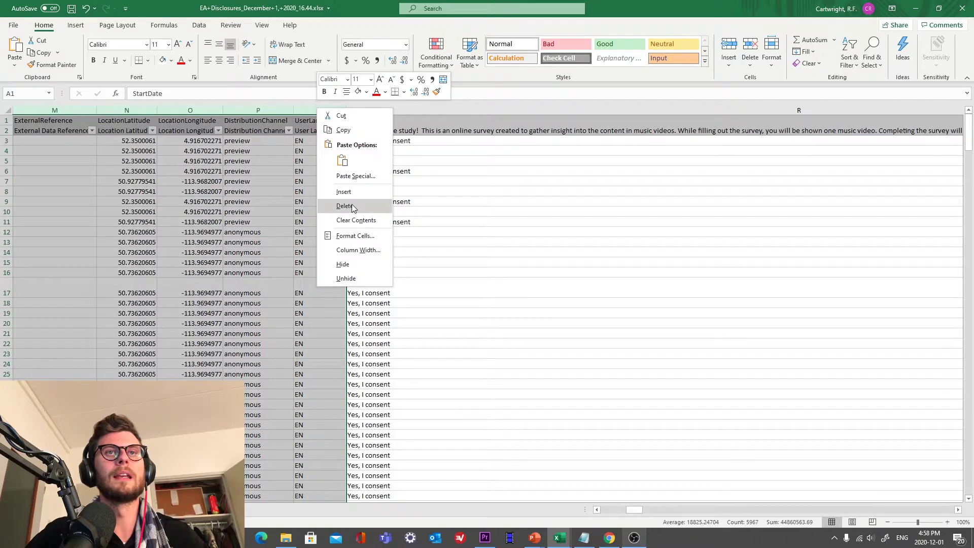
pyautogui.click(355, 207)
pyautogui.click(170, 182)
pyautogui.click(72, 121)
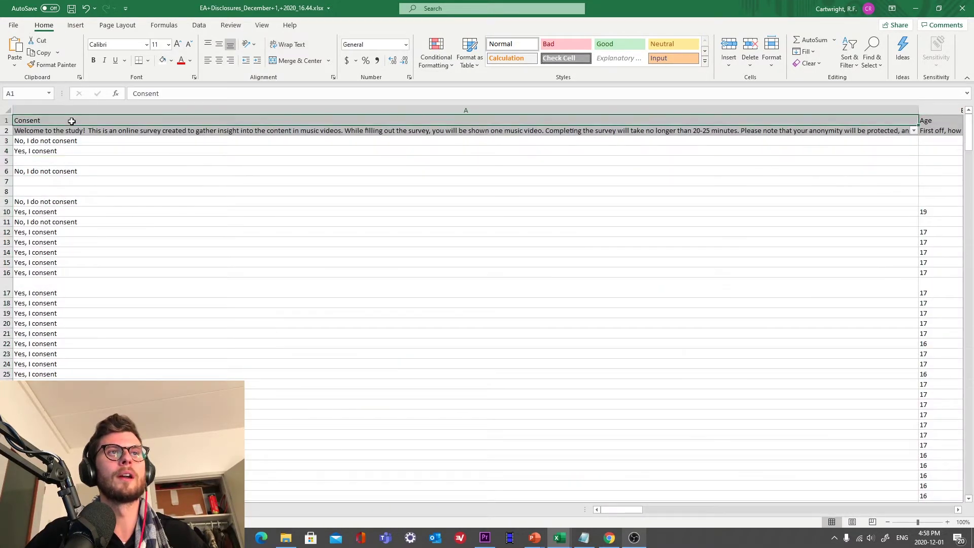
# Examine the remaining survey and timing columns from Consent across to the Q54 timing data, and return to the first column.
pyautogui.hscroll(10, 636, 253)
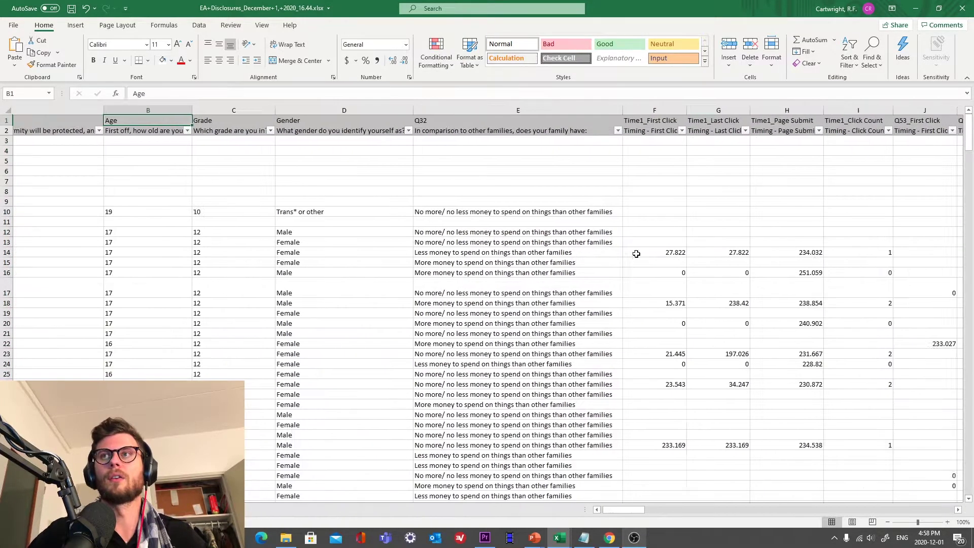
pyautogui.hscroll(-8, 636, 254)
pyautogui.press('Down')
pyautogui.press('Down')
pyautogui.press('Down')
pyautogui.press('Down')
pyautogui.press('Down')
pyautogui.press('Down')
pyautogui.press('Down')
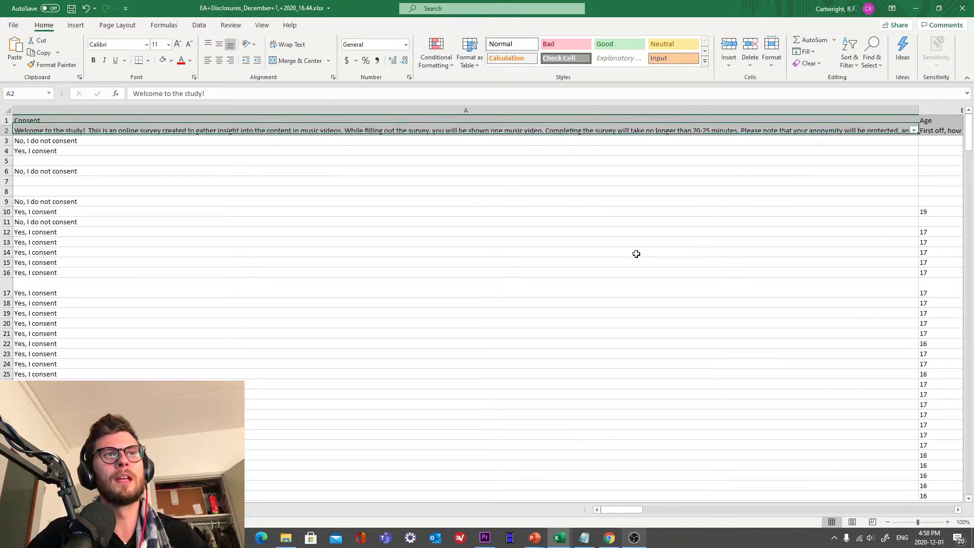
pyautogui.press('Down')
pyautogui.press('Right')
pyautogui.press('Right')
pyautogui.press('Right')
pyautogui.press('Right')
pyautogui.press('Right')
pyautogui.press('Right')
pyautogui.press('Right')
pyautogui.press('Right')
pyautogui.press('Right')
pyautogui.press('Right')
pyautogui.press('Right')
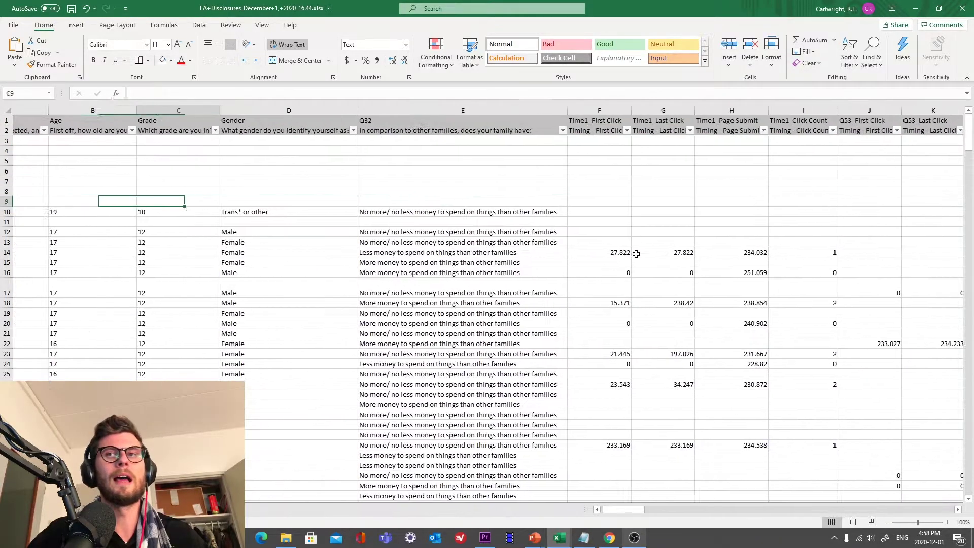
pyautogui.press('Right')
pyautogui.press('Right')
pyautogui.press('Right')
pyautogui.press('Right')
pyautogui.press('Right')
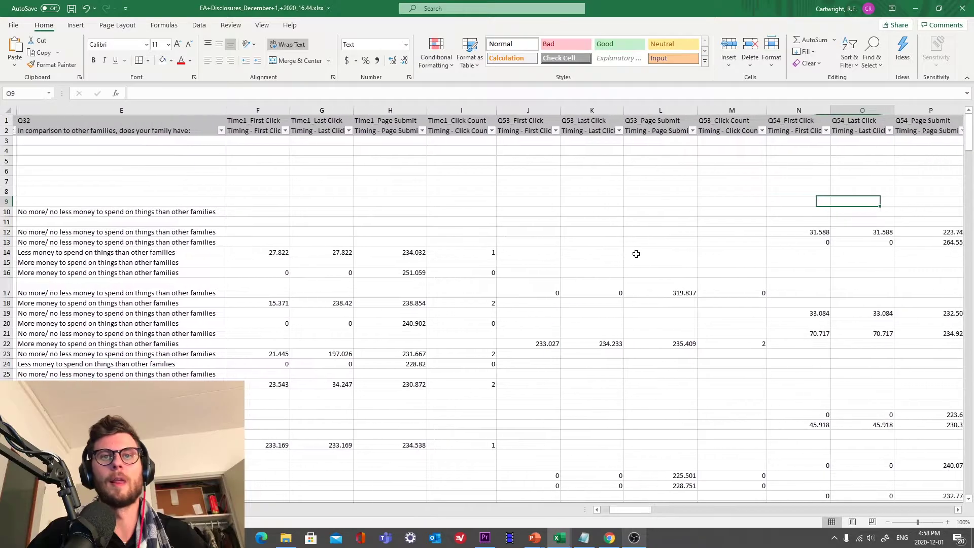
pyautogui.press('Home')
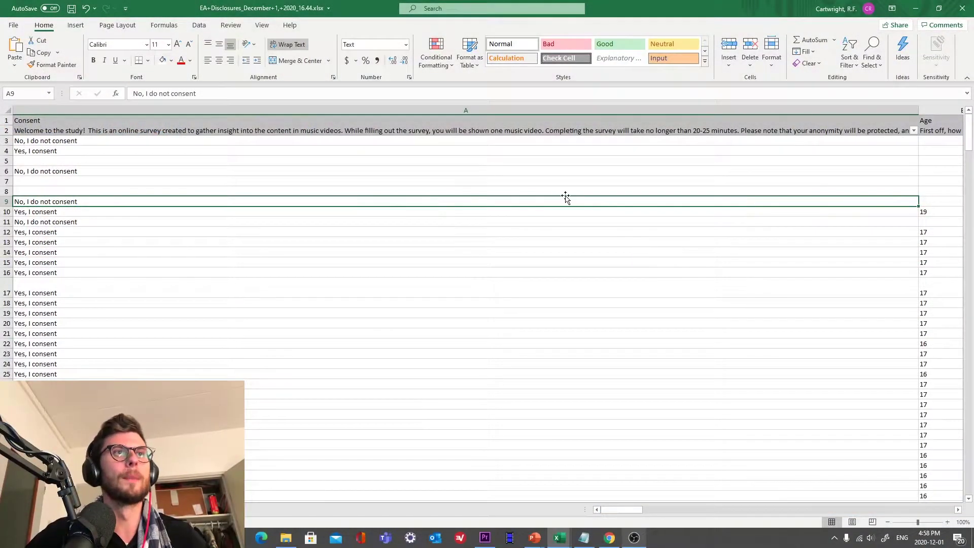
# Try removing and reapplying the filter from the Consent question cell in row 2, and undo the change.
pyautogui.click(786, 151)
pyautogui.click(826, 130)
pyautogui.click(849, 57)
pyautogui.click(864, 122)
pyautogui.click(849, 58)
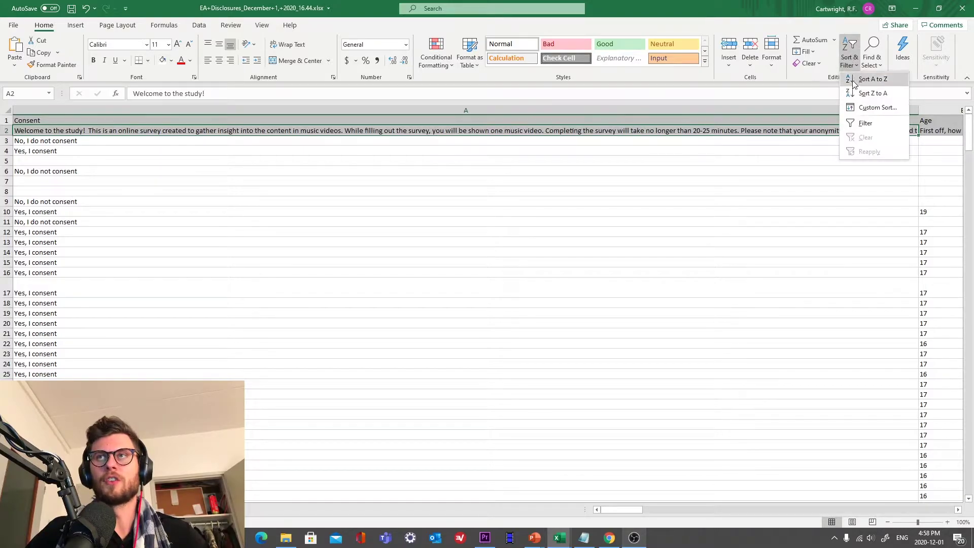
pyautogui.click(864, 122)
pyautogui.click(914, 119)
pyautogui.click(852, 333)
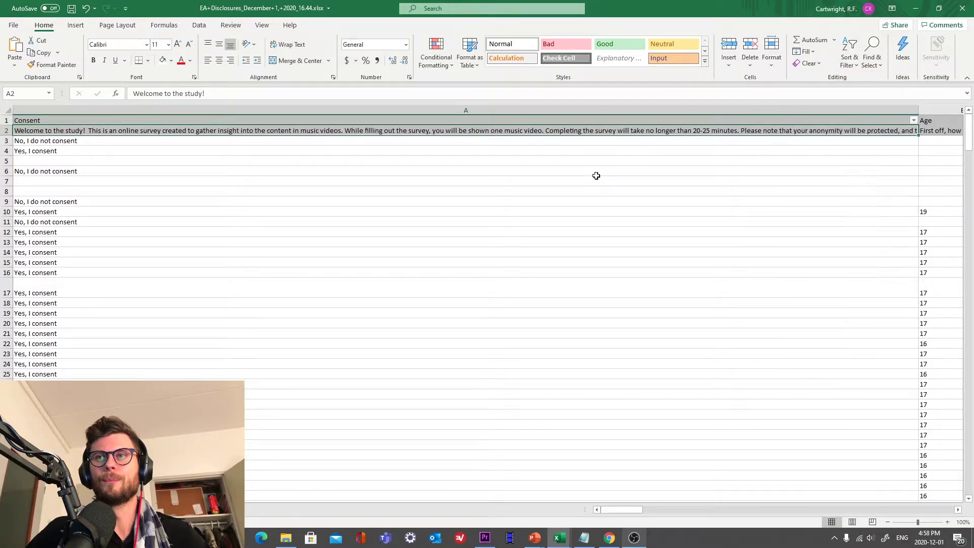
pyautogui.hotkey('ctrl', 'z')
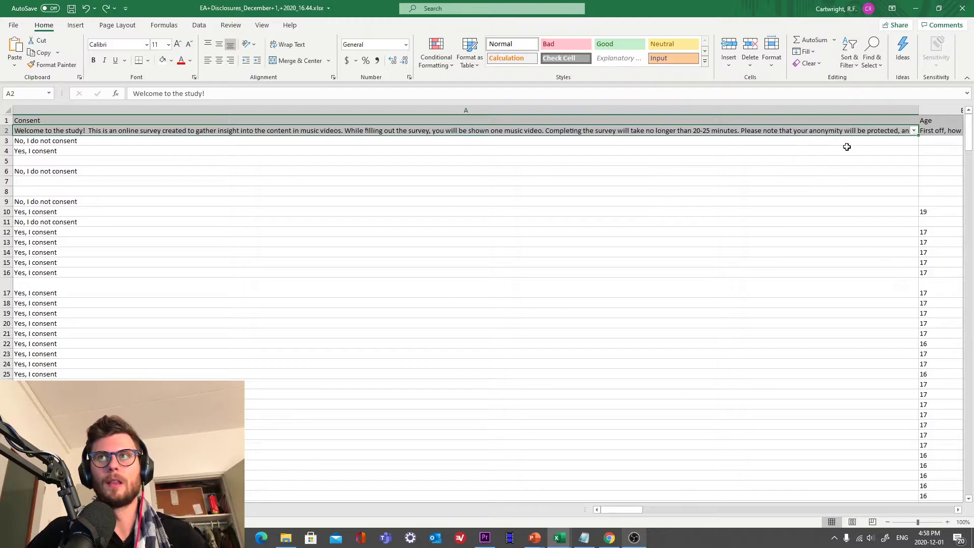
# Filter the Consent column to show only the "No, I do not consent" responses.
pyautogui.click(914, 131)
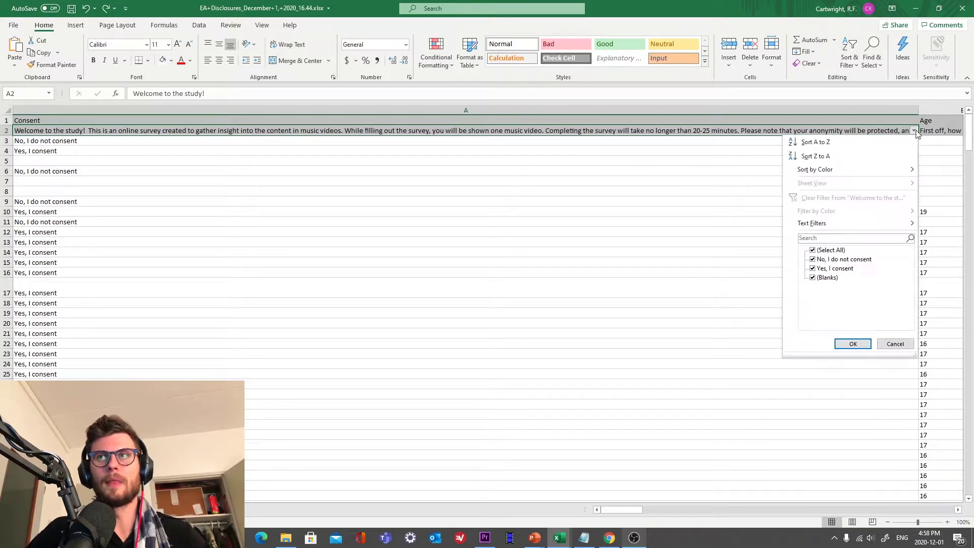
pyautogui.click(813, 269)
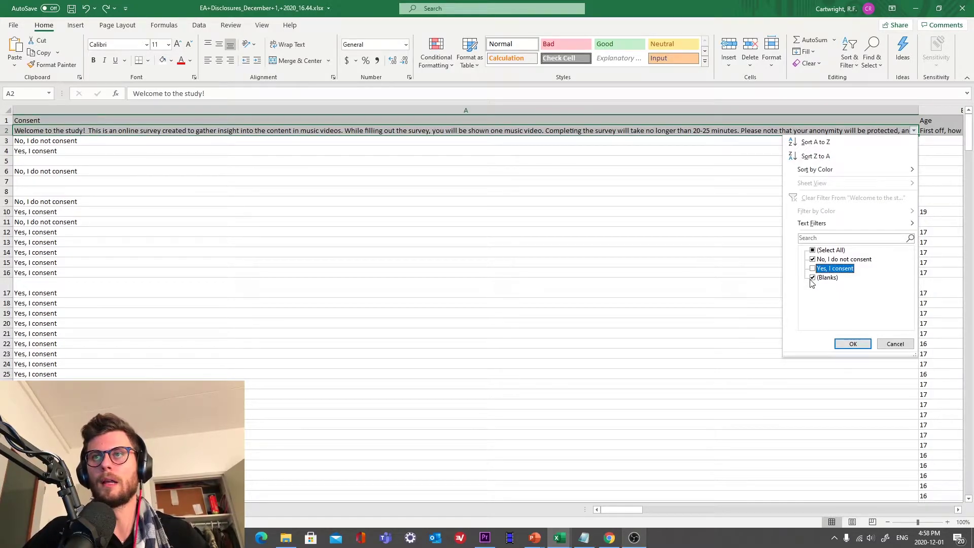
pyautogui.click(813, 278)
pyautogui.click(852, 344)
pyautogui.click(397, 222)
# Delete all the filtered rows of respondents who did not consent and clear the Consent column's filter.
pyautogui.click(4, 141)
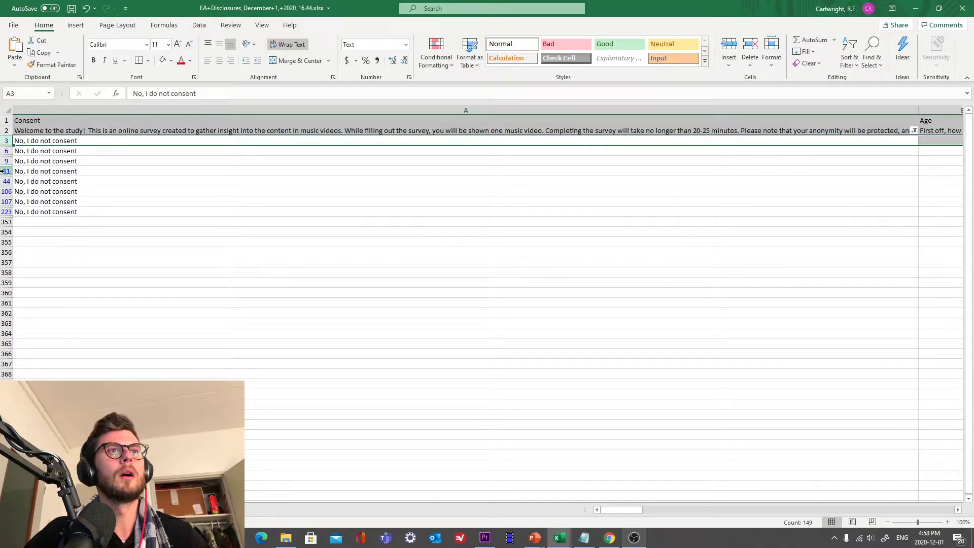
pyautogui.keyDown('shift'); pyautogui.click(6, 210); pyautogui.keyUp('shift')
pyautogui.rightClick(6, 211)
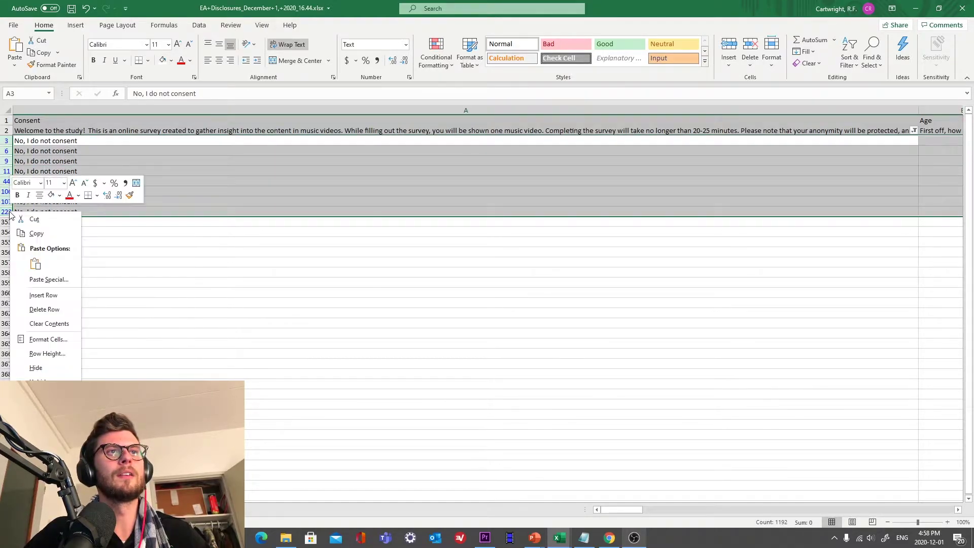
pyautogui.click(49, 309)
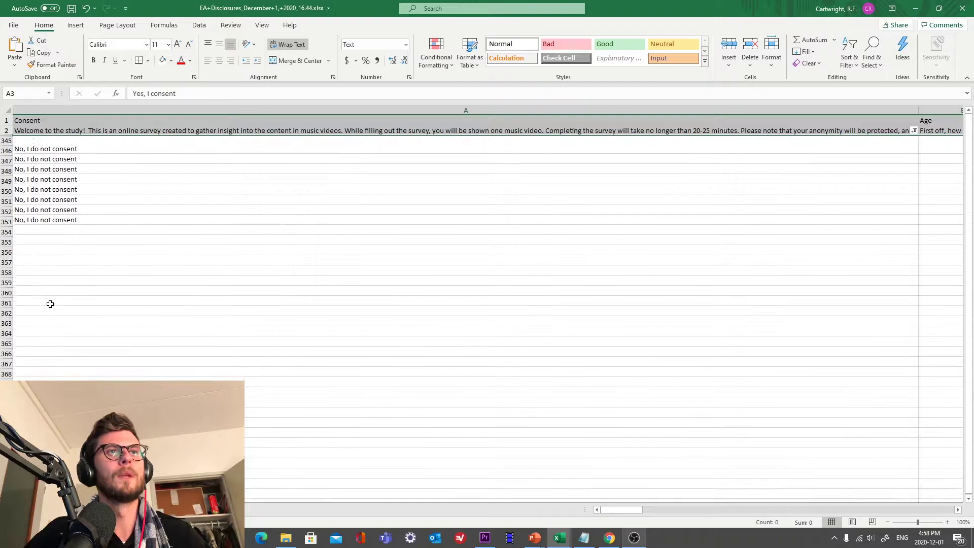
pyautogui.click(182, 161)
pyautogui.click(913, 130)
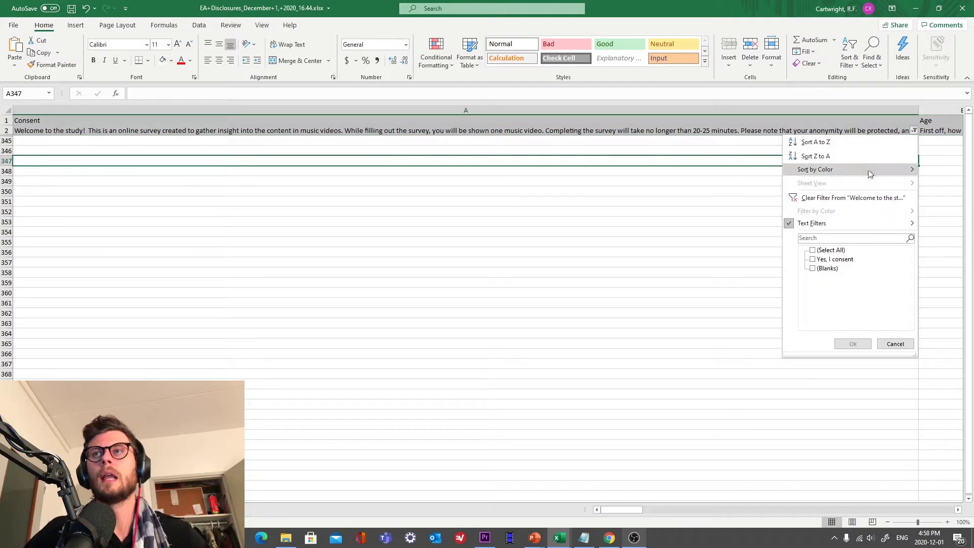
pyautogui.click(827, 198)
# Filter the Vid_usage column near the end of the survey to show only blank answers.
pyautogui.moveTo(624, 513); pyautogui.dragTo(845, 518)
pyautogui.click(672, 151)
pyautogui.click(657, 170)
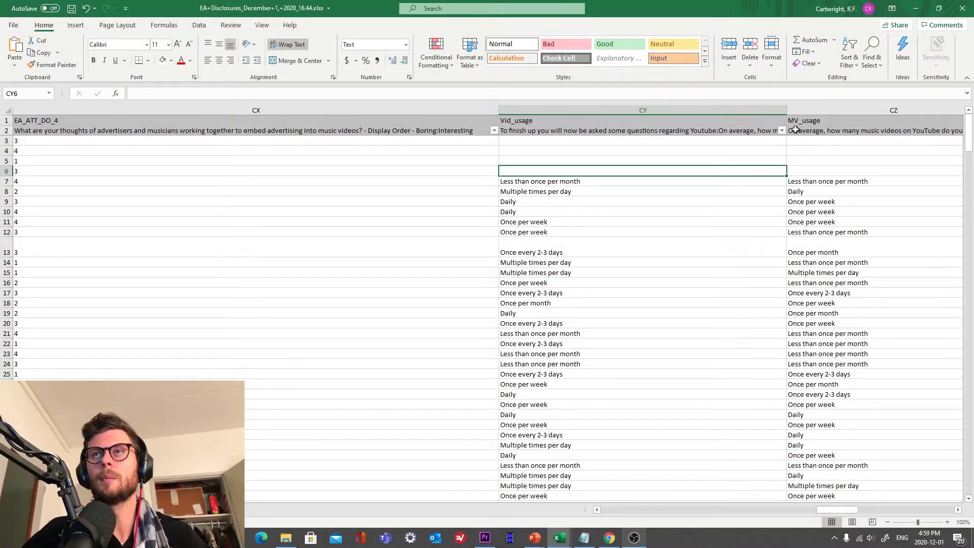
pyautogui.click(780, 132)
pyautogui.click(693, 252)
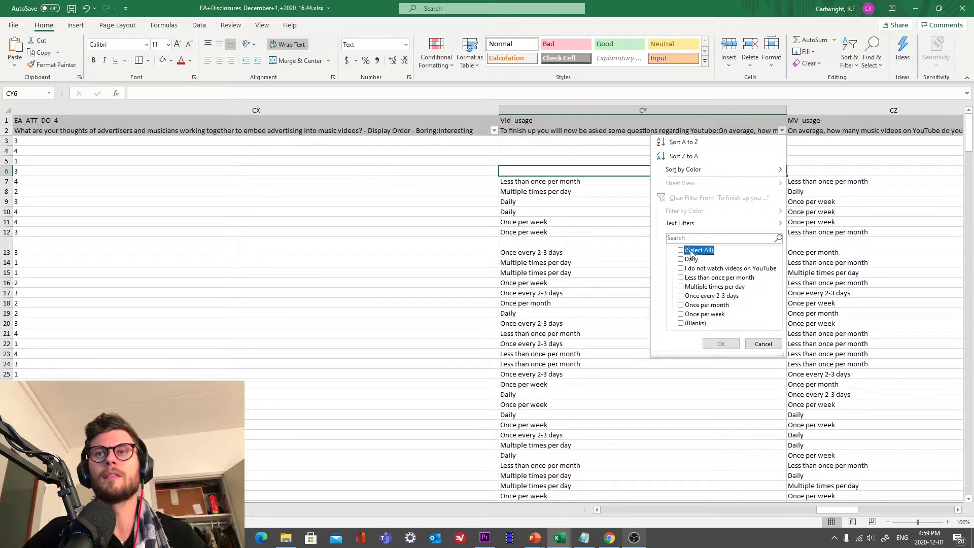
pyautogui.click(680, 324)
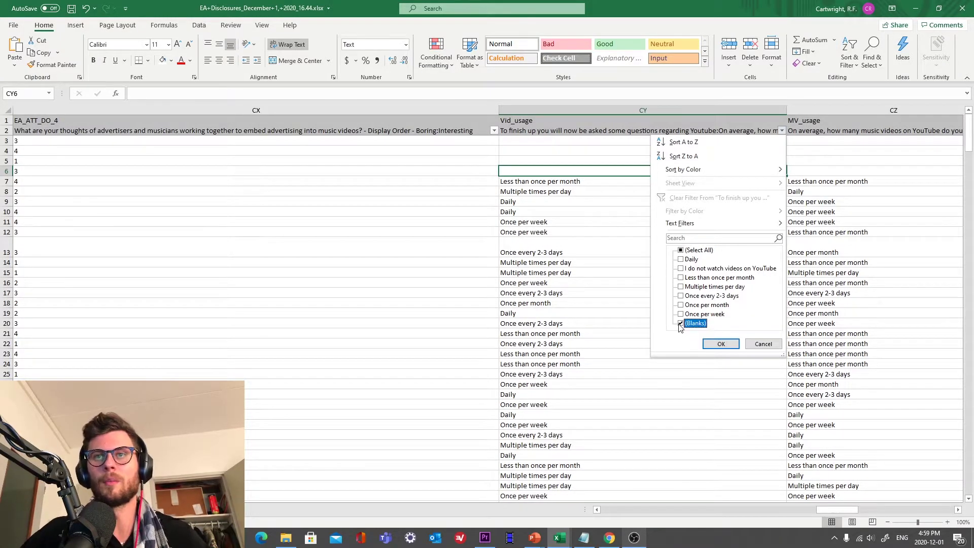
pyautogui.click(721, 344)
# Delete the filtered rows with blank Vid_usage answers and set that column's filter back to all values.
pyautogui.moveTo(6, 141); pyautogui.dragTo(6, 171)
pyautogui.rightClick(7, 171)
pyautogui.click(41, 268)
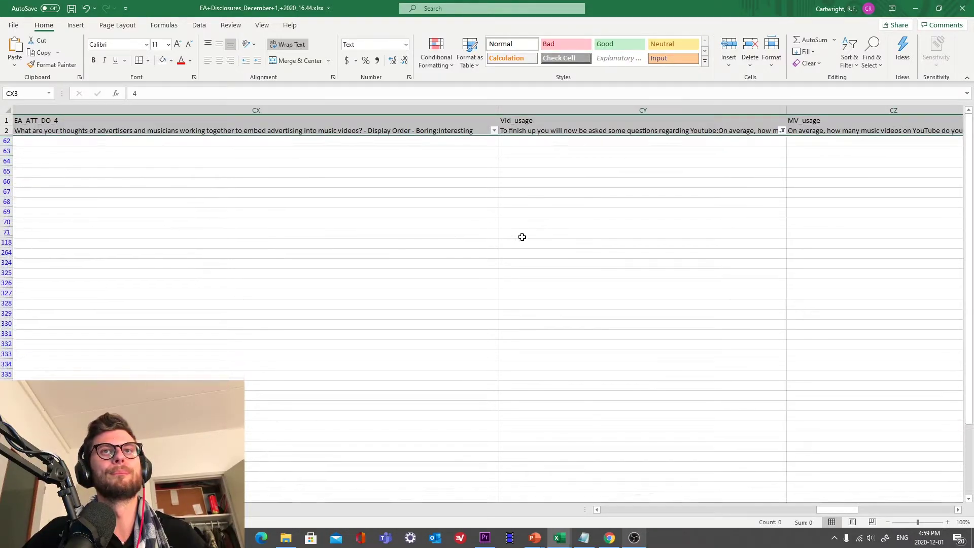
pyautogui.click(641, 191)
pyautogui.click(781, 131)
pyautogui.click(683, 251)
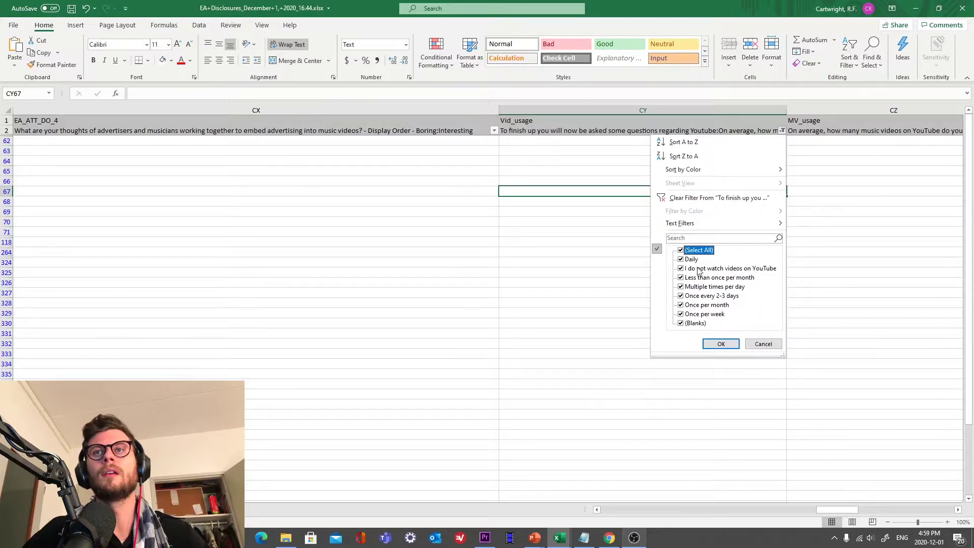
pyautogui.click(721, 344)
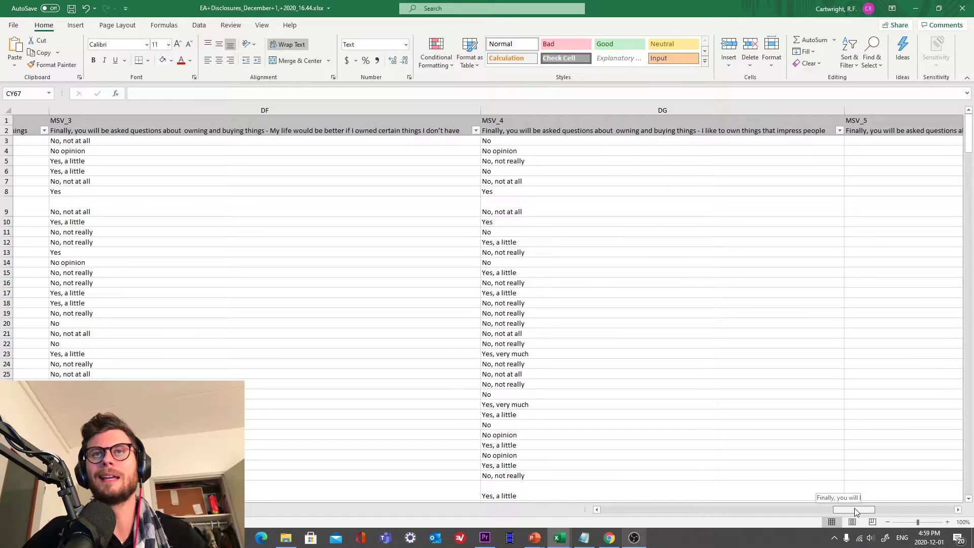
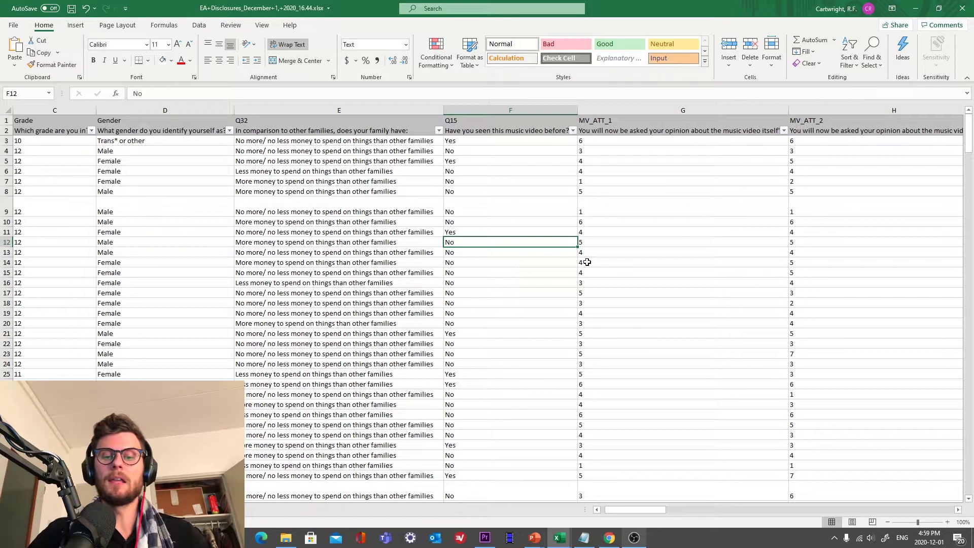
# Review the question headers in row 2 from Q15 across the attitude, recall and display order columns to the #MV column.
pyautogui.press('Up')
pyautogui.press('Up')
pyautogui.press('Up')
pyautogui.press('Up')
pyautogui.press('Up')
pyautogui.press('Up')
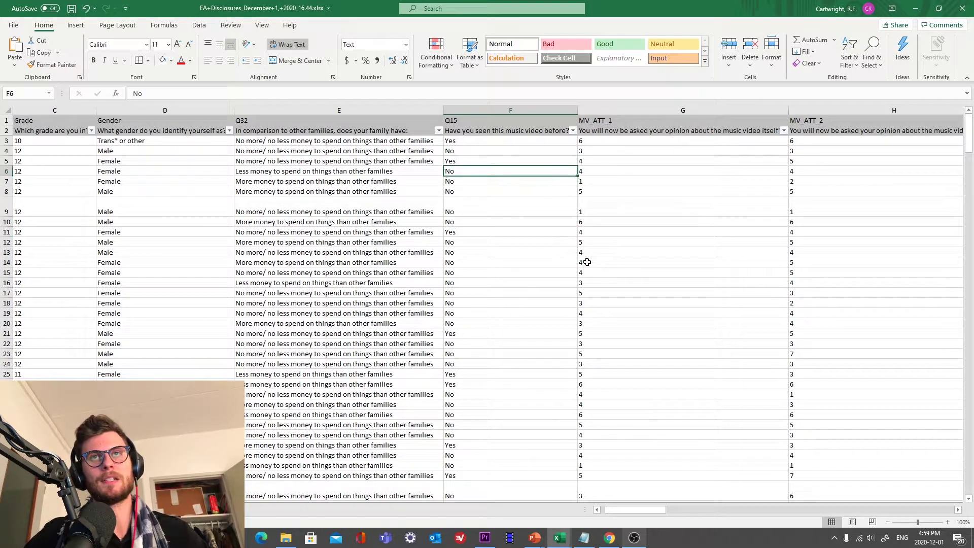
pyautogui.press('Up')
pyautogui.press('Right')
pyautogui.press('Right')
pyautogui.press('Right')
pyautogui.press('Right')
pyautogui.press('Right')
pyautogui.press('Right')
pyautogui.press('Right')
pyautogui.press('Right')
pyautogui.press('Right')
pyautogui.press('Right')
pyautogui.press('Right')
pyautogui.press('Right')
pyautogui.press('Right')
pyautogui.press('Right')
pyautogui.press('Right')
pyautogui.press('Right')
pyautogui.press('Right')
pyautogui.press('Right')
pyautogui.press('Right')
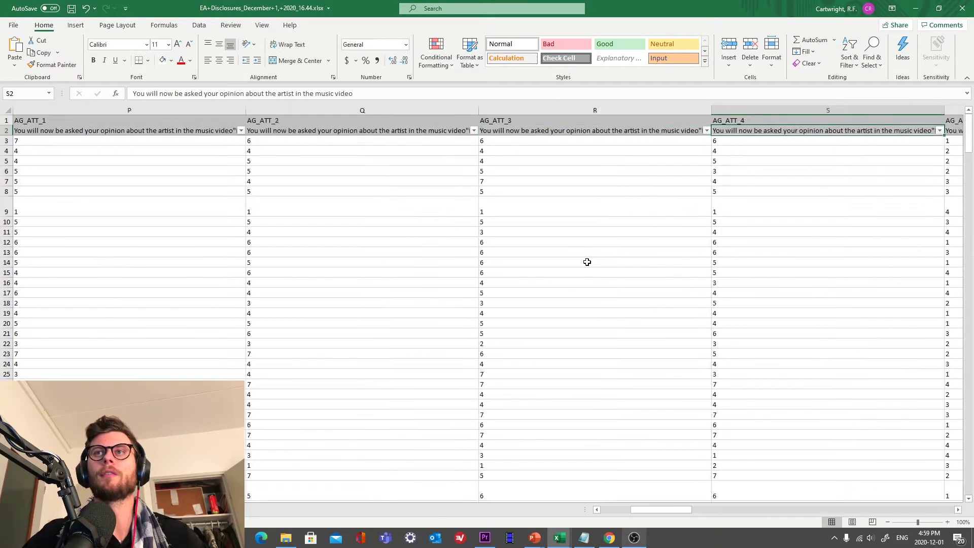
pyautogui.press('Right')
pyautogui.press('Right')
pyautogui.press('Right')
pyautogui.press('Right')
pyautogui.press('Right')
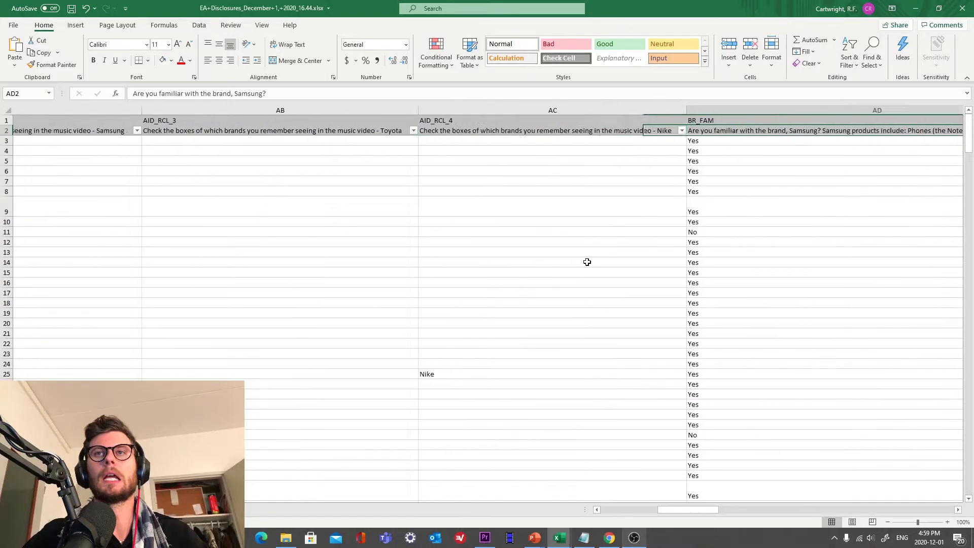
pyautogui.press('Right')
pyautogui.press('Right')
pyautogui.press('Right')
pyautogui.press('Right')
pyautogui.press('Right')
pyautogui.press('Right')
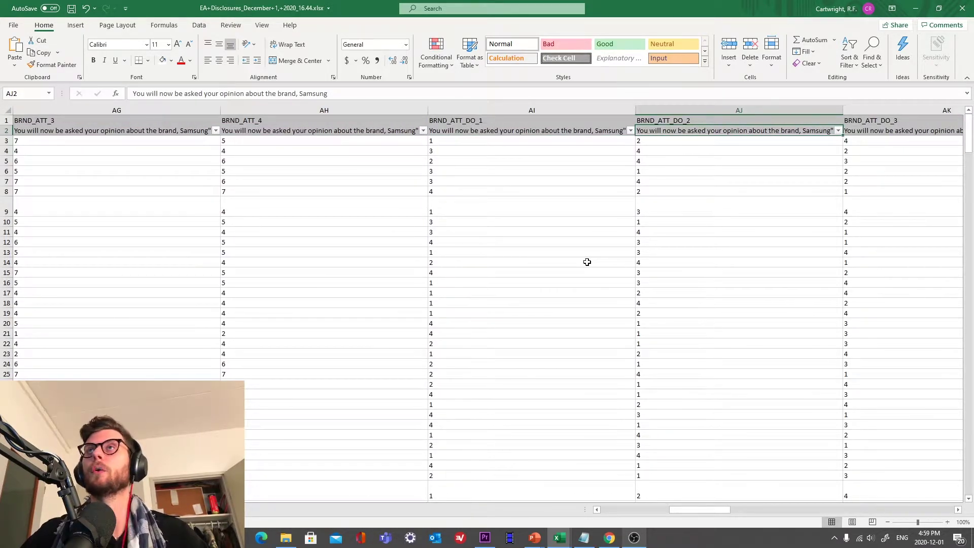
pyautogui.press('Right')
pyautogui.press('Right')
pyautogui.press('Right')
pyautogui.press('Right')
pyautogui.press('Right')
pyautogui.press('Right')
pyautogui.press('Right')
pyautogui.press('Right')
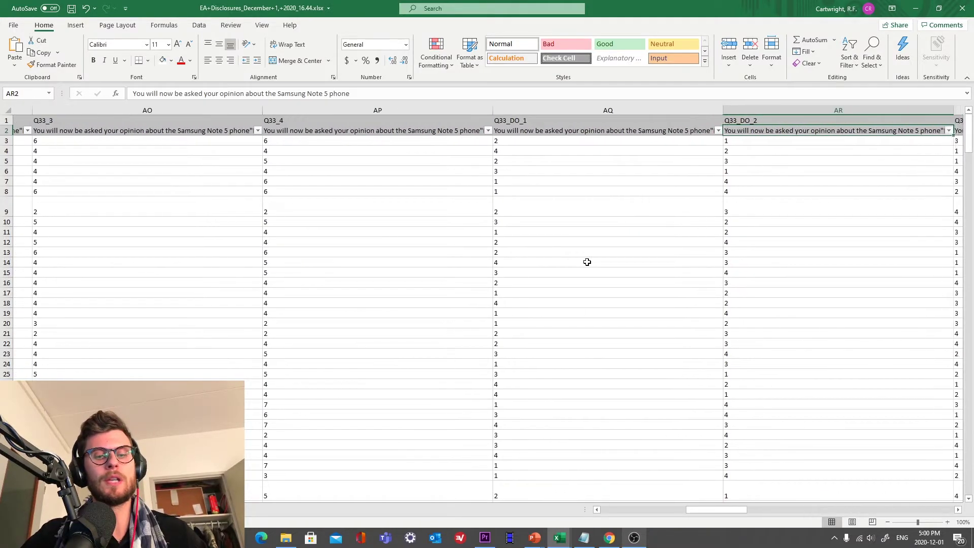
pyautogui.press('Right')
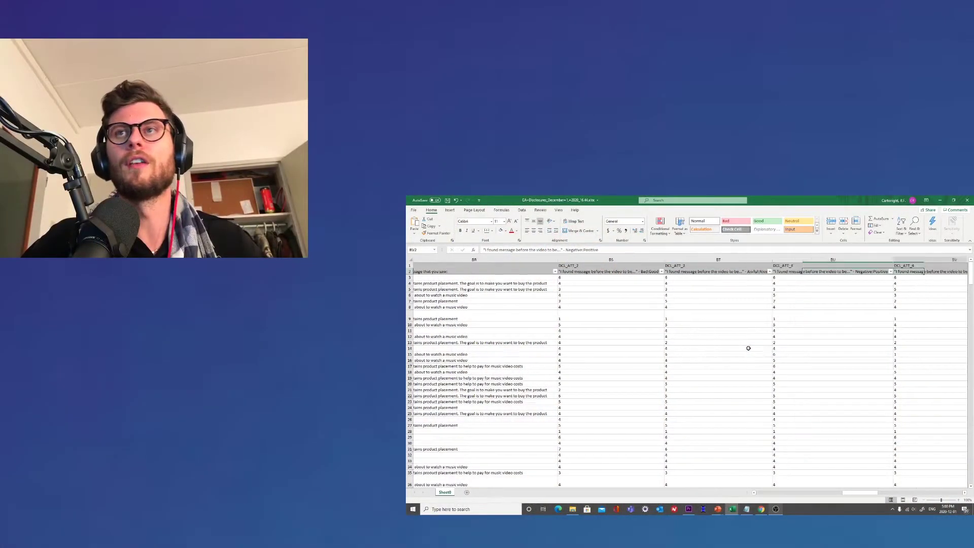
pyautogui.press('Right')
pyautogui.press('Right')
pyautogui.press('Right')
pyautogui.press('Right')
pyautogui.press('Right')
pyautogui.press('Right')
pyautogui.press('Right')
pyautogui.press('Right')
pyautogui.press('Right')
pyautogui.press('Right')
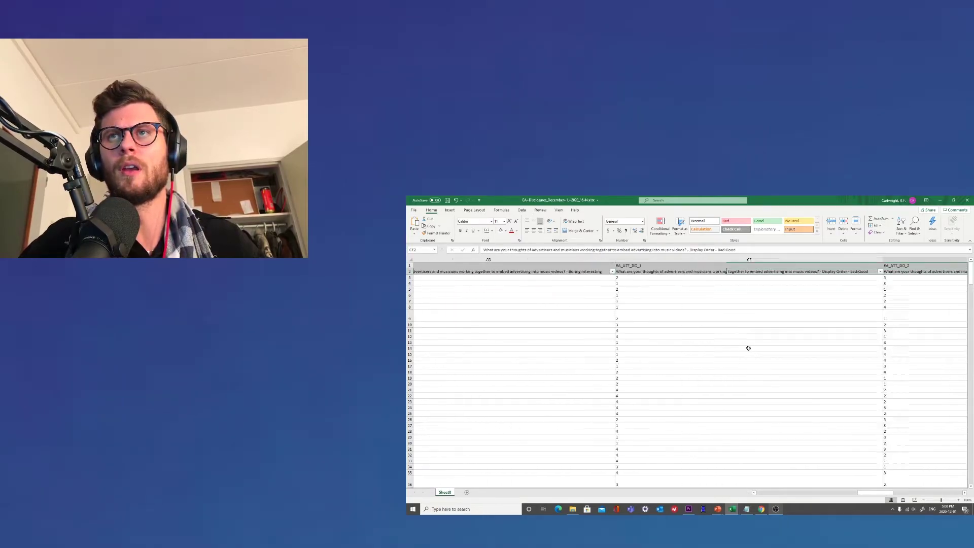
pyautogui.press('Right')
pyautogui.press('Right')
pyautogui.press('Right')
pyautogui.press('Right')
pyautogui.press('Right')
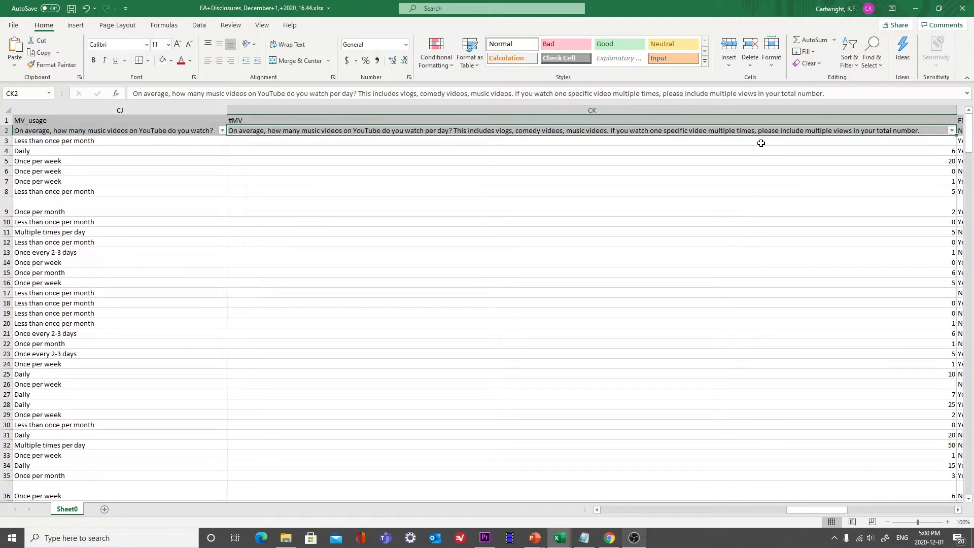
# Filter the #MV column to show only the implausible values -7, -5, 1000000, 1200000, 2309430 and 6.45439E+27.
pyautogui.click(867, 142)
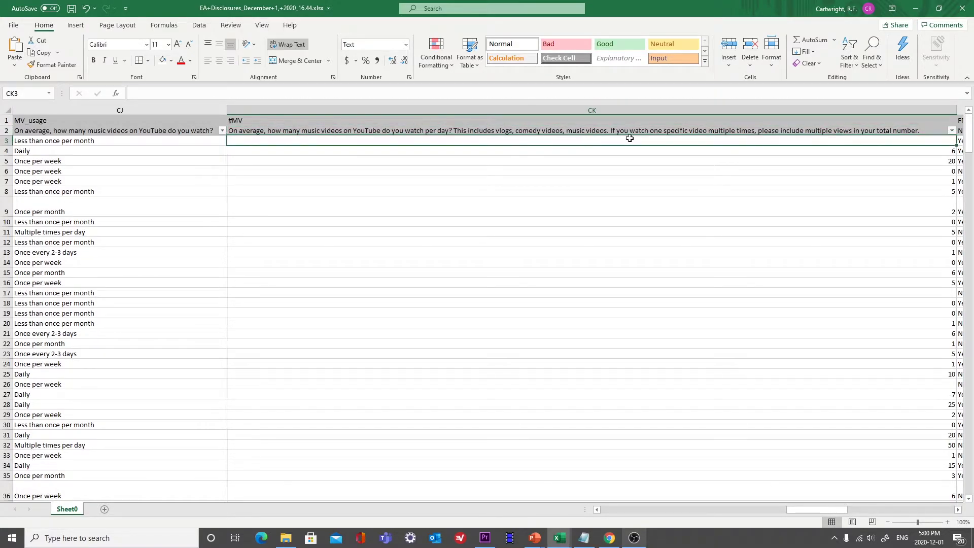
pyautogui.click(951, 130)
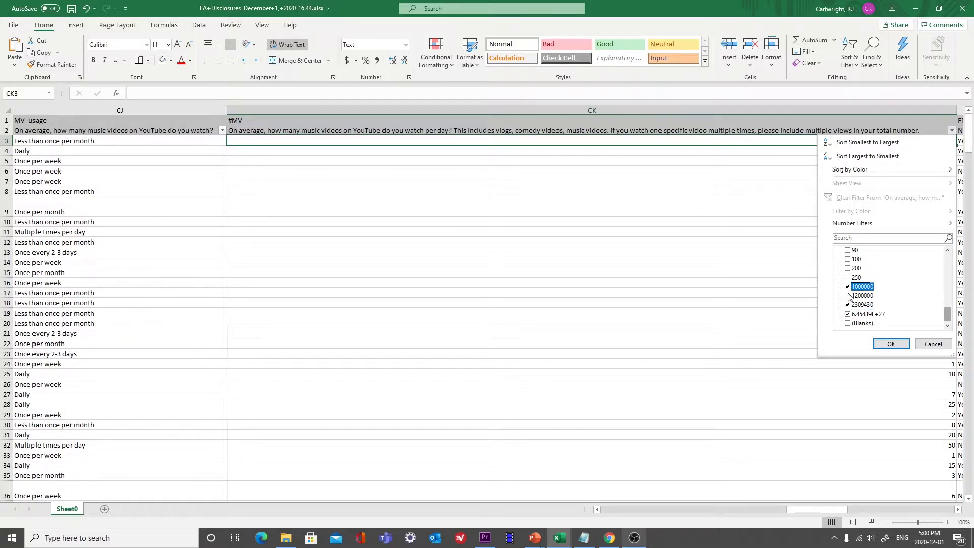
pyautogui.click(890, 344)
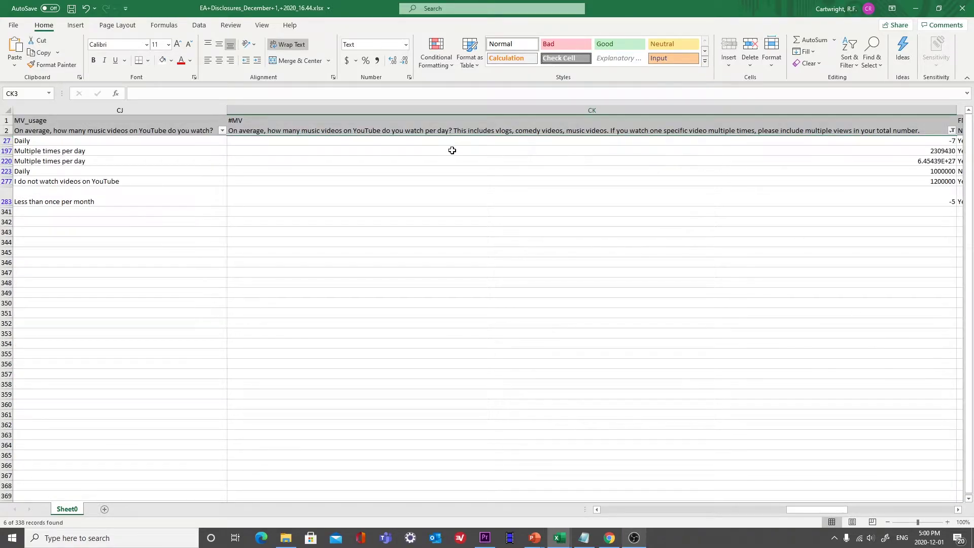
# Delete all the filtered rows with implausible #MV answers and clear that column's filter.
pyautogui.click(6, 140)
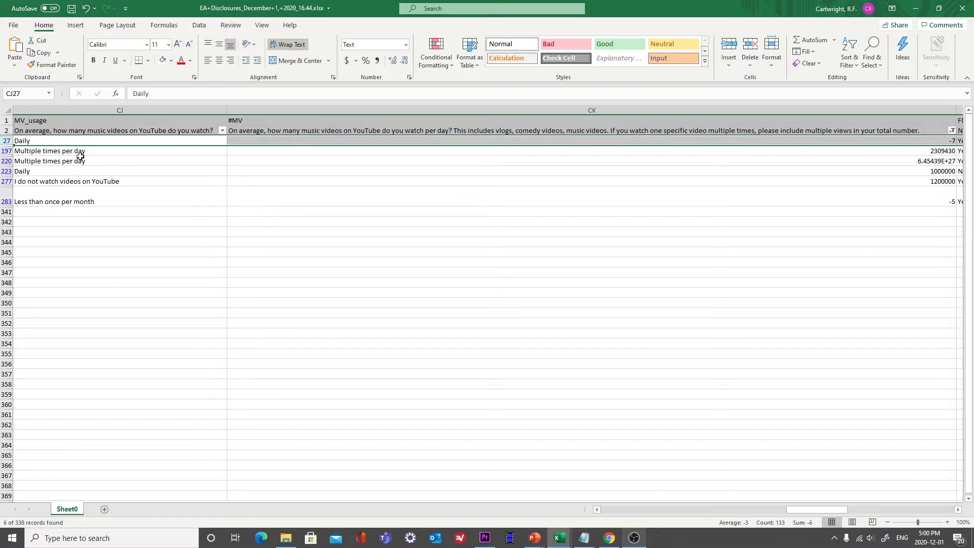
pyautogui.keyDown('shift'); pyautogui.click(5, 202); pyautogui.keyUp('shift')
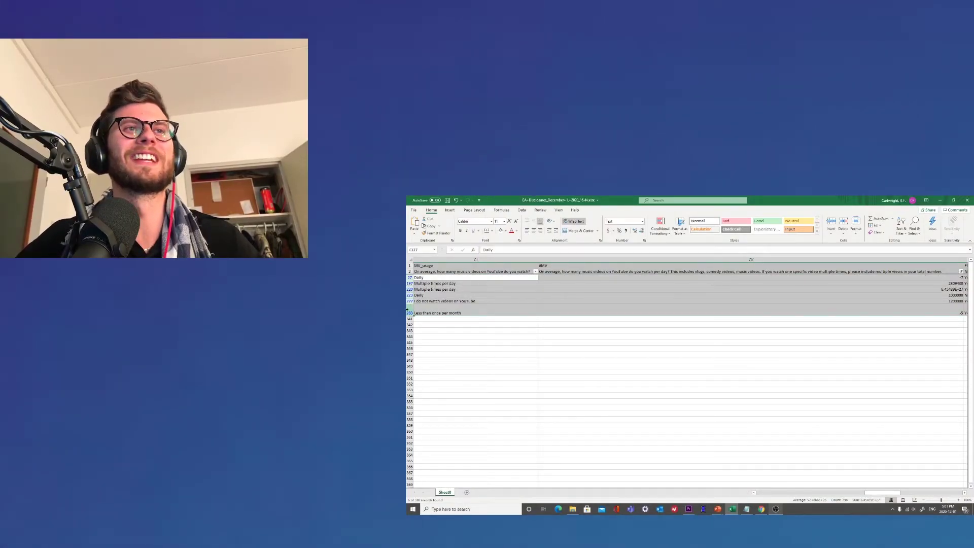
pyautogui.rightClick(407, 307)
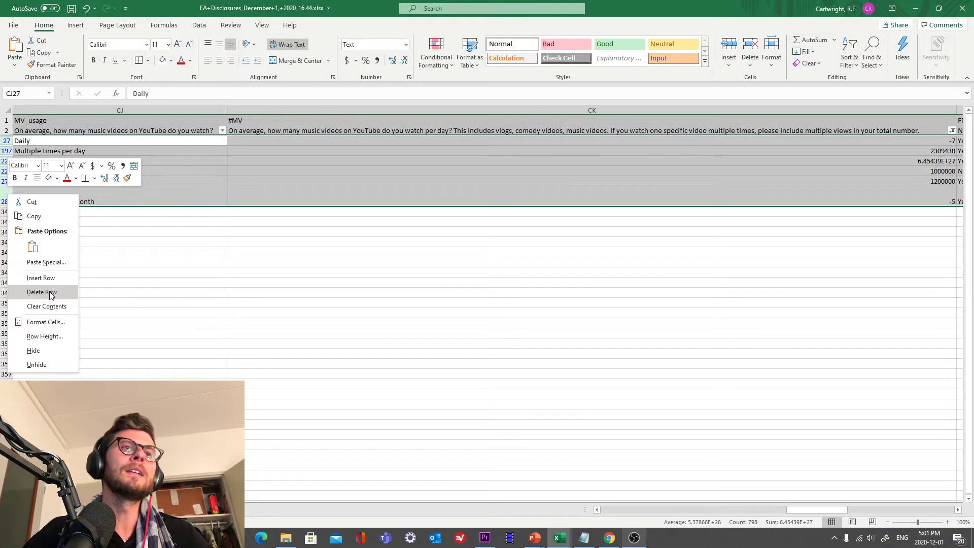
pyautogui.click(41, 292)
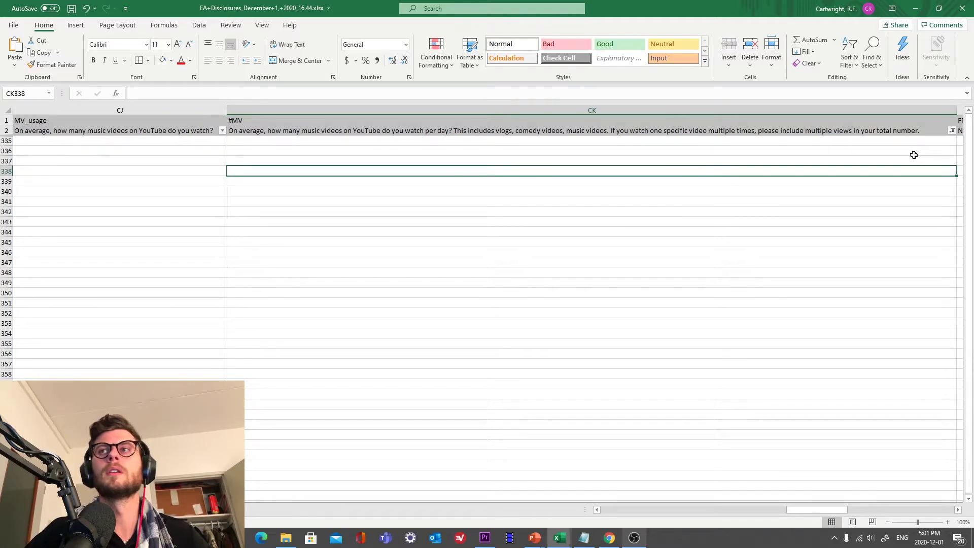
pyautogui.click(952, 130)
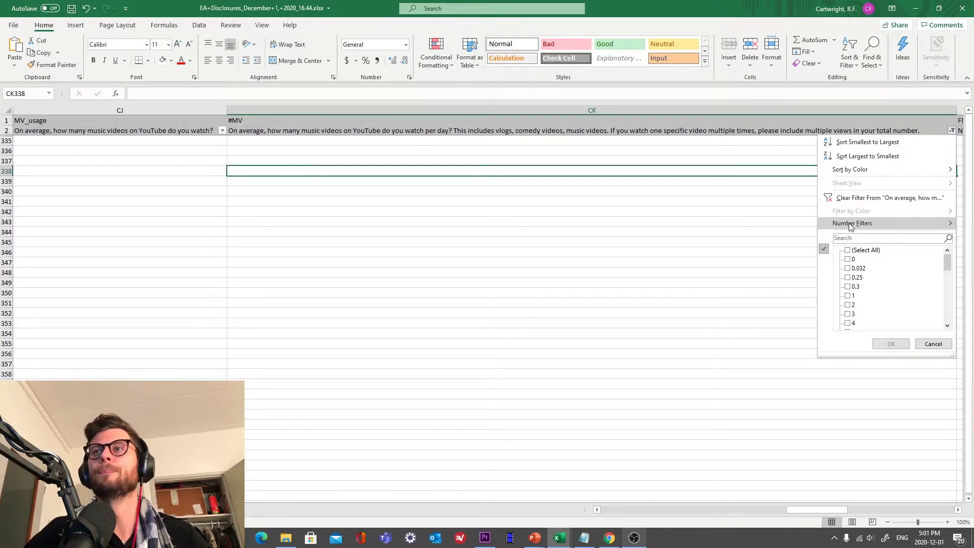
pyautogui.click(856, 197)
pyautogui.click(690, 208)
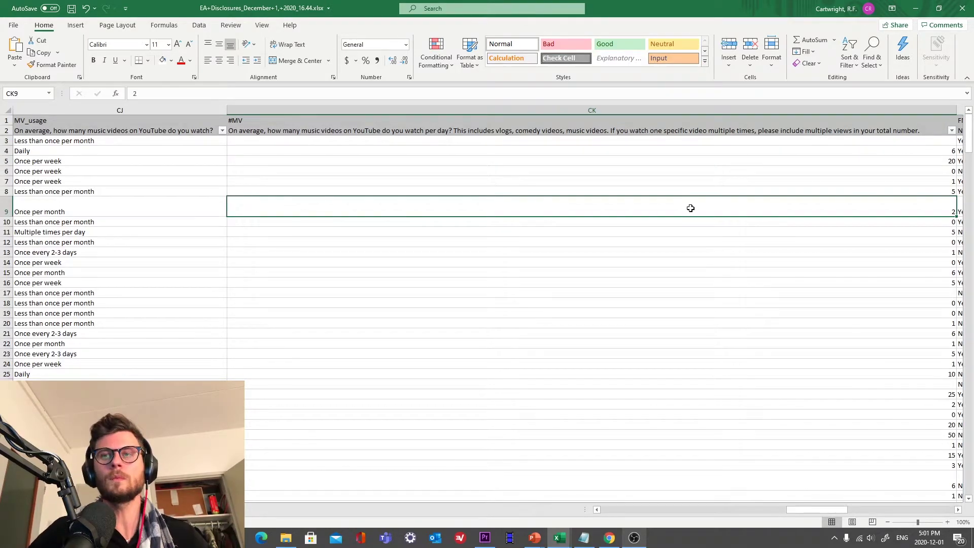
# Review the remaining columns after #MV, across the MSV and MSV-c items and their display orders, to the block randomizer columns.
pyautogui.press('Up')
pyautogui.press('Up')
pyautogui.press('Up')
pyautogui.press('Right')
pyautogui.press('Right')
pyautogui.press('Right')
pyautogui.press('Right')
pyautogui.press('Right')
pyautogui.press('Right')
pyautogui.press('Right')
pyautogui.press('Right')
pyautogui.press('Right')
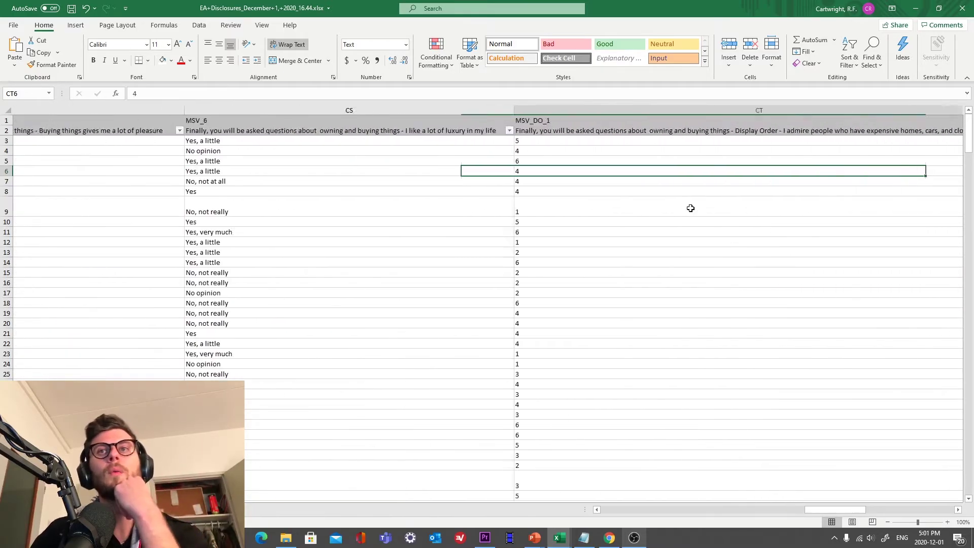
pyautogui.press('Right')
pyautogui.press('Right')
pyautogui.press('Right')
pyautogui.press('Right')
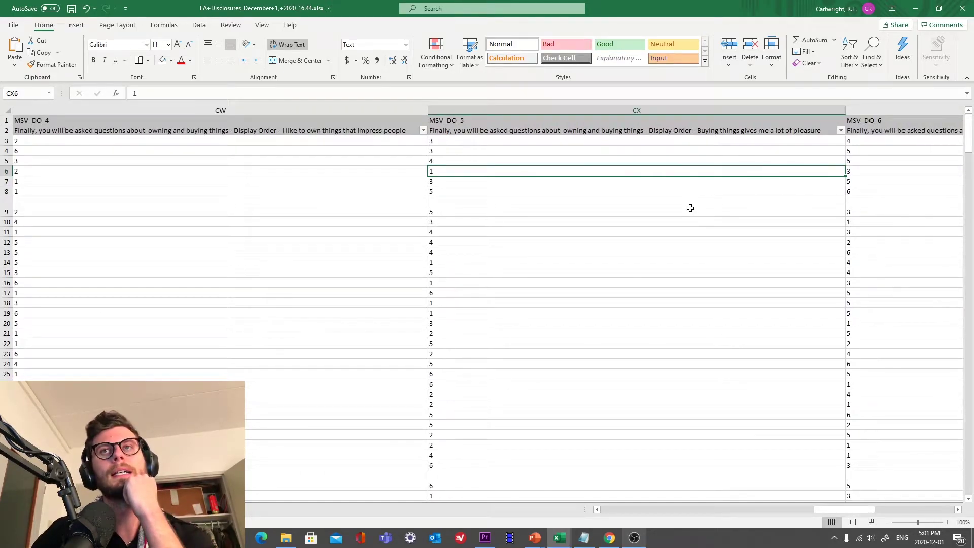
pyautogui.press('Right')
pyautogui.press('Right')
pyautogui.press('Left')
pyautogui.press('Left')
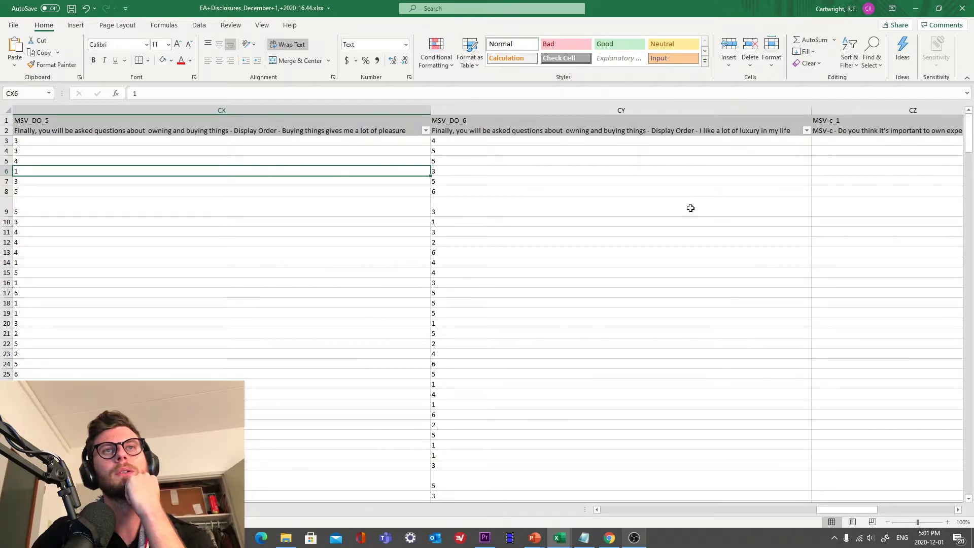
pyautogui.press('Right')
pyautogui.press('Right')
pyautogui.press('Right')
pyautogui.press('Right')
pyautogui.press('Right')
pyautogui.press('Right')
pyautogui.press('Right')
pyautogui.press('Right')
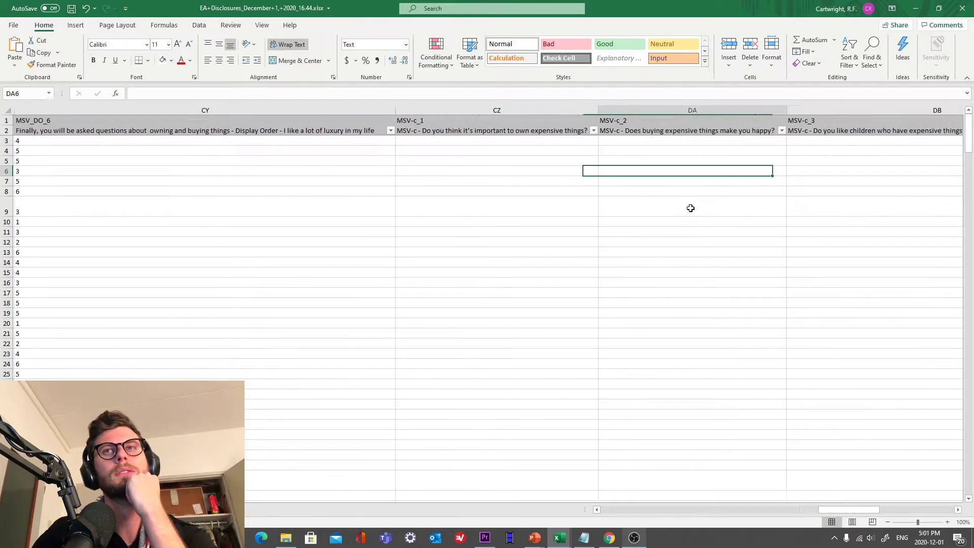
pyautogui.press('Right')
pyautogui.press('Right')
pyautogui.press('Right')
pyautogui.press('Right')
pyautogui.press('Right')
pyautogui.press('Right')
pyautogui.press('Right')
pyautogui.press('Right')
pyautogui.press('Right')
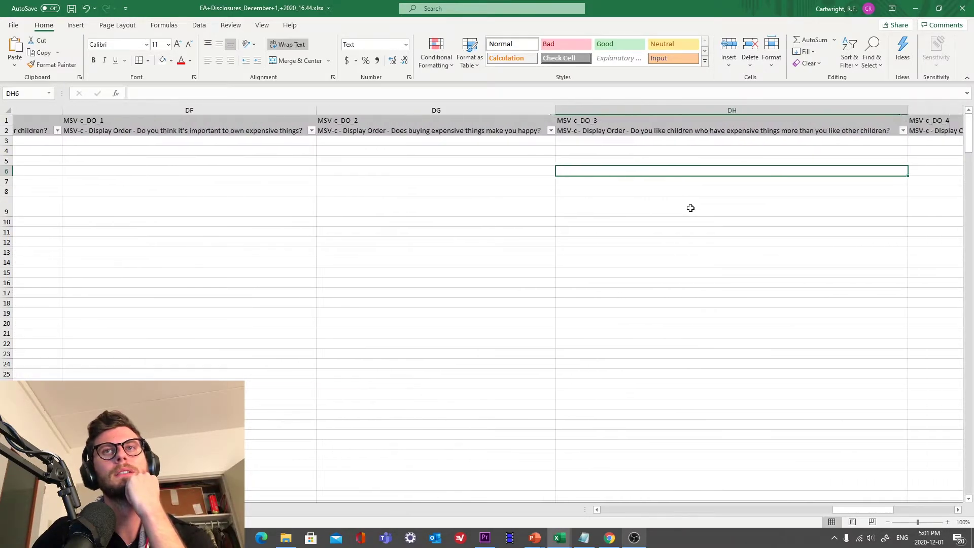
pyautogui.press('Right')
pyautogui.press('Right')
pyautogui.press('Right')
pyautogui.press('Right')
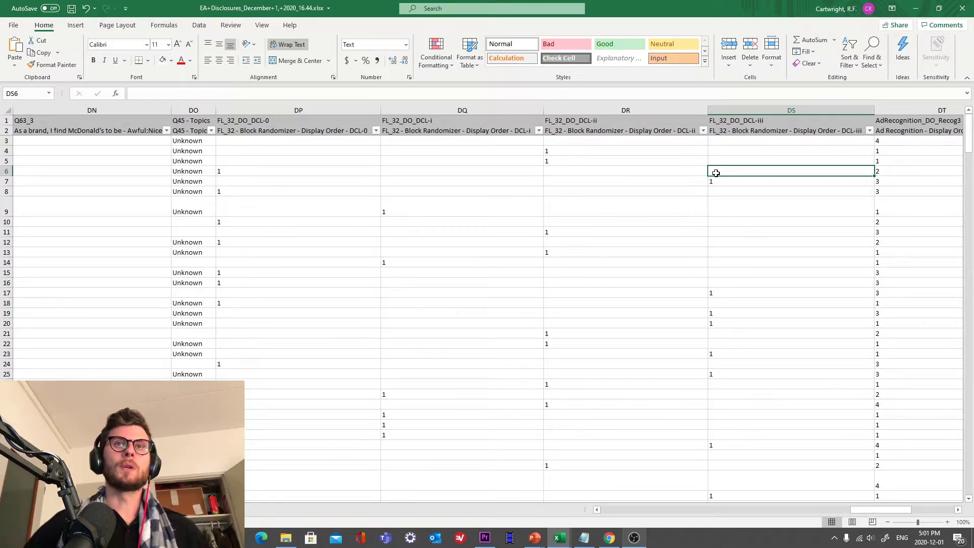
# Examine the headers of the four FL_32 block randomizer columns, DCL-0 to DCL-iii, that record each respondent's assigned condition.
pyautogui.click(287, 133)
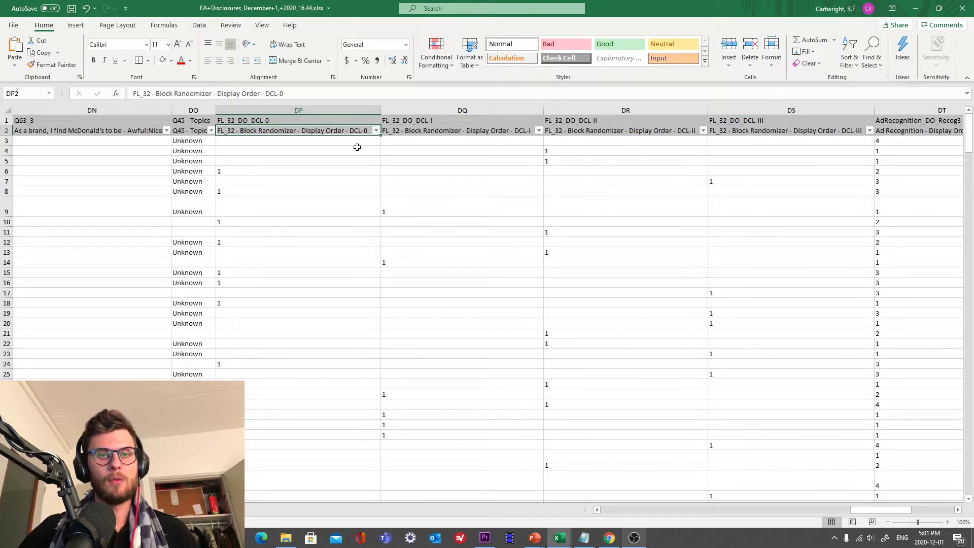
pyautogui.press('Right')
pyautogui.press('Right')
pyautogui.press('Right')
pyautogui.press('Up')
pyautogui.press('Left')
pyautogui.press('Left')
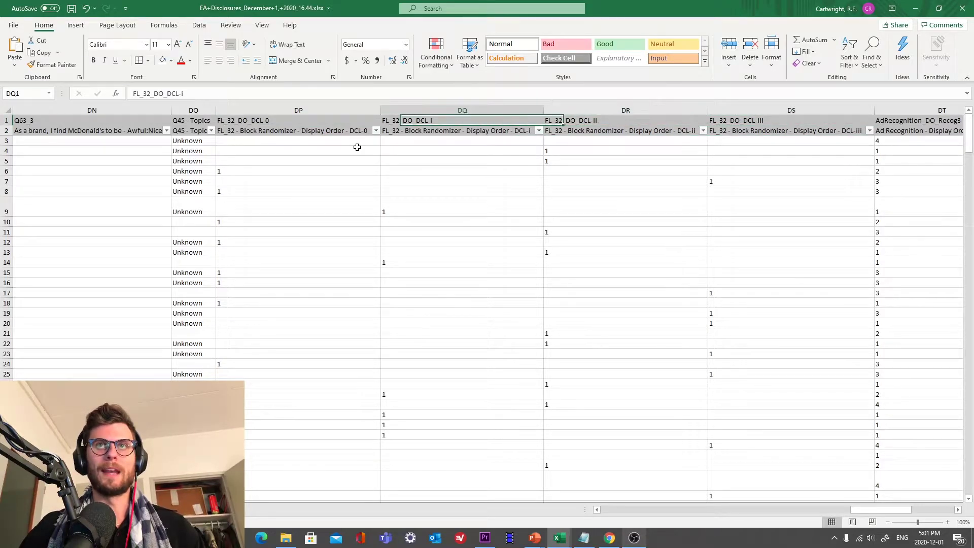
pyautogui.press('Left')
pyautogui.press('Left')
pyautogui.press('Right')
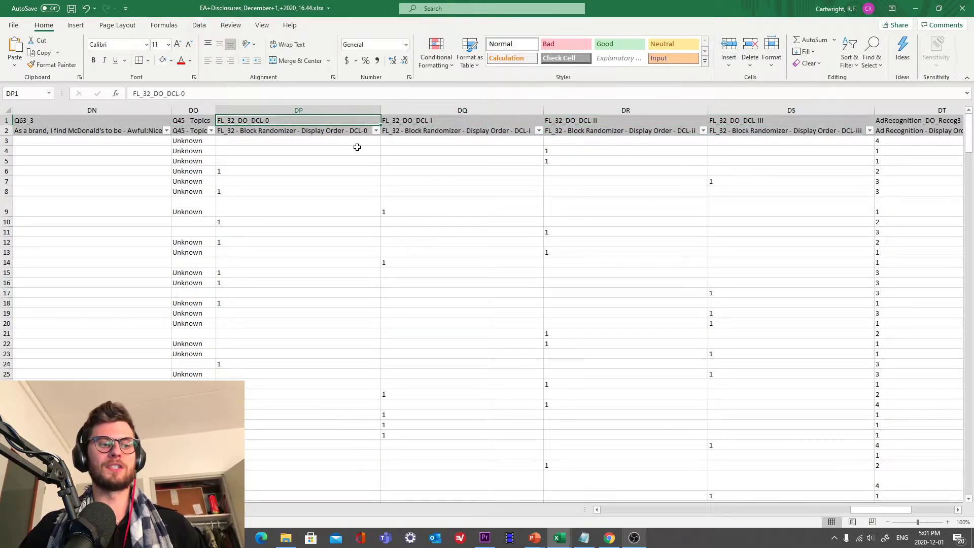
pyautogui.press('Right')
pyautogui.press('Right')
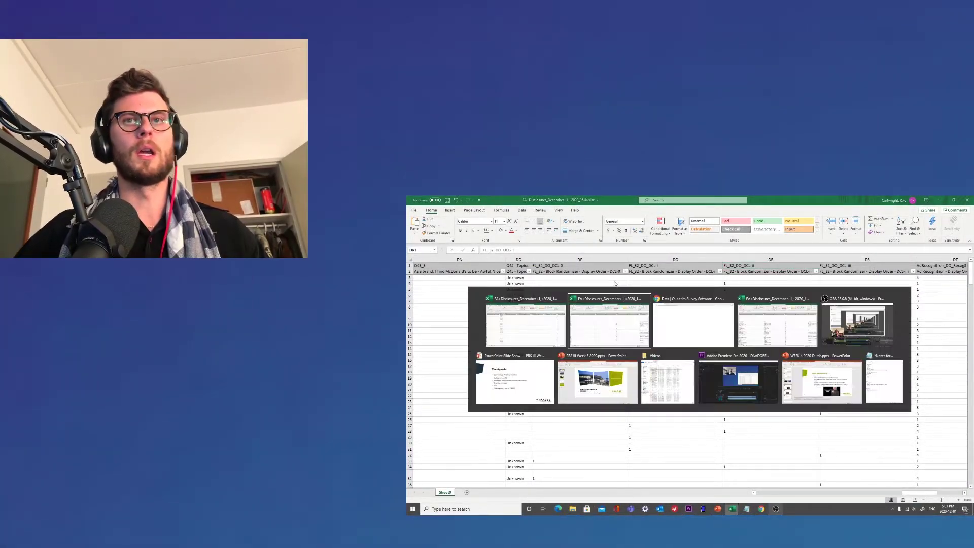
# Switch to Qualtrics in the browser and bring up the response data of PRS3 Survey - Group 10.
pyautogui.hotkey('alt', 'Tab')
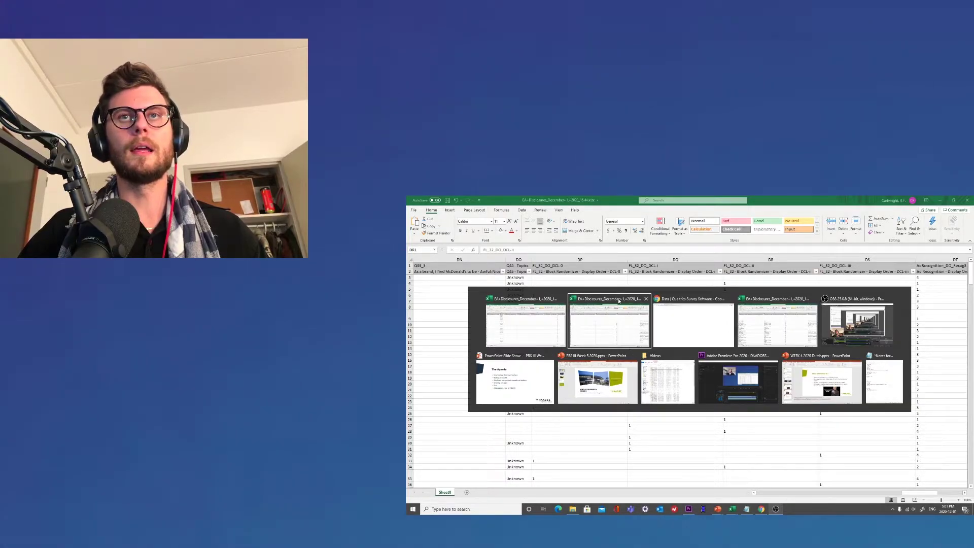
pyautogui.click(663, 318)
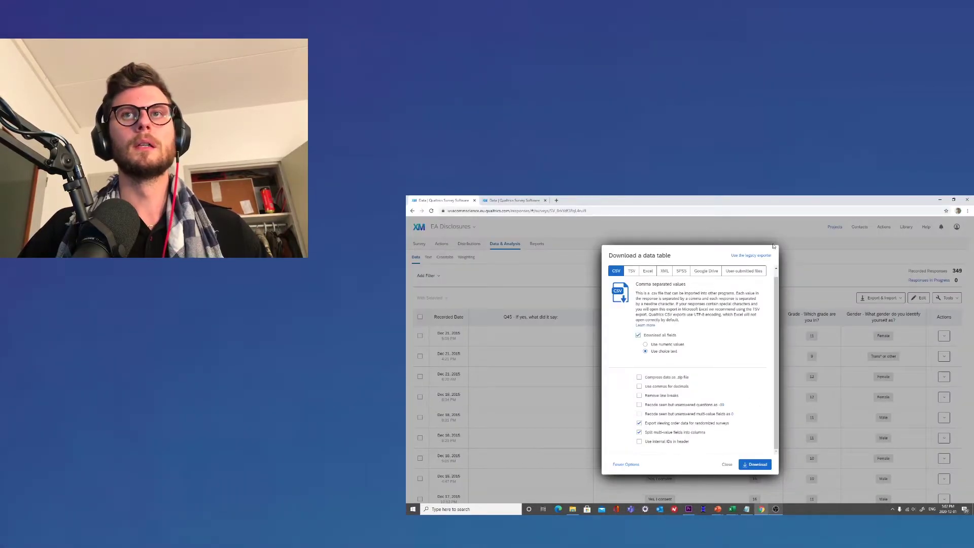
pyautogui.click(513, 202)
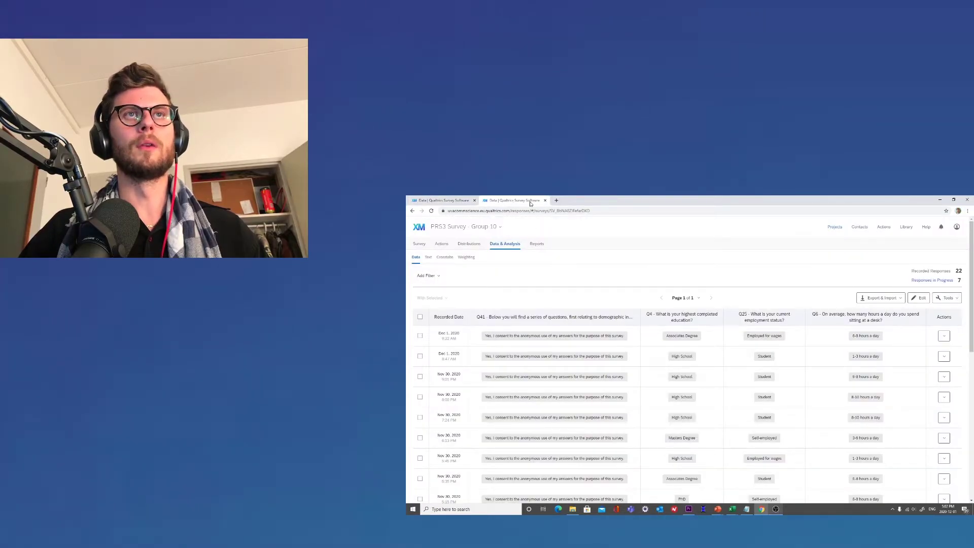
# Export the survey responses as an Excel file with all fields, numeric values and viewing order data for randomized surveys.
pyautogui.click(887, 298)
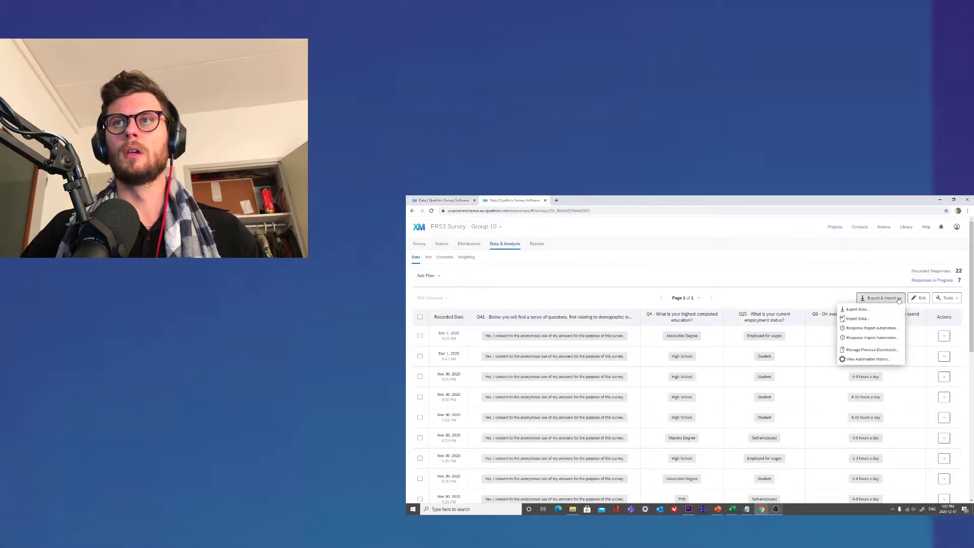
pyautogui.click(892, 310)
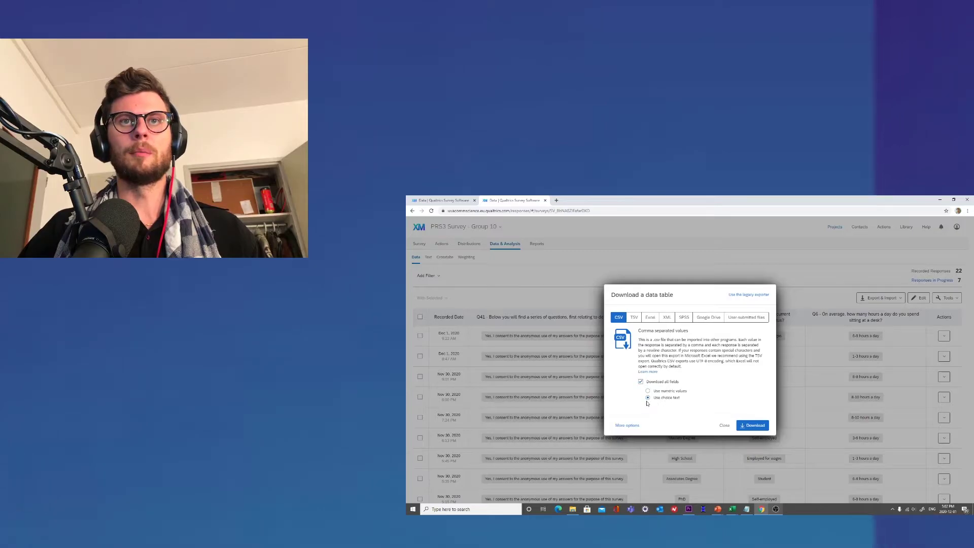
pyautogui.click(650, 317)
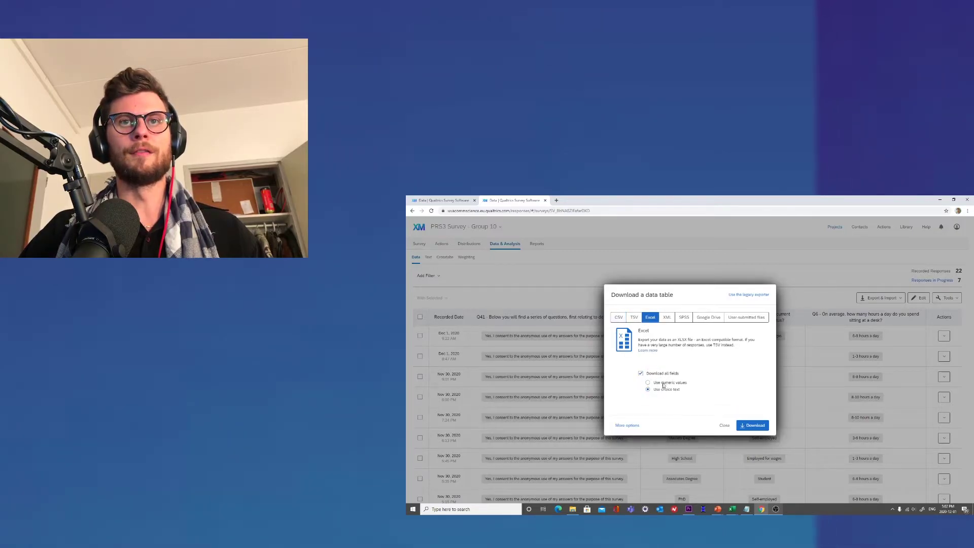
pyautogui.click(663, 383)
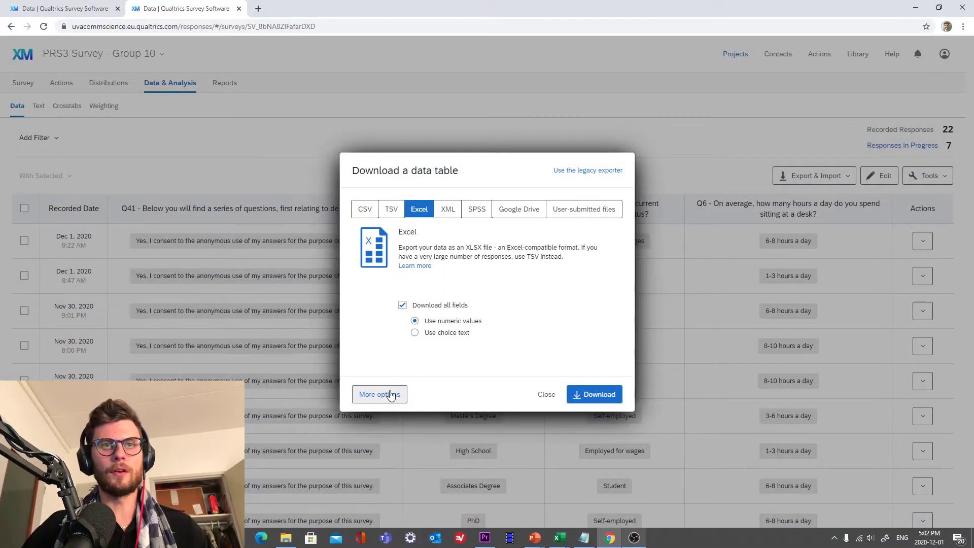
pyautogui.click(391, 395)
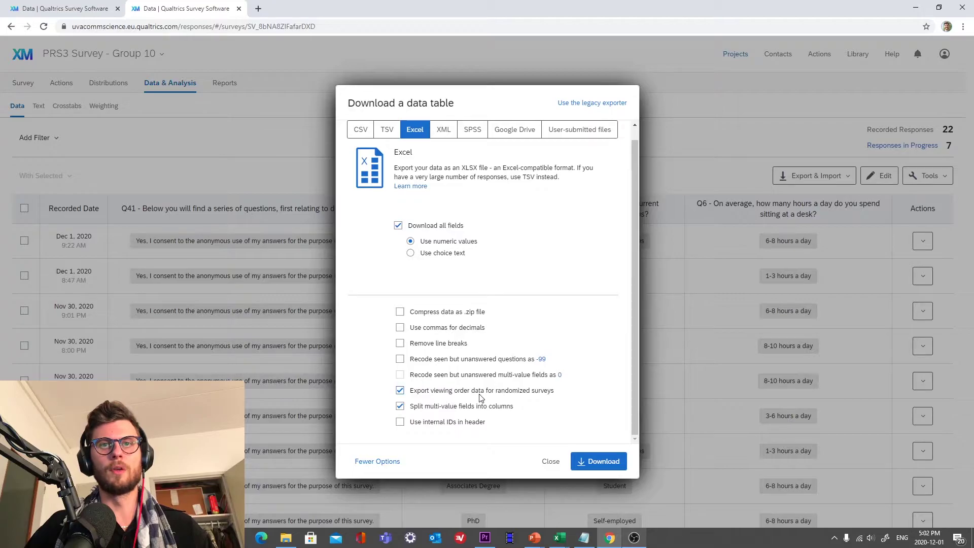
pyautogui.click(591, 461)
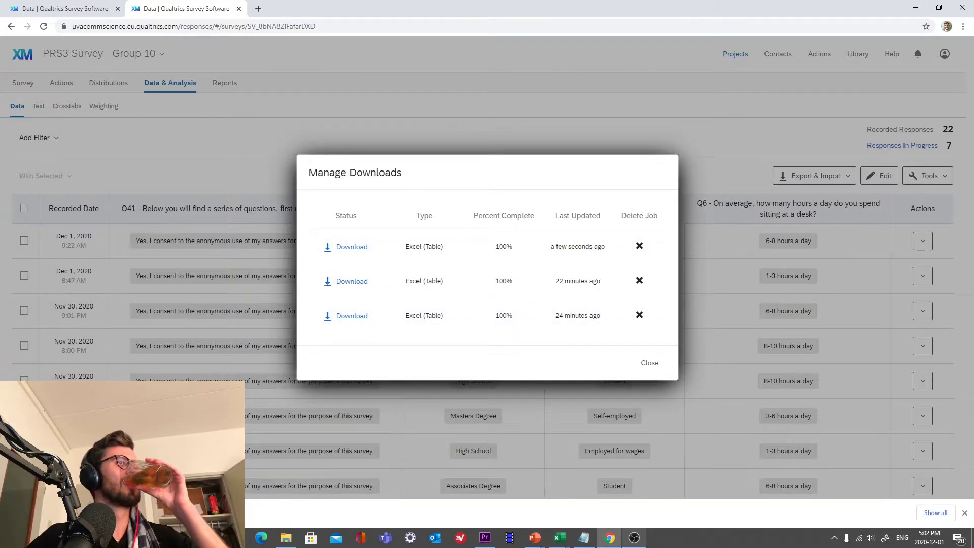
# Switch to the downloaded PRS3 survey workbook in Excel and delete all metadata columns from StartDate up to Q41.
pyautogui.hotkey('alt', 'Tab')
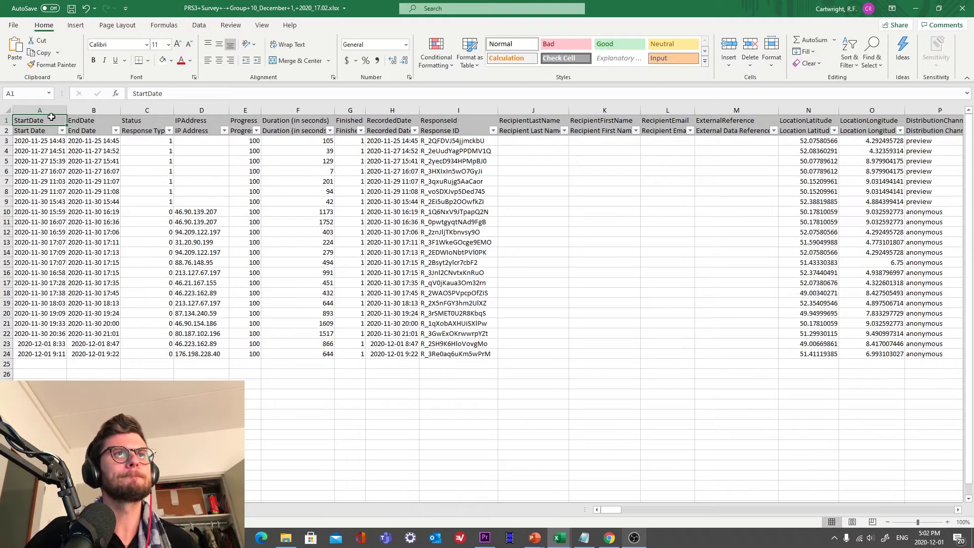
pyautogui.moveTo(51, 110); pyautogui.dragTo(903, 112)
pyautogui.rightClick(902, 112)
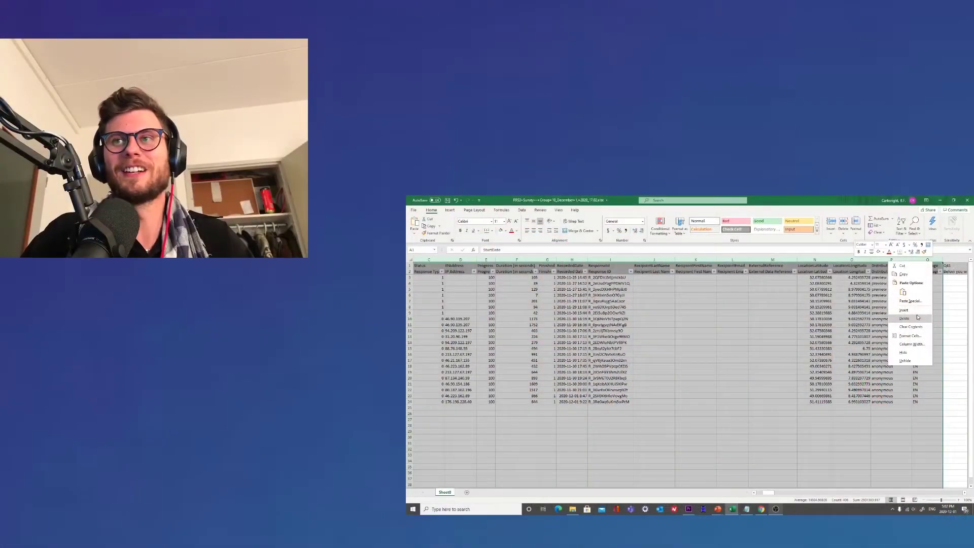
pyautogui.click(905, 318)
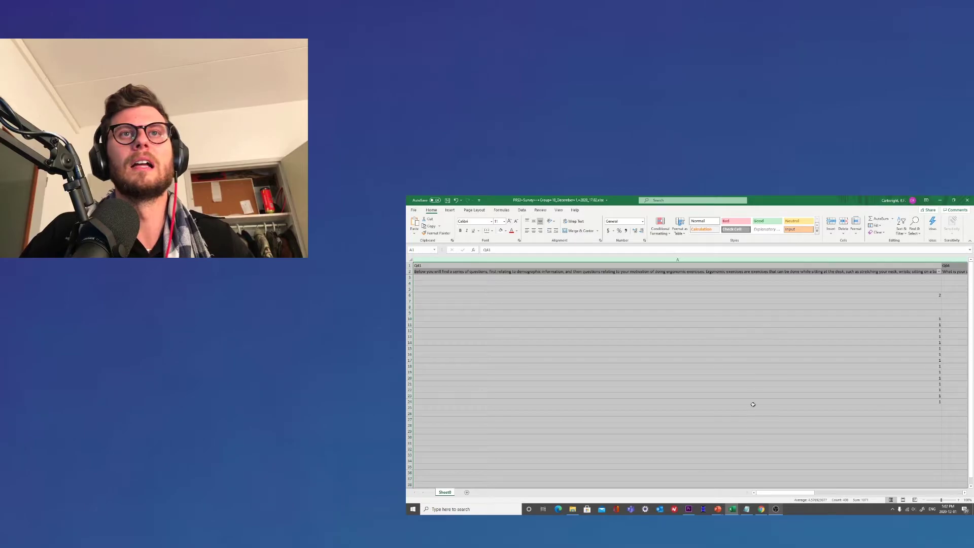
# Filter the Q41 consent column to blanks and delete all those respondents' rows, clearing the filter at the end.
pyautogui.moveTo(765, 495); pyautogui.dragTo(779, 493)
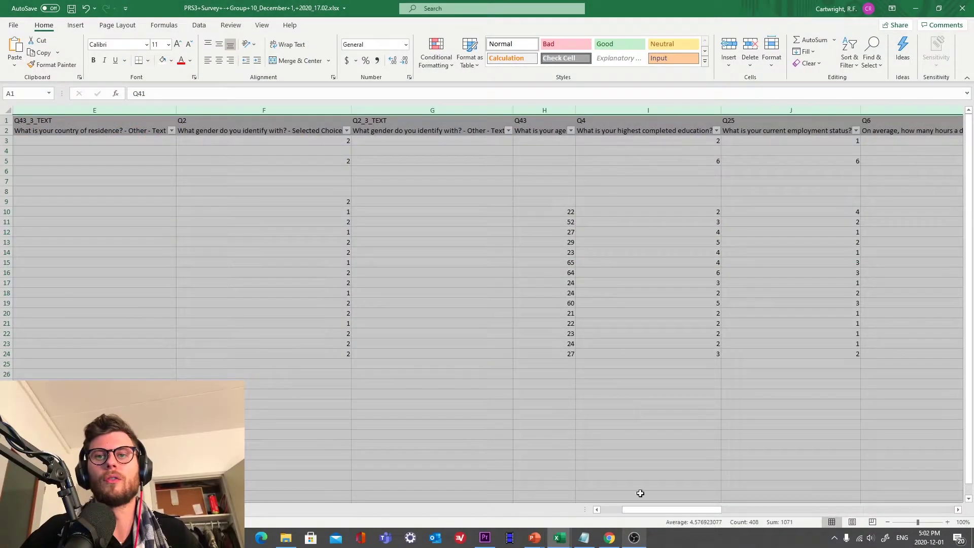
pyautogui.click(784, 407)
pyautogui.moveTo(650, 512); pyautogui.dragTo(602, 522)
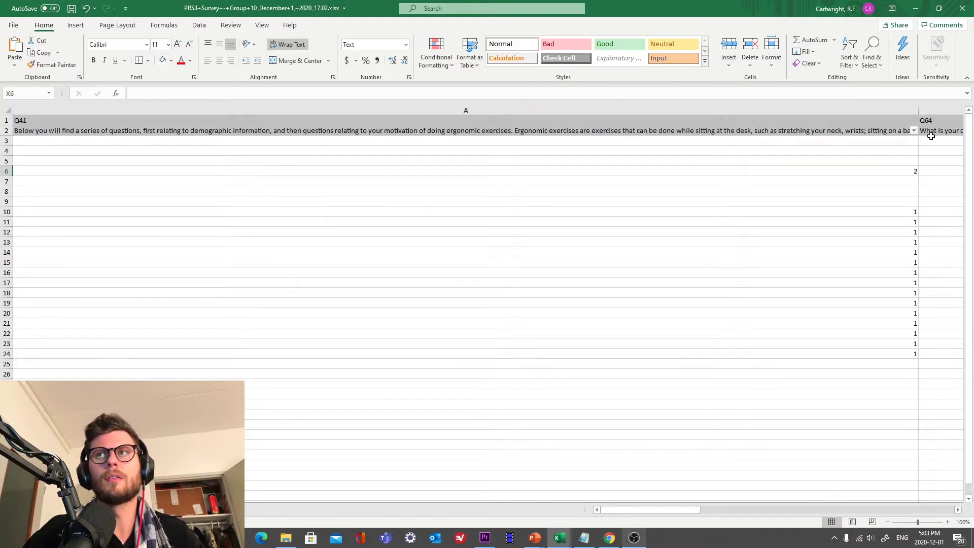
pyautogui.click(813, 250)
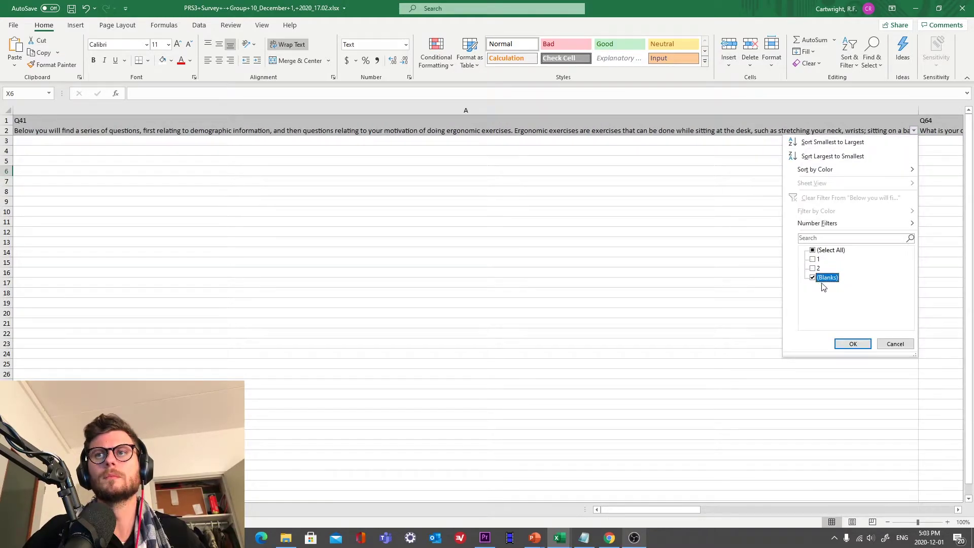
pyautogui.click(851, 345)
pyautogui.click(4, 138)
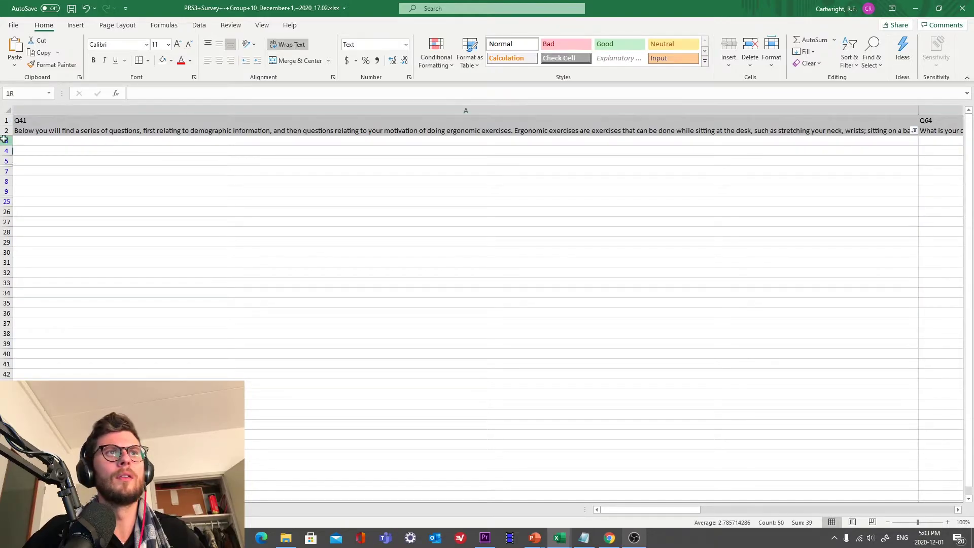
pyautogui.keyDown('shift'); pyautogui.click(4, 201); pyautogui.keyUp('shift')
pyautogui.rightClick(6, 202)
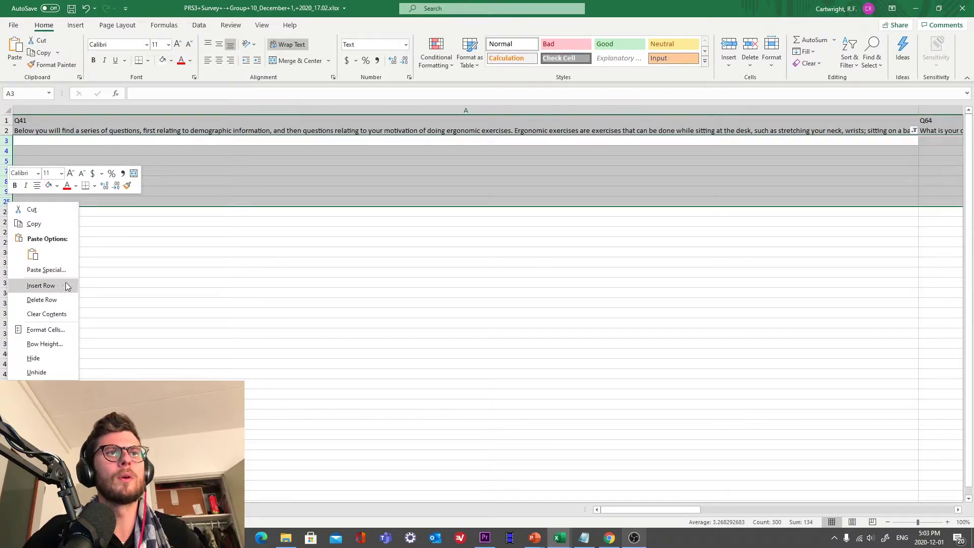
pyautogui.click(55, 300)
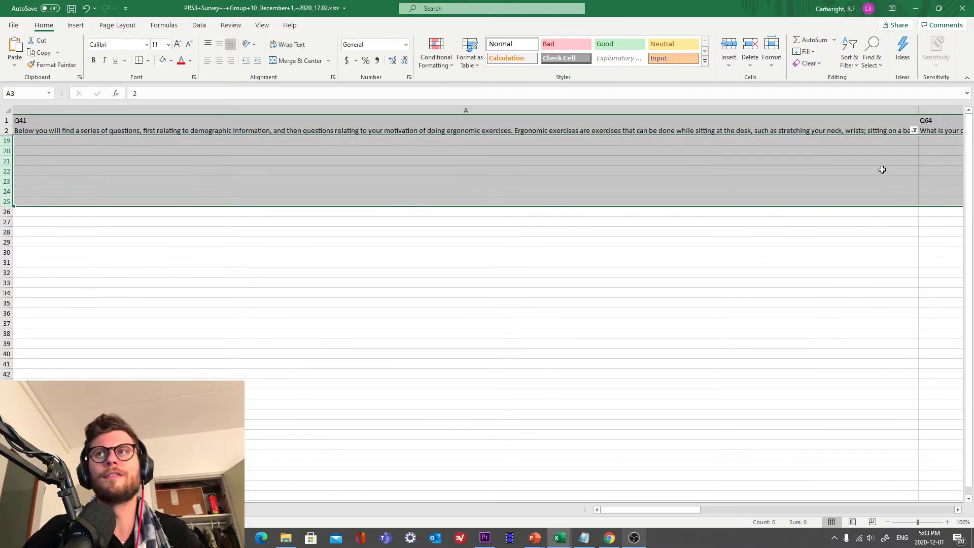
pyautogui.click(914, 131)
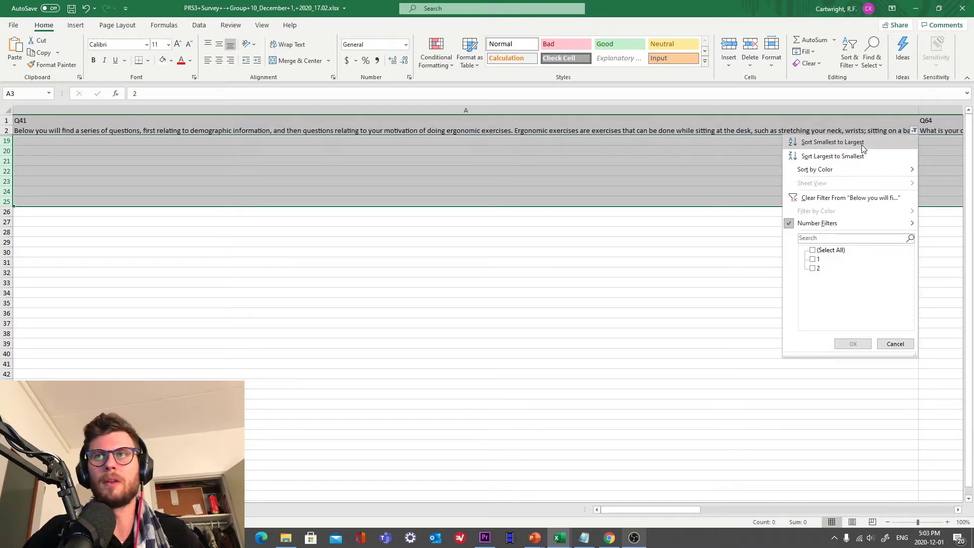
pyautogui.click(832, 198)
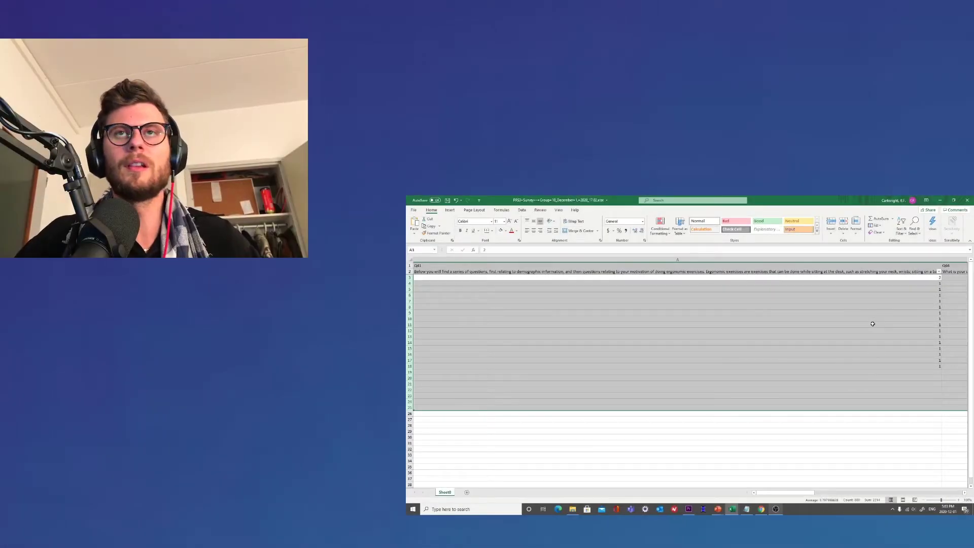
# Count the remaining Q41 answers and compare them with the recorded responses listed for PRS3 Survey - Group 10 in Qualtrics.
pyautogui.moveTo(927, 279); pyautogui.dragTo(919, 366)
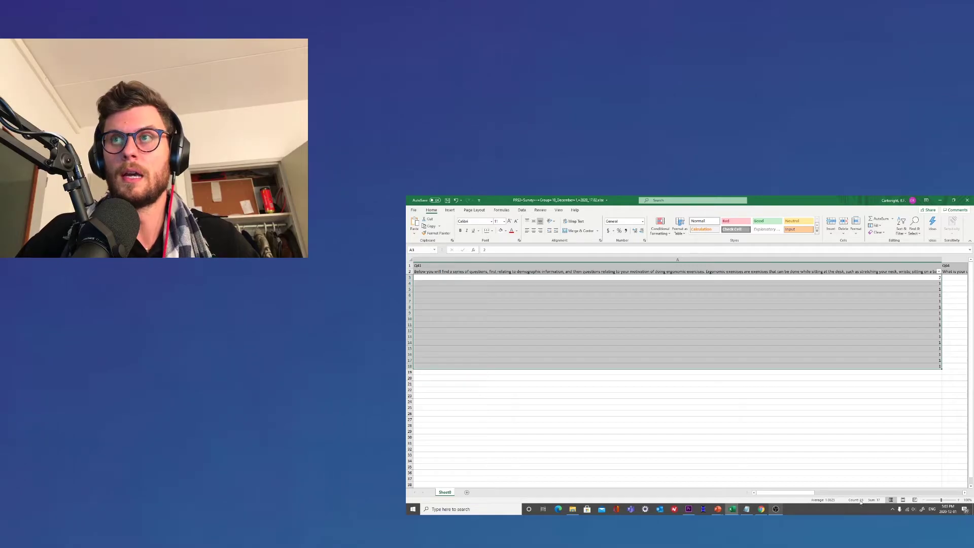
pyautogui.hotkey('alt', 'Tab')
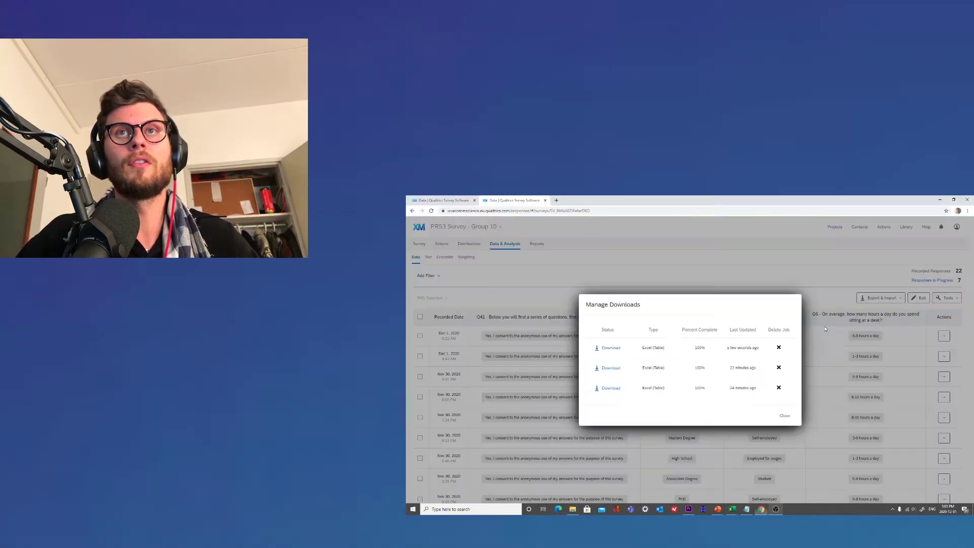
pyautogui.click(784, 415)
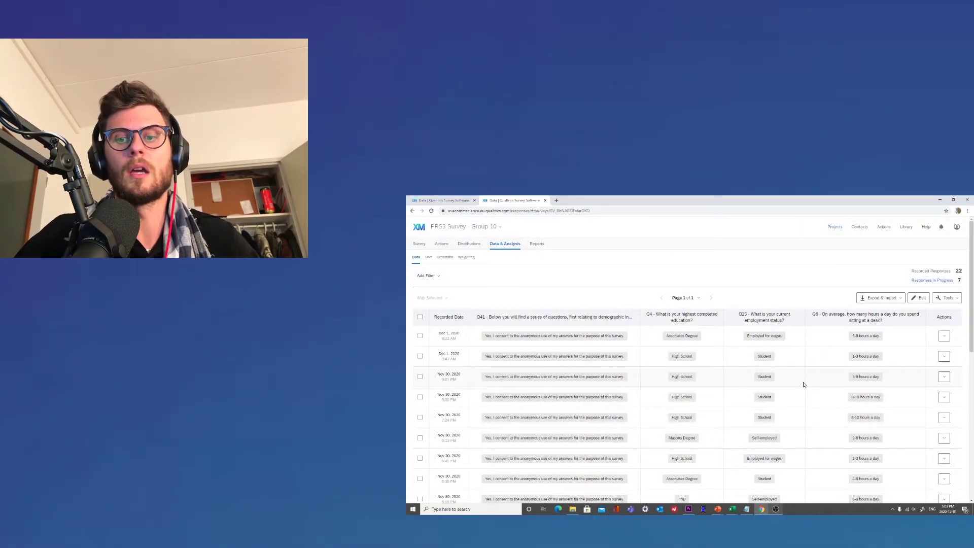
pyautogui.scroll(-10, 785, 373)
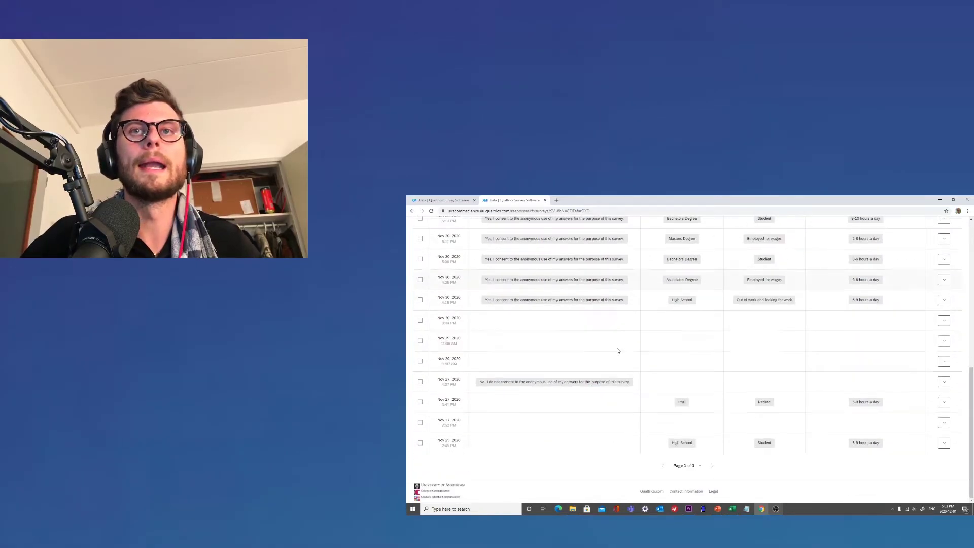
pyautogui.scroll(10, 617, 348)
# Check the survey's distribution summary for preview and anonymous link responses, and return to the response data.
pyautogui.click(468, 244)
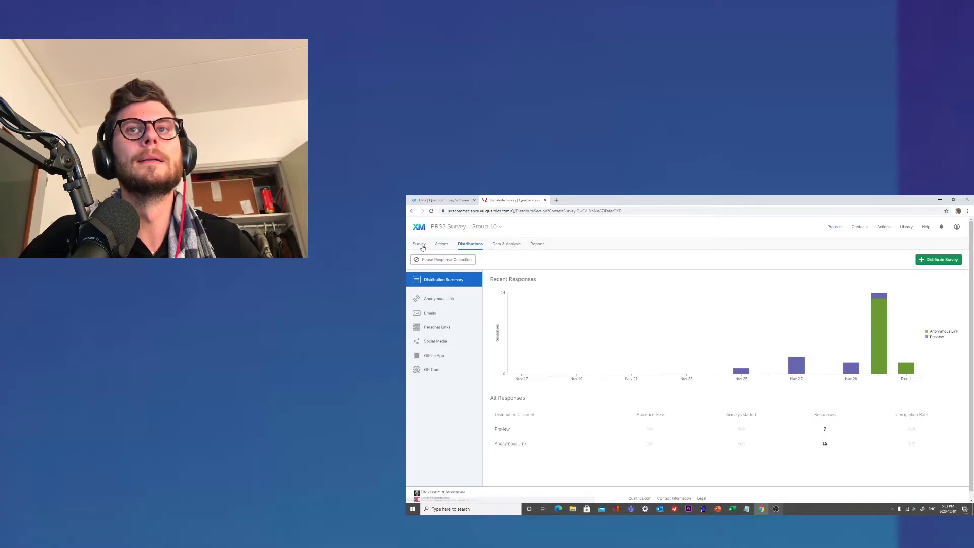
pyautogui.scroll(-1, 824, 431)
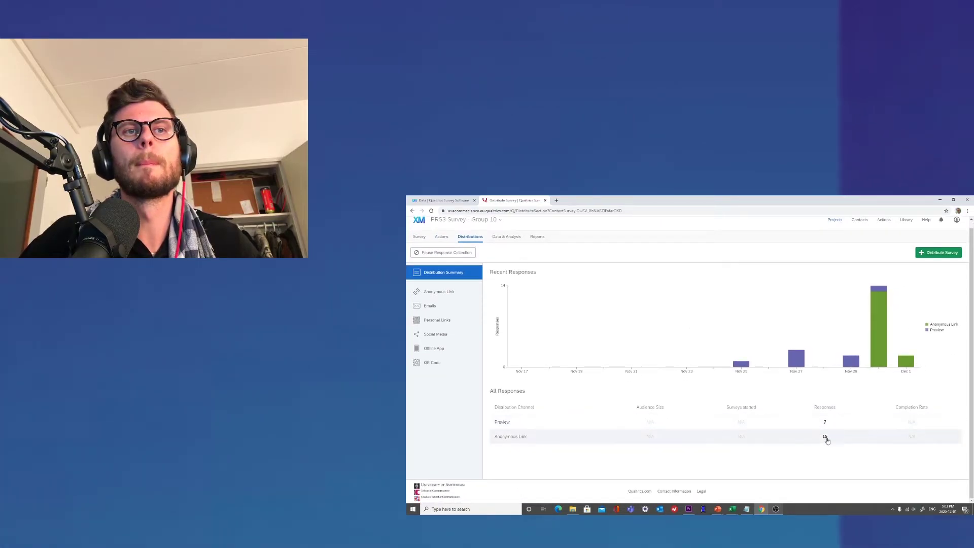
pyautogui.click(419, 236)
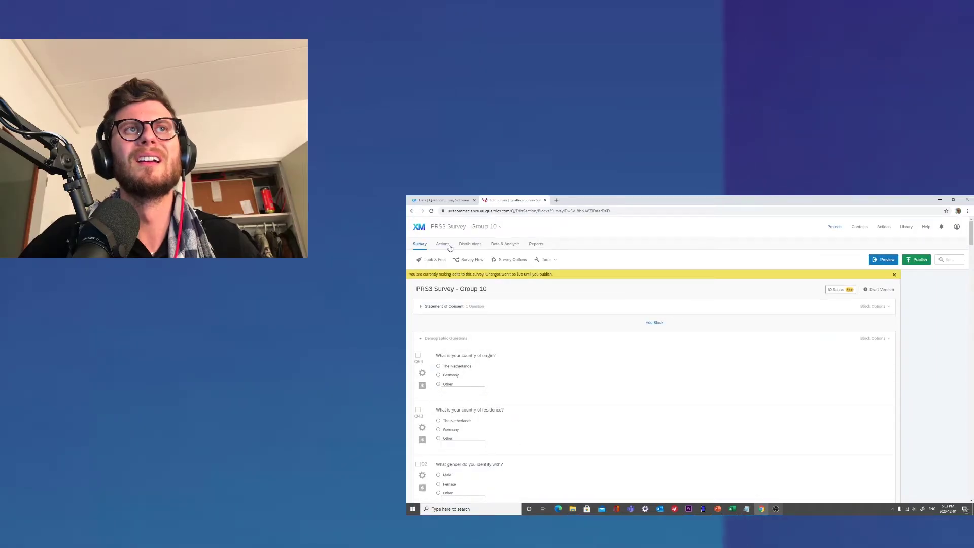
pyautogui.click(513, 244)
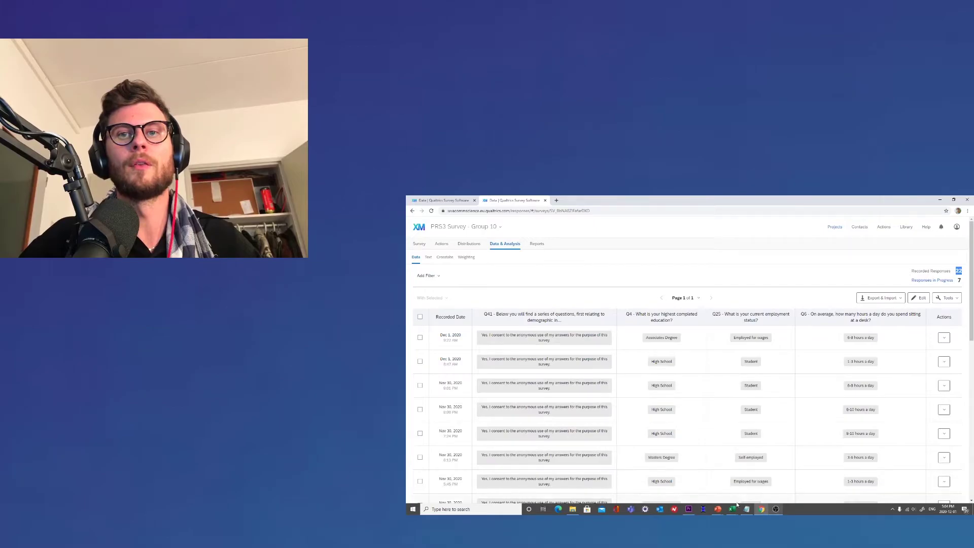
# Switch back to the PRS3 survey workbook in Excel and select the Q41 answers of the remaining respondents.
pyautogui.moveTo(731, 508)
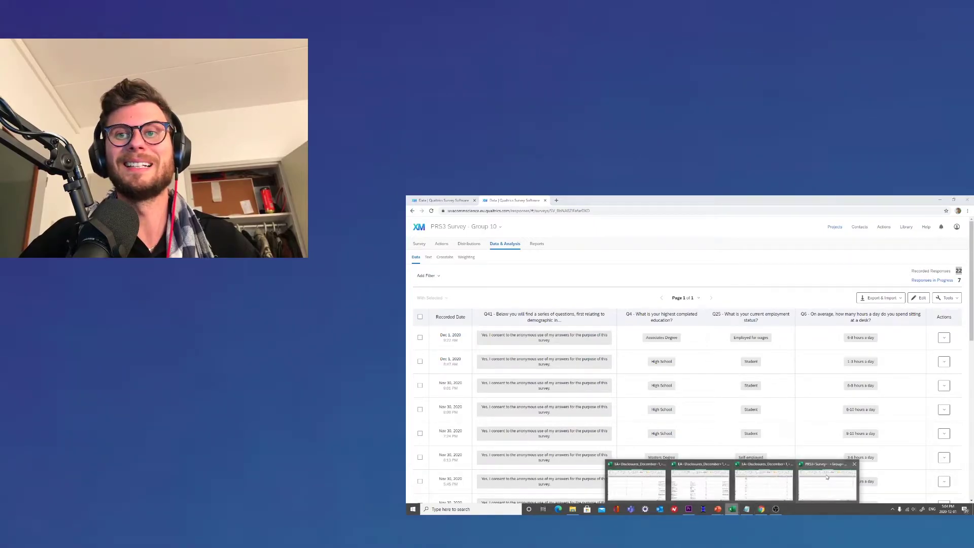
pyautogui.click(832, 482)
pyautogui.click(880, 288)
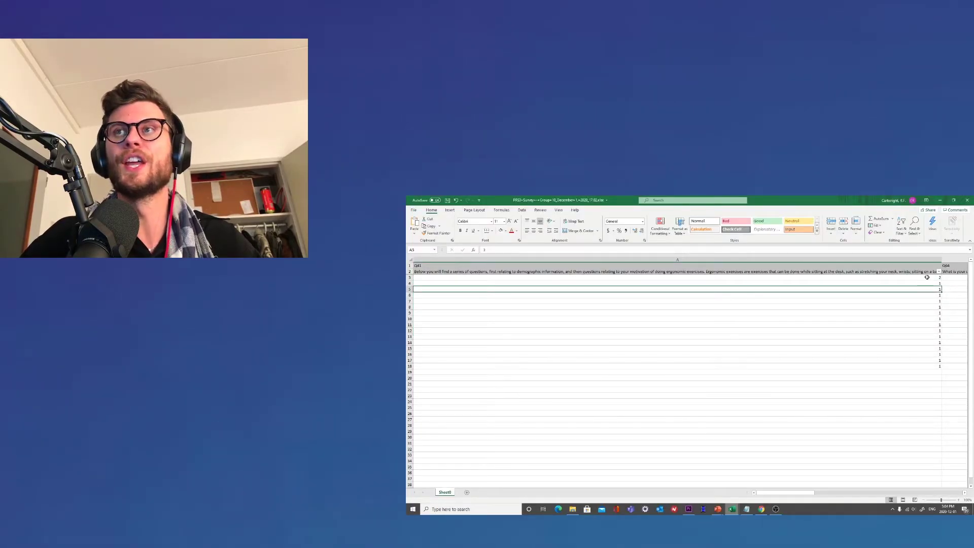
pyautogui.moveTo(927, 277); pyautogui.dragTo(929, 365)
# Examine the row 3 respondent's answers across the question columns up to Q59 for missing data.
pyautogui.press('Right')
pyautogui.press('Right')
pyautogui.press('Right')
pyautogui.press('Right')
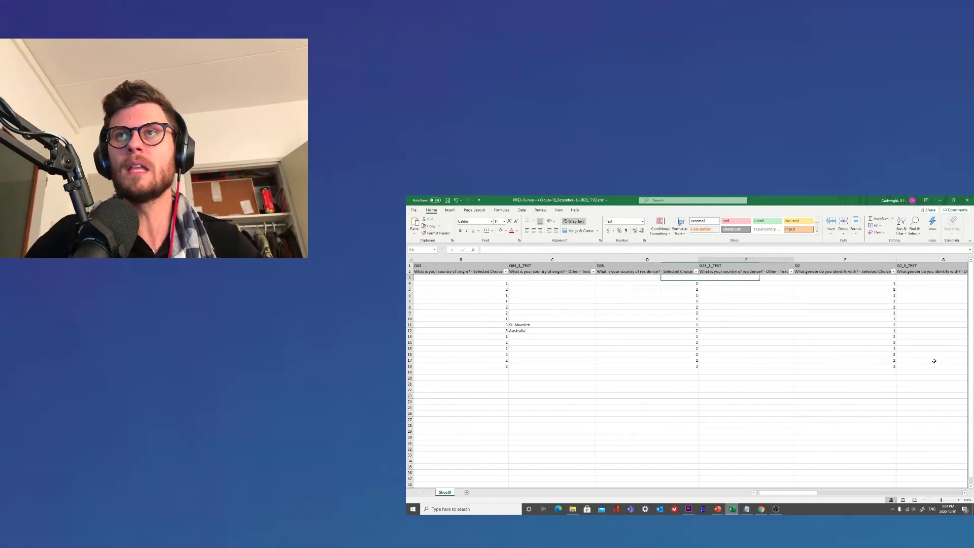
pyautogui.press('Right')
pyautogui.press('Right')
pyautogui.press('Right')
pyautogui.press('Right')
pyautogui.press('Right')
pyautogui.press('Right')
pyautogui.press('Right')
pyautogui.press('Right')
pyautogui.press('Right')
pyautogui.press('Right')
pyautogui.press('Right')
pyautogui.press('Right')
pyautogui.press('Right')
pyautogui.press('Right')
pyautogui.press('Right')
pyautogui.press('Right')
pyautogui.press('Right')
pyautogui.press('Right')
pyautogui.press('Right')
pyautogui.press('Right')
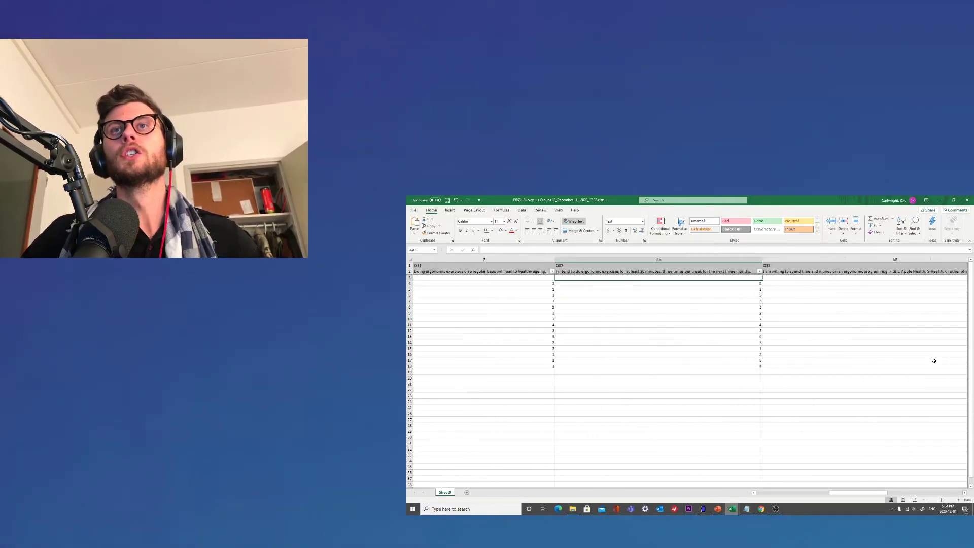
pyautogui.press('Right')
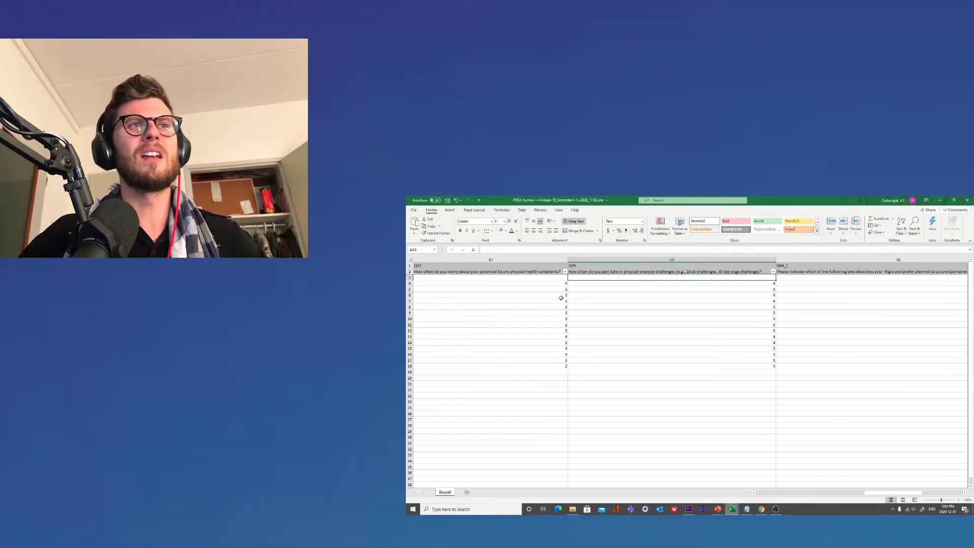
# Delete row 3 of the non-consenting respondent and look over the remaining answers in the Q59 column.
pyautogui.rightClick(411, 277)
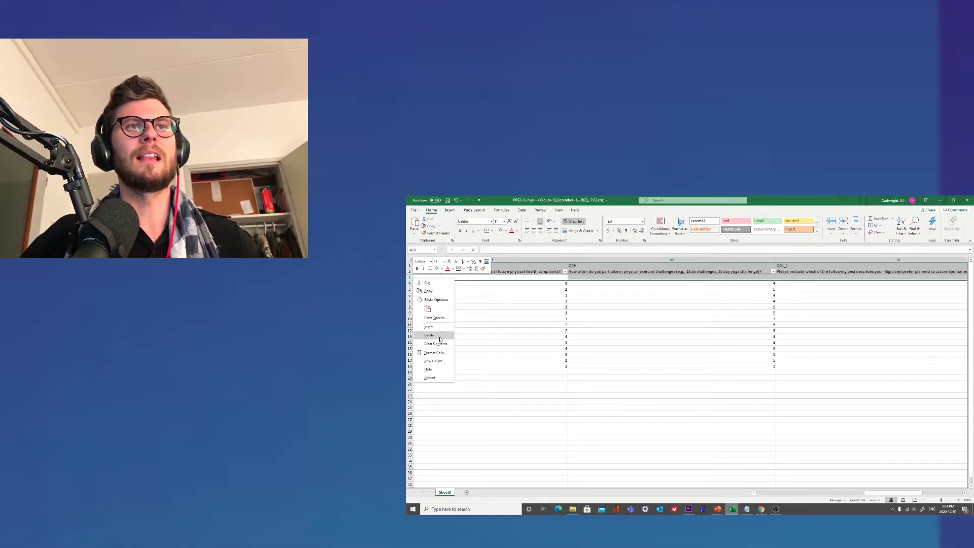
pyautogui.click(425, 336)
pyautogui.moveTo(761, 277); pyautogui.dragTo(770, 360)
pyautogui.click(834, 283)
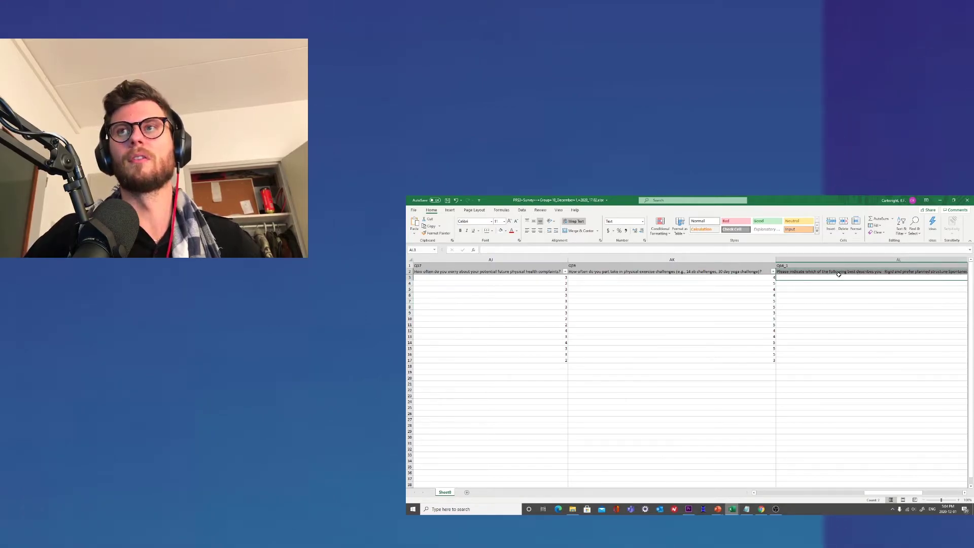
# Examine the block randomizer display order columns at the end of the dataset.
pyautogui.press('Right')
pyautogui.press('Right')
pyautogui.press('Right')
pyautogui.press('Right')
pyautogui.press('Right')
pyautogui.press('Right')
pyautogui.press('Right')
pyautogui.press('Right')
pyautogui.press('Right')
pyautogui.press('Right')
pyautogui.press('Right')
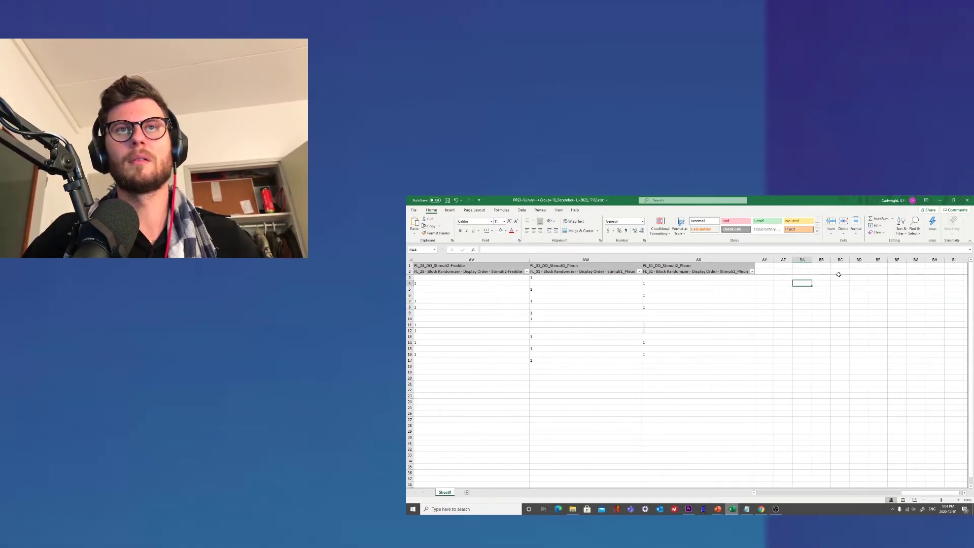
# Review the question headers from Q57 through Q56 up to the two FL_11 block randomizer columns.
pyautogui.press('Left')
pyautogui.press('Left')
pyautogui.press('Left')
pyautogui.press('Left')
pyautogui.press('Left')
pyautogui.press('Left')
pyautogui.press('Left')
pyautogui.press('Left')
pyautogui.press('Left')
pyautogui.press('Left')
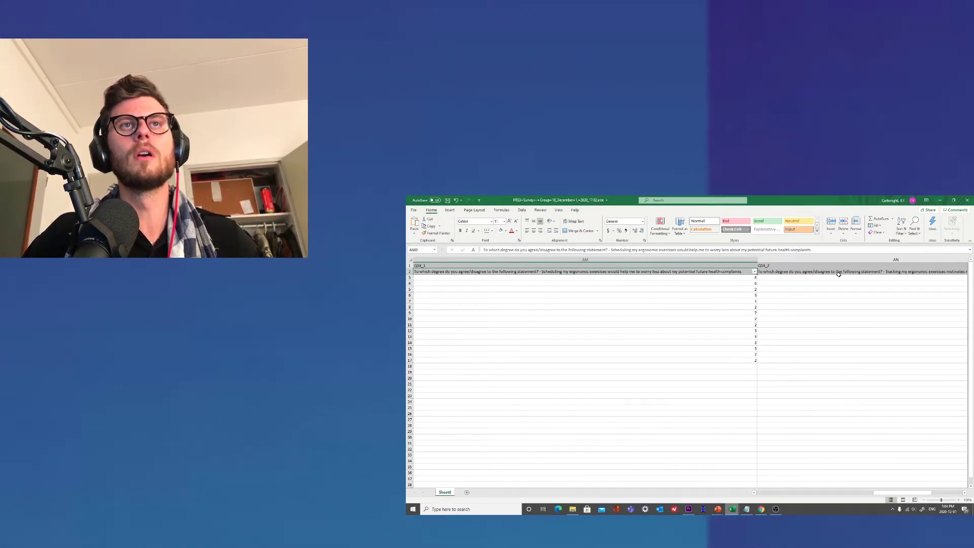
pyautogui.press('Up')
pyautogui.press('Up')
pyautogui.press('Left')
pyautogui.press('Left')
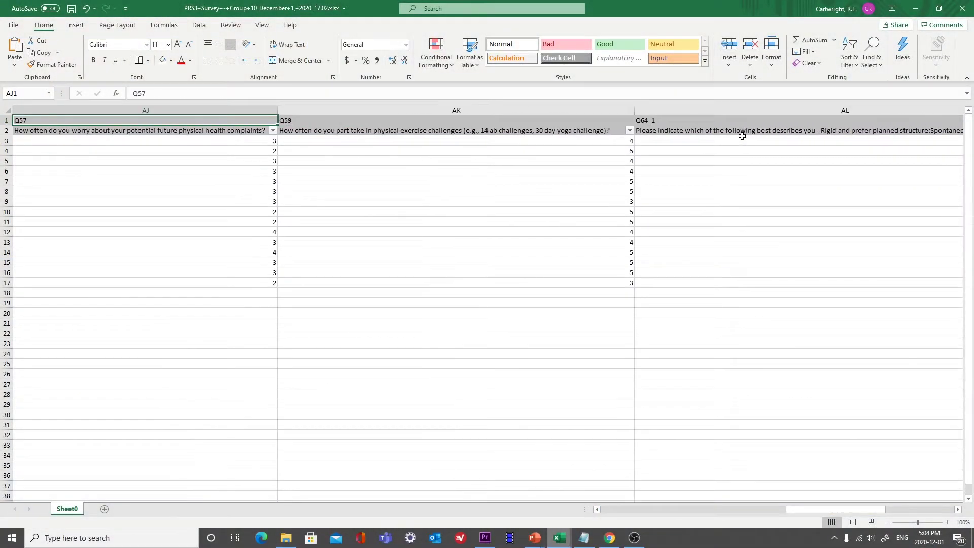
pyautogui.press('Up')
pyautogui.press('Right')
pyautogui.press('Right')
pyautogui.press('Right')
pyautogui.press('Right')
pyautogui.press('Right')
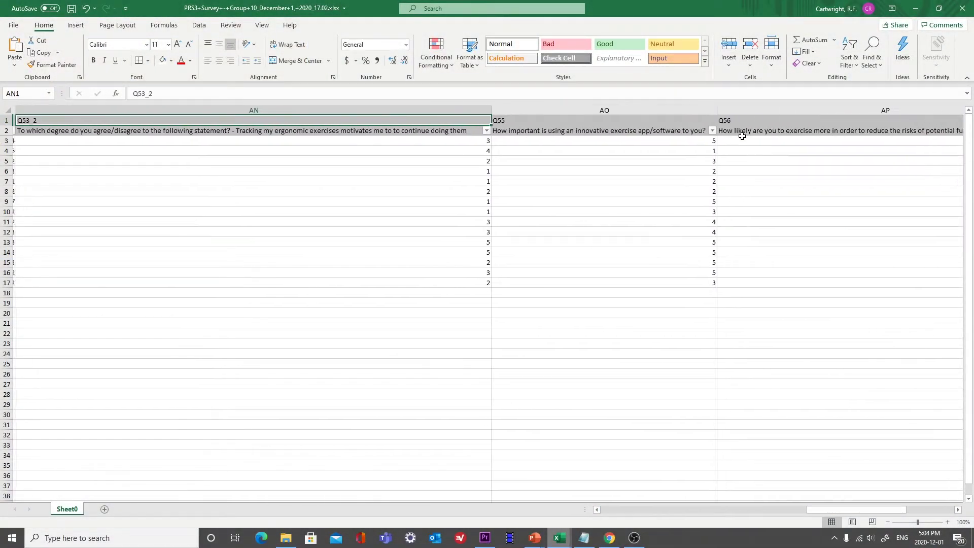
pyautogui.press('Right')
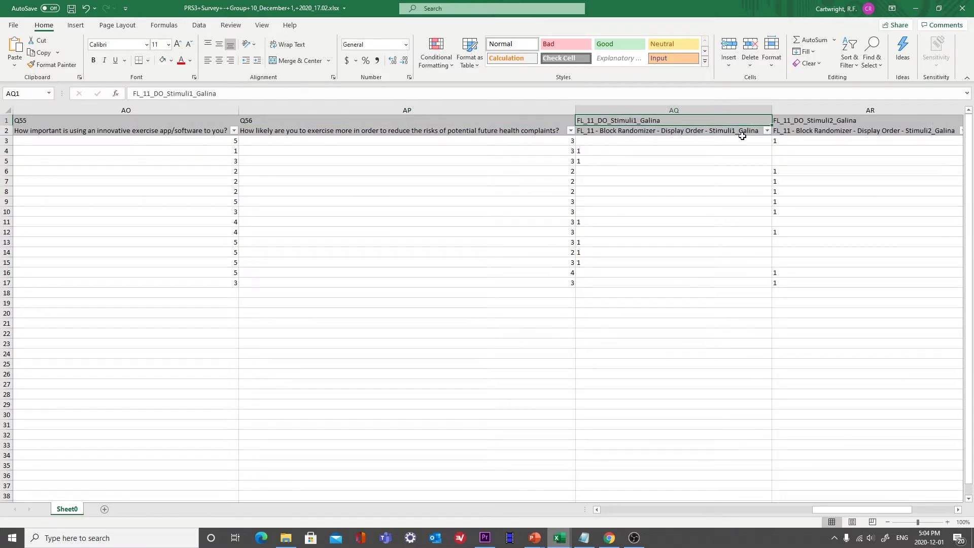
pyautogui.press('Right')
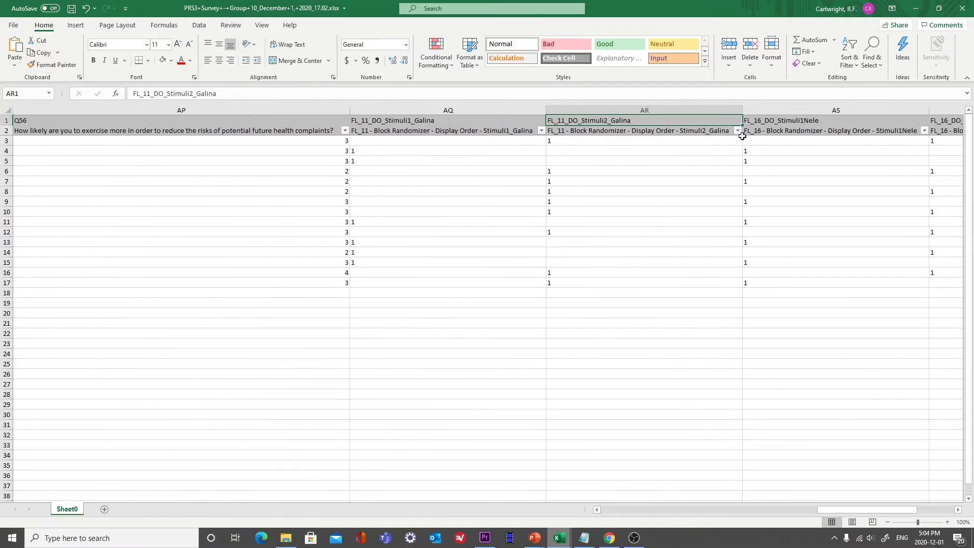
# Filter the FL_11 Stimuli1 block randomizer column to the value 1 and inspect the respondents in that condition.
pyautogui.click(541, 132)
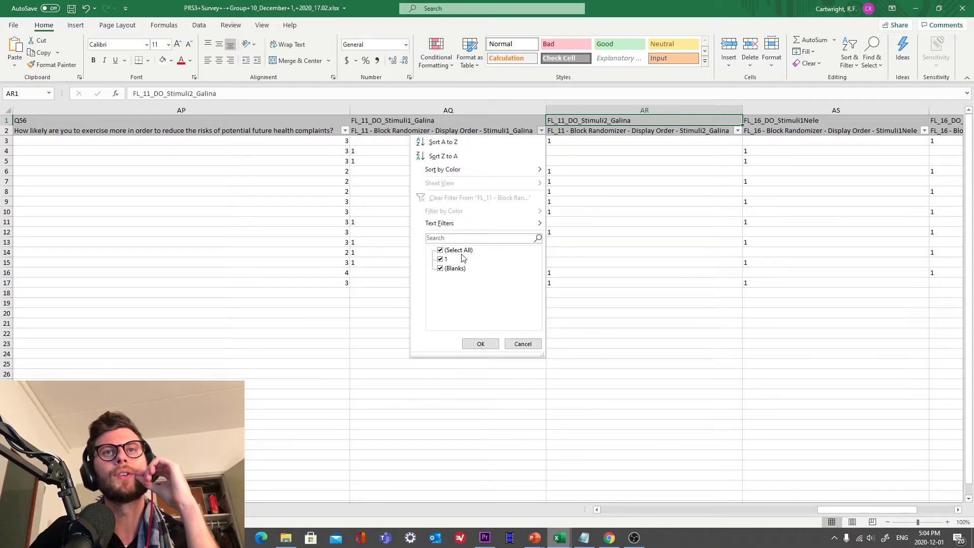
pyautogui.click(480, 344)
pyautogui.moveTo(397, 141); pyautogui.dragTo(401, 191)
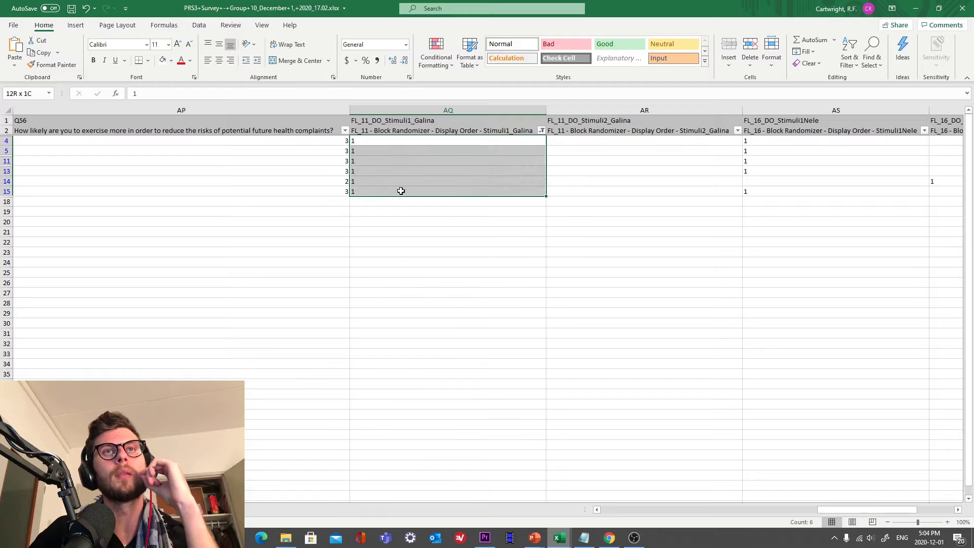
pyautogui.click(412, 123)
pyautogui.click(426, 158)
pyautogui.press('Left')
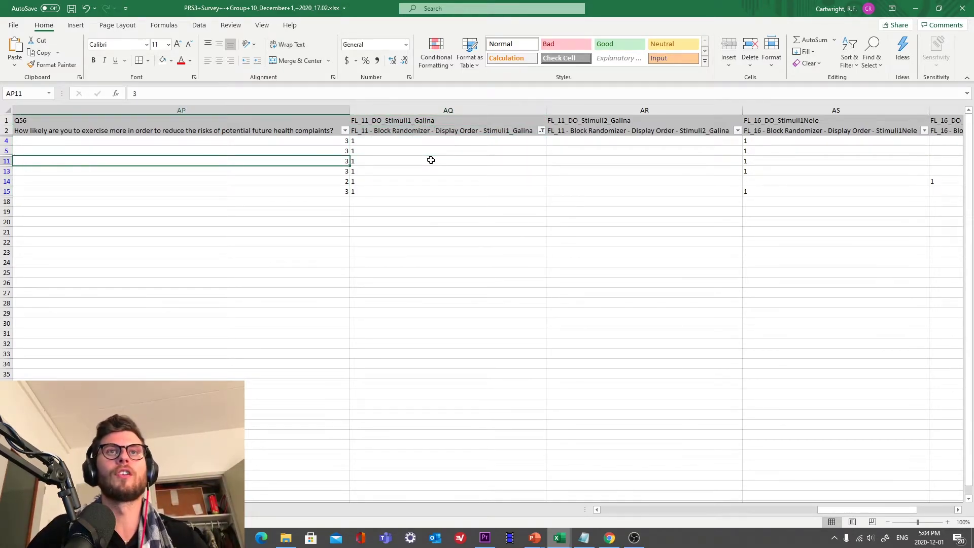
# Add a blank worksheet to the workbook and return to the filtered data at the Q7 and Q11_1 columns.
pyautogui.hotkey('shift', 'F11')
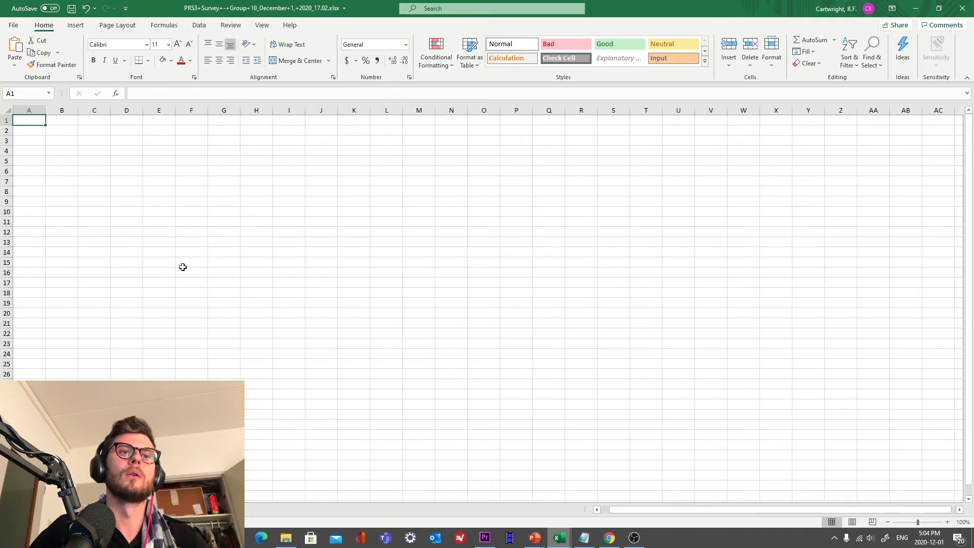
pyautogui.hotkey('ctrl', 'pagedown')
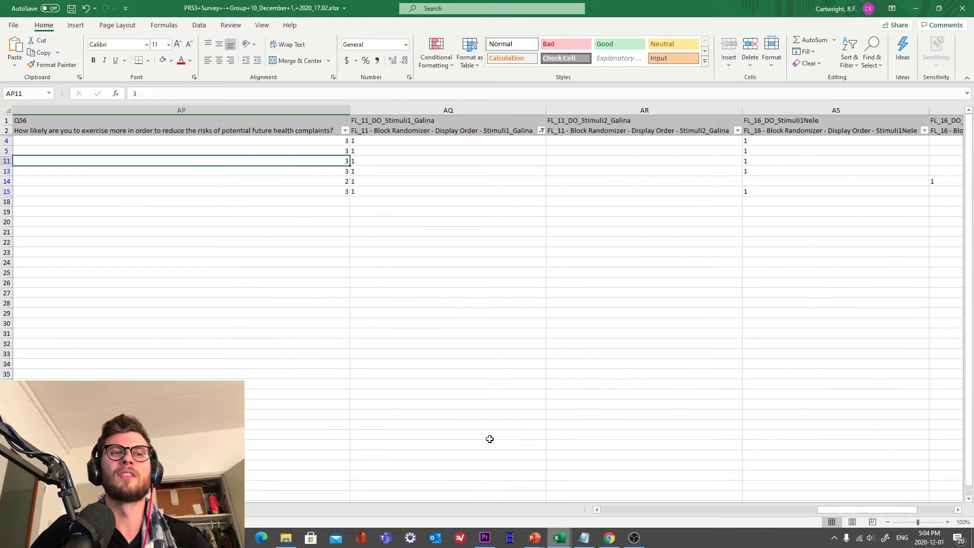
pyautogui.moveTo(841, 507); pyautogui.dragTo(703, 509)
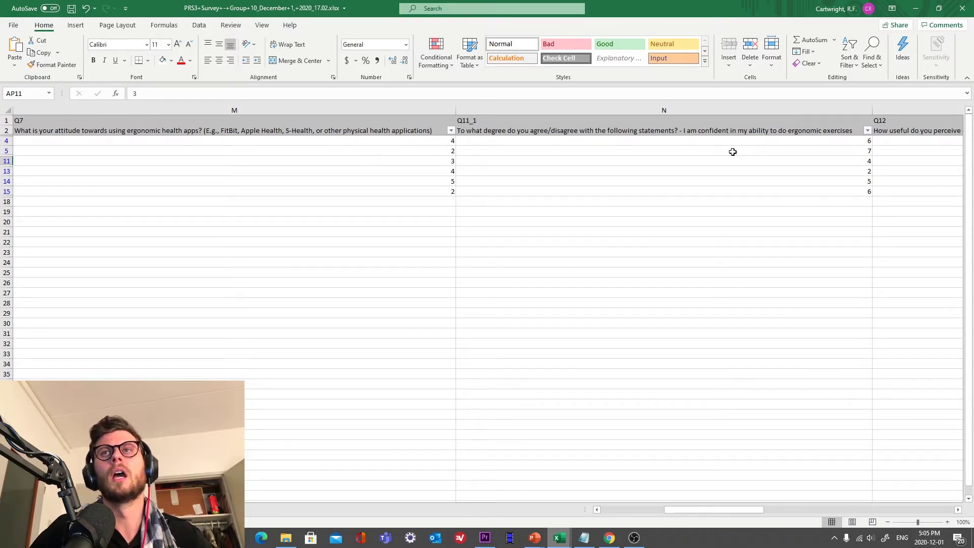
# Select the filtered Q11_1 responses in N4:N15 and enter a condition 1 header in cell G9 of the blank worksheet.
pyautogui.click(707, 133)
pyautogui.click(720, 143)
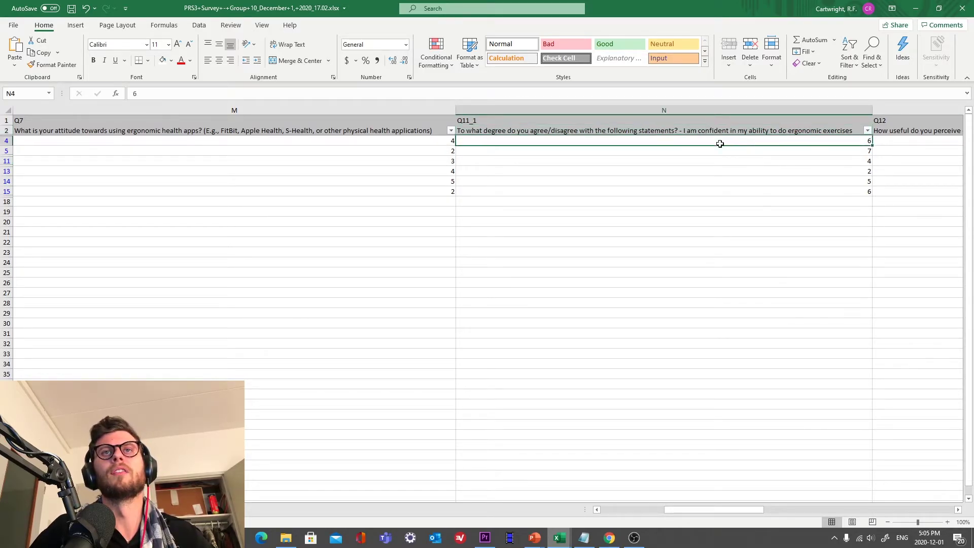
pyautogui.click(515, 132)
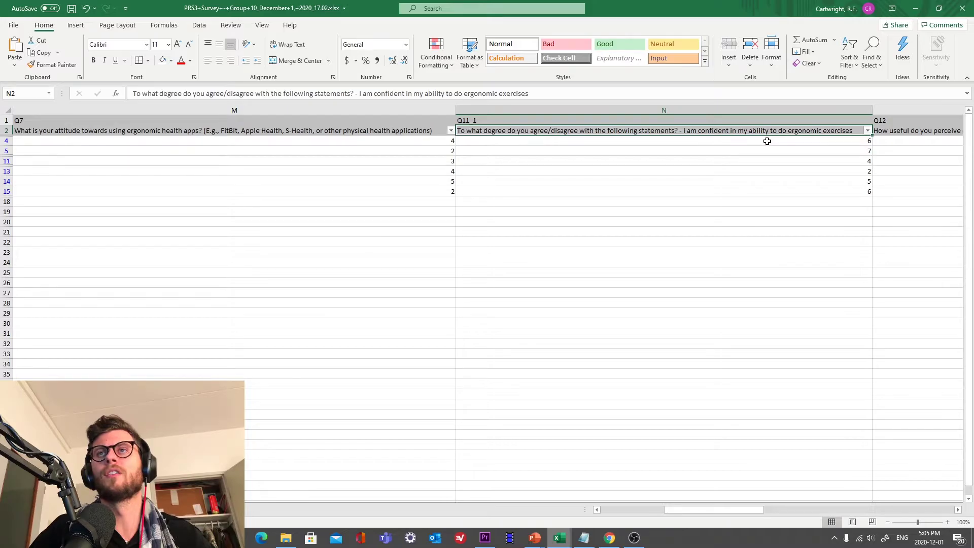
pyautogui.click(767, 141)
pyautogui.moveTo(767, 141); pyautogui.dragTo(772, 191)
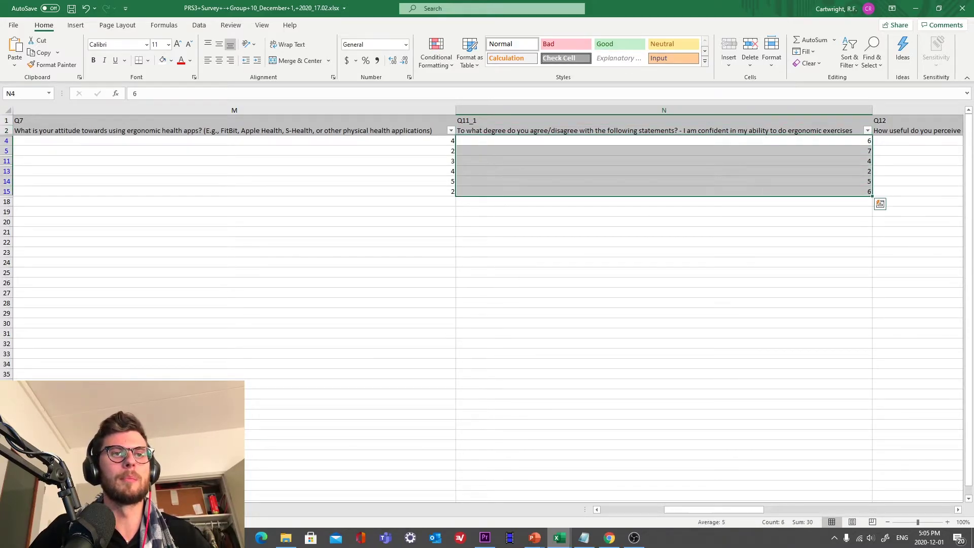
pyautogui.hotkey('ctrl', 'pagedown')
pyautogui.write('G')
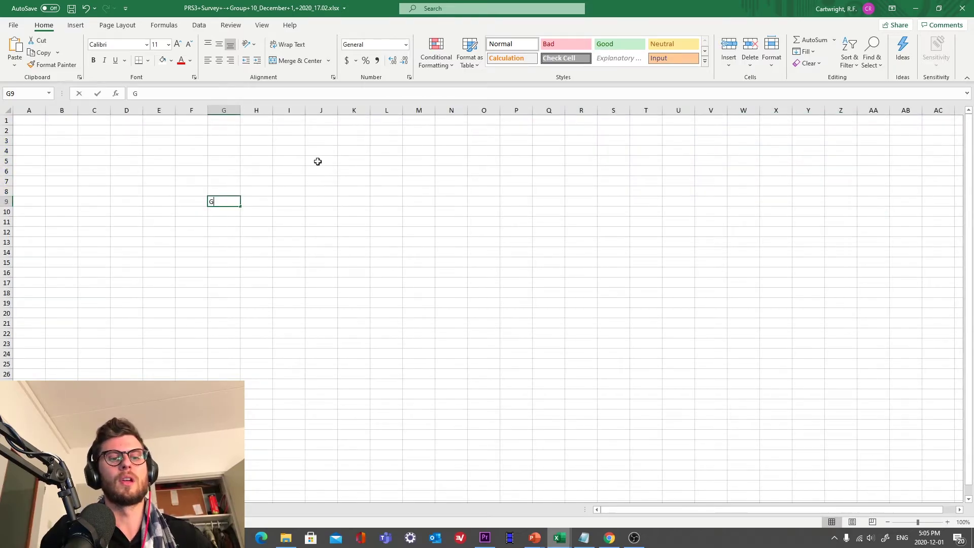
pyautogui.write('aloinma')
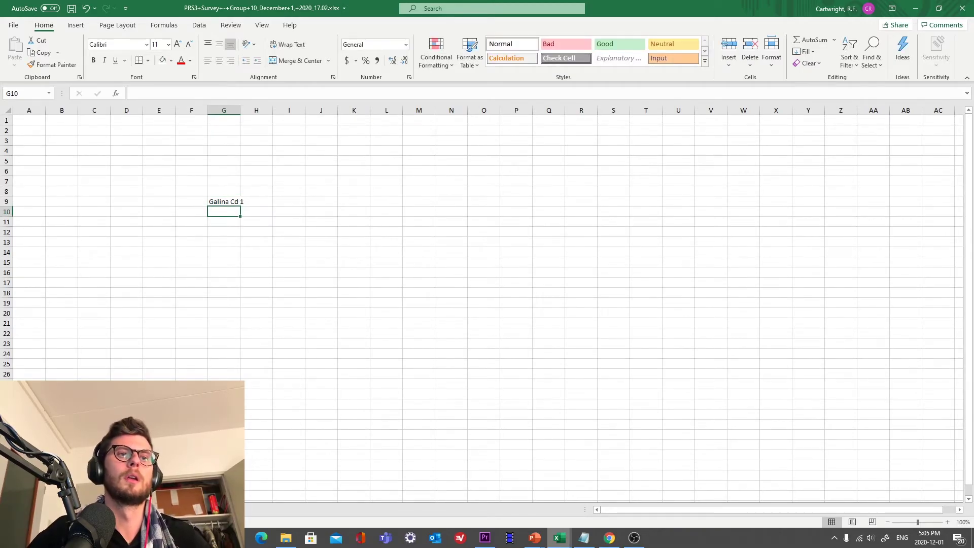
# Copy the filtered Q11_1 responses from the dataset and paste them under the condition 1 header, starting at G10.
pyautogui.hotkey('ctrl', 'pageup')
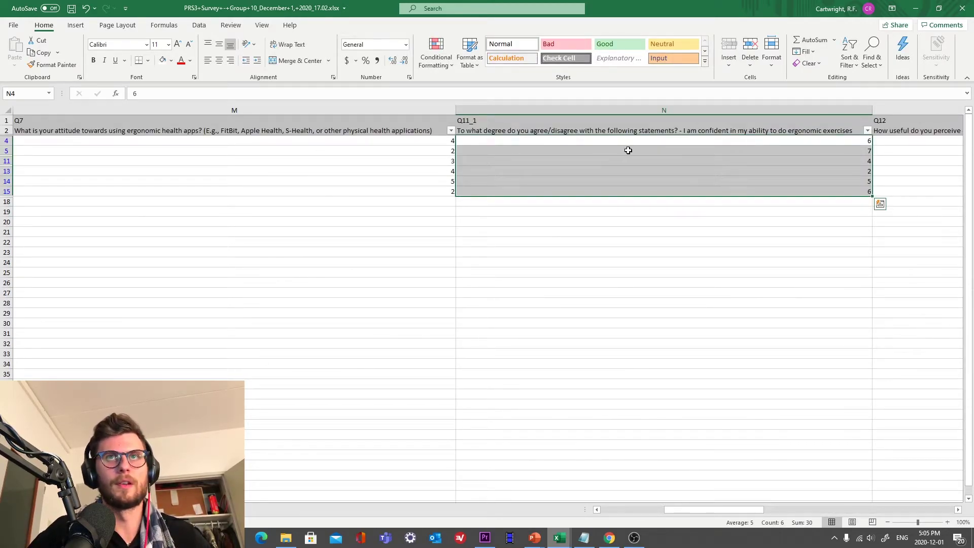
pyautogui.hotkey('ctrl', 'c')
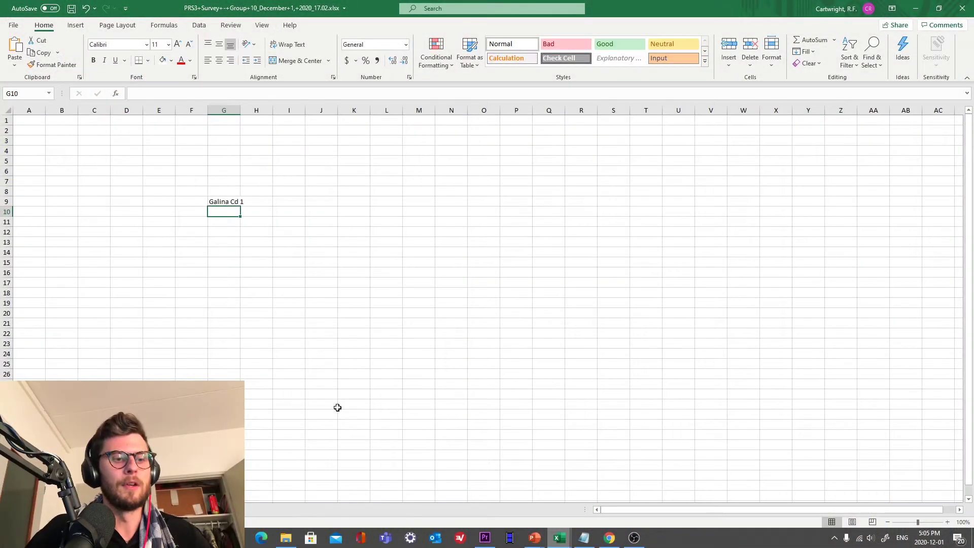
pyautogui.hotkey('ctrl', 'v')
pyautogui.click(312, 222)
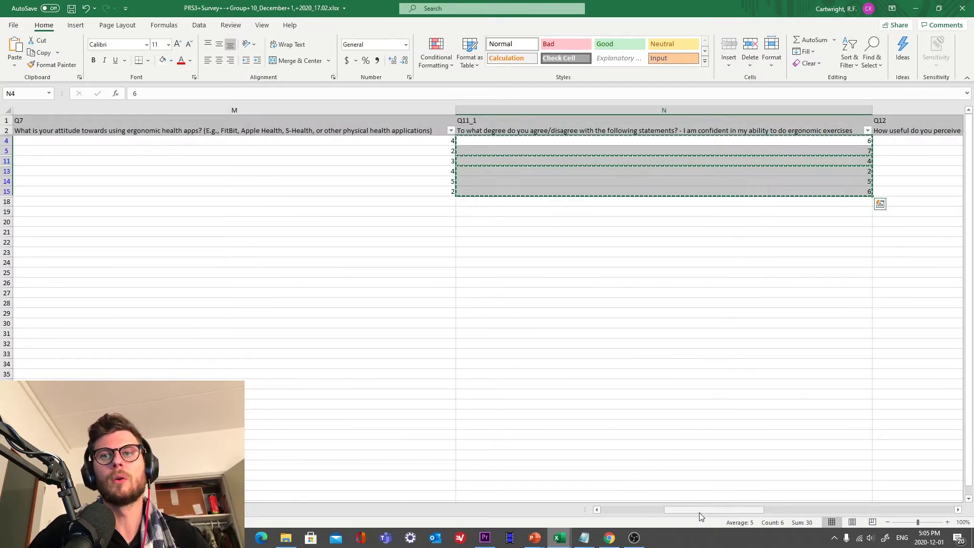
# Clear the filter on the FL_11 Stimuli1 block randomizer column and filter the Stimuli2 column to the value 1.
pyautogui.moveTo(699, 512); pyautogui.dragTo(856, 519)
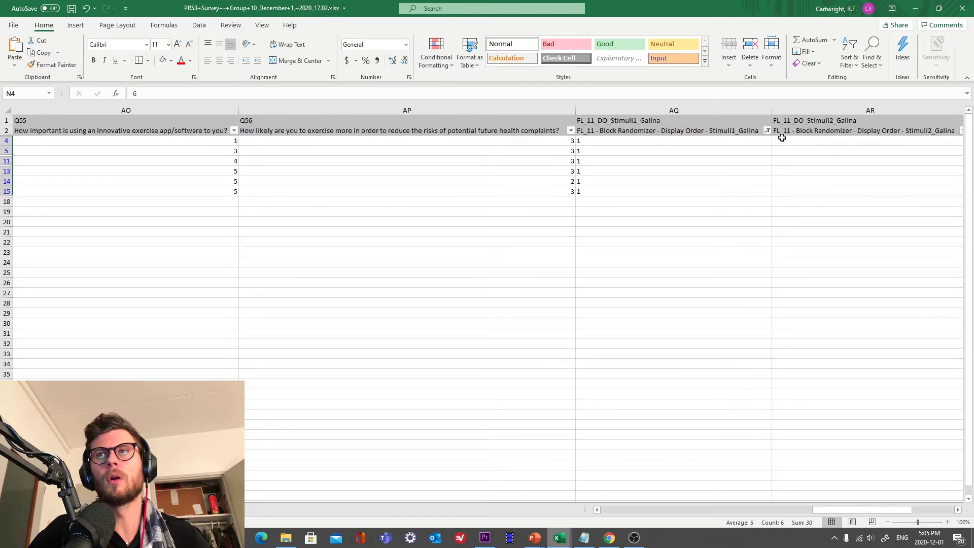
pyautogui.click(767, 131)
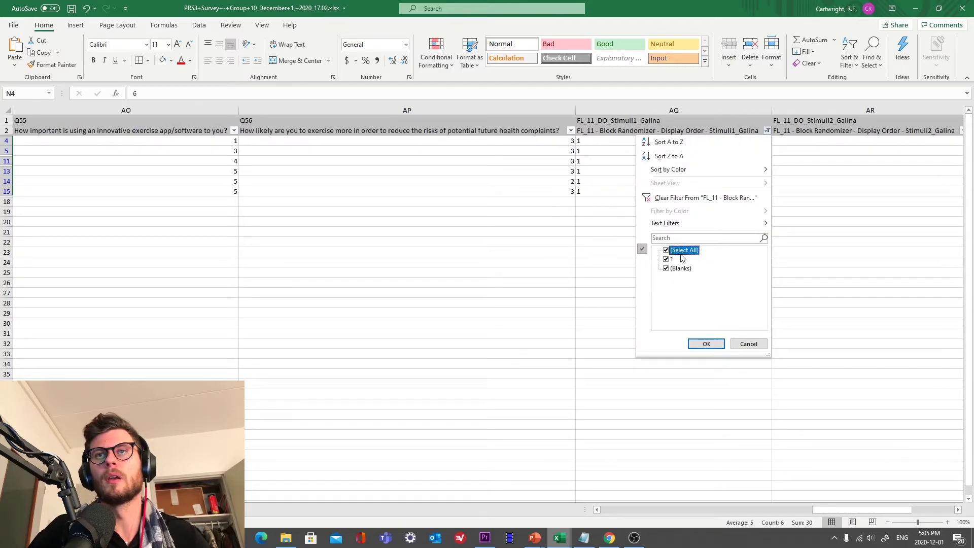
pyautogui.click(706, 343)
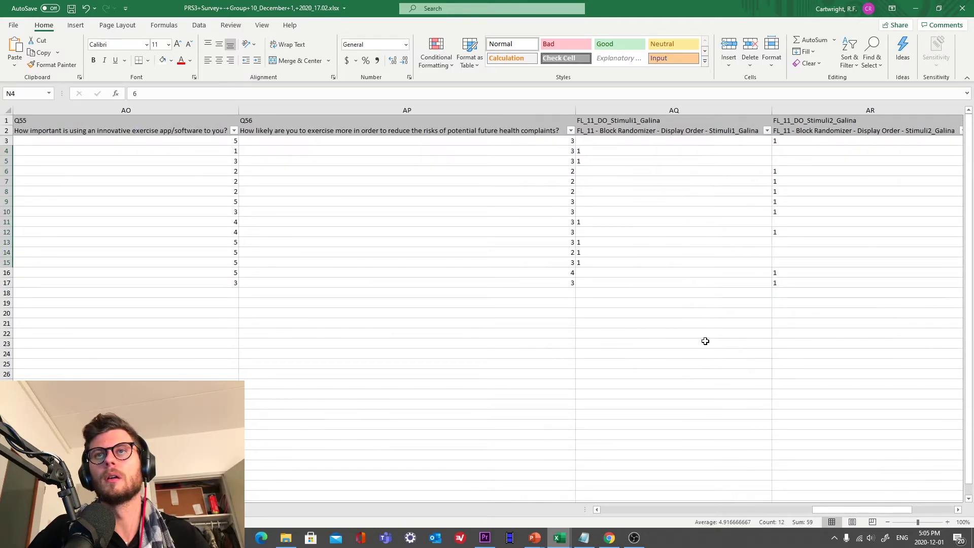
pyautogui.click(962, 131)
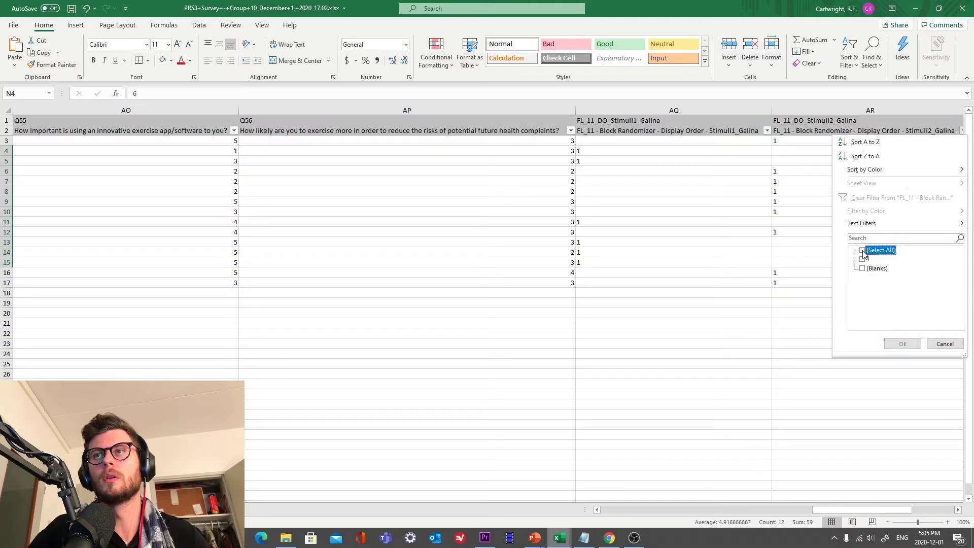
pyautogui.click(900, 343)
pyautogui.click(798, 146)
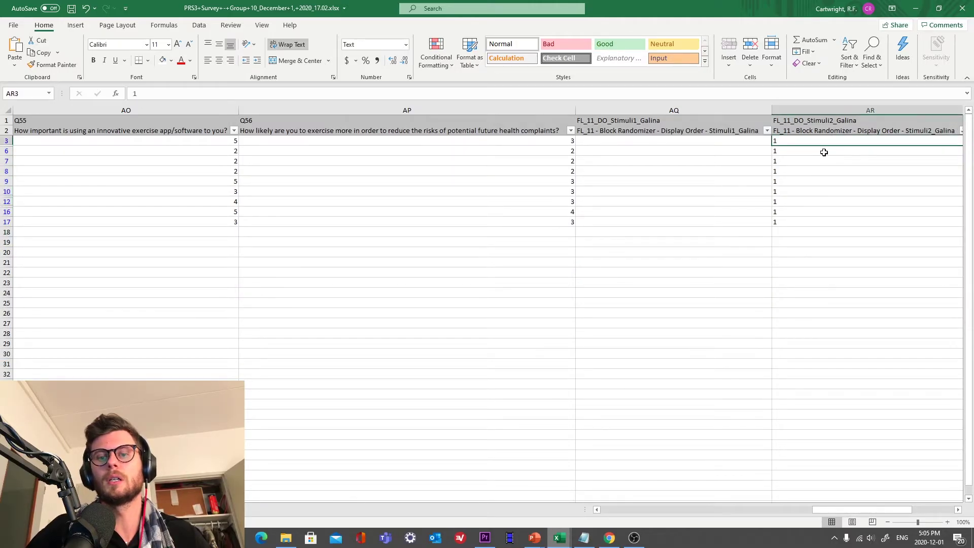
# Select the Q11_1 responses of the Stimuli2 respondents in N3:N17.
pyautogui.press('Left')
pyautogui.press('Left')
pyautogui.press('Left')
pyautogui.press('Left')
pyautogui.press('Left')
pyautogui.press('Left')
pyautogui.press('Left')
pyautogui.press('Left')
pyautogui.press('Left')
pyautogui.press('Left')
pyautogui.press('Left')
pyautogui.press('Left')
pyautogui.press('Left')
pyautogui.press('Left')
pyautogui.press('Left')
pyautogui.press('Left')
pyautogui.press('Left')
pyautogui.press('Left')
pyautogui.press('Left')
pyautogui.press('Left')
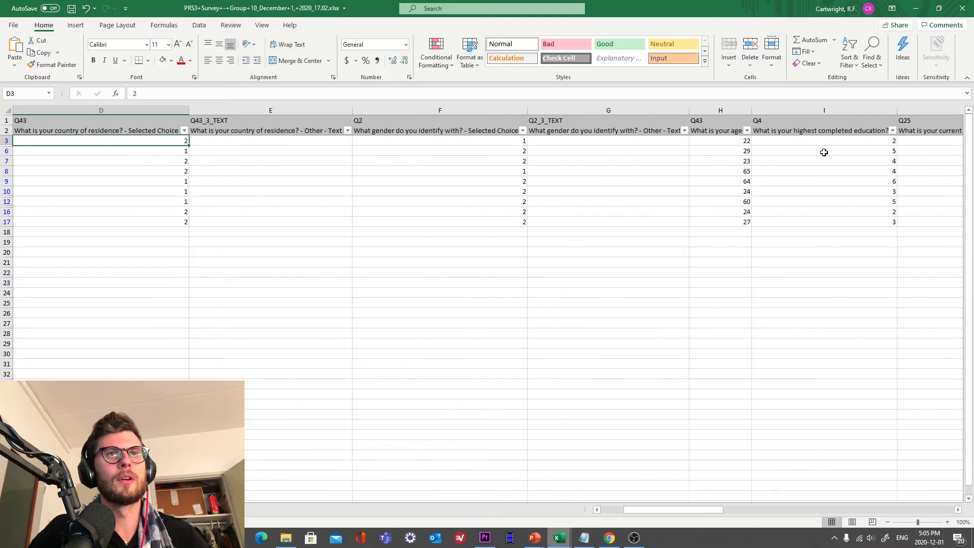
pyautogui.press('Left')
pyautogui.press('Left')
pyautogui.press('Left')
pyautogui.press('Right')
pyautogui.press('Right')
pyautogui.press('Right')
pyautogui.press('Right')
pyautogui.press('Right')
pyautogui.press('Right')
pyautogui.press('Right')
pyautogui.press('Right')
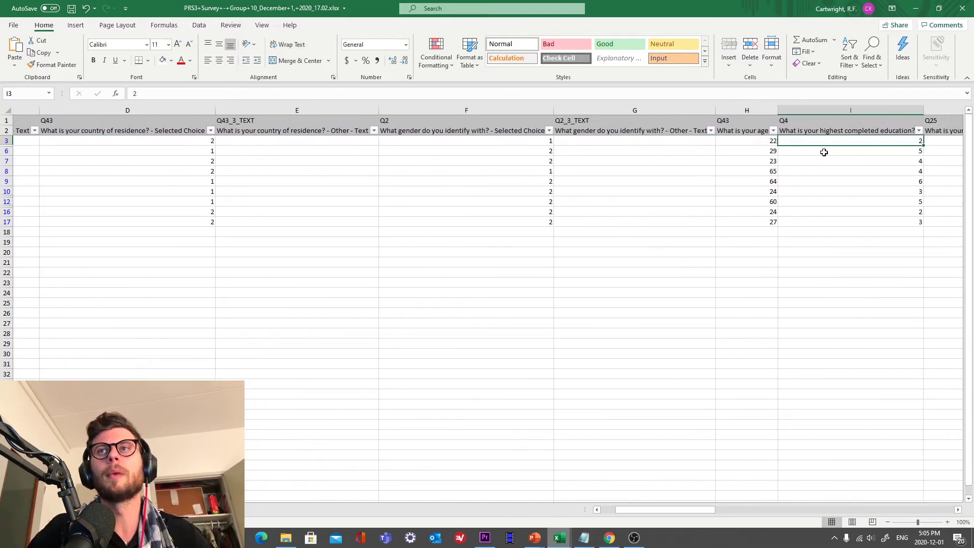
pyautogui.press('Right')
pyautogui.press('Right')
pyautogui.press('Right')
pyautogui.press('Right')
pyautogui.press('Right')
pyautogui.press('Right')
pyautogui.press('Up')
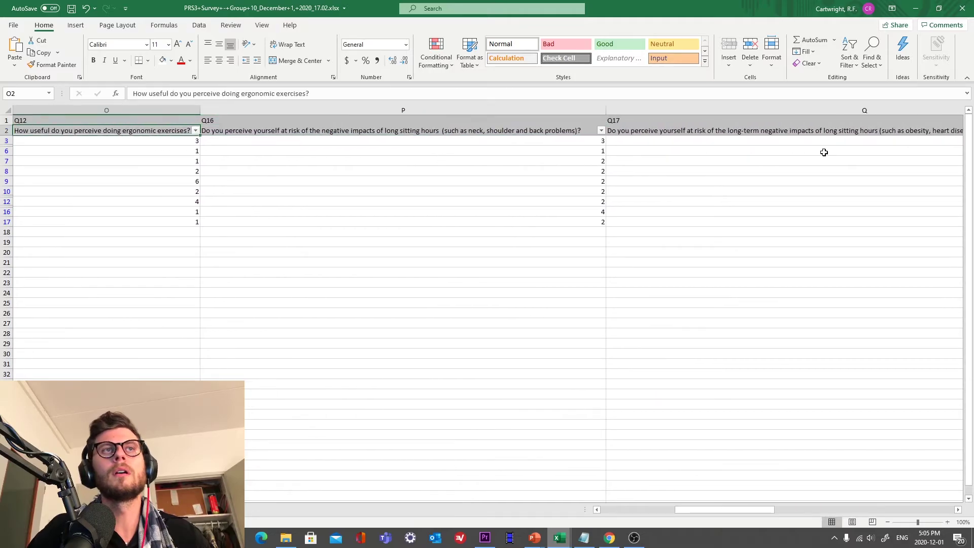
pyautogui.press('Left')
pyautogui.press('Down')
pyautogui.hotkey('shift', 'Down')
pyautogui.hotkey('shift', 'Down')
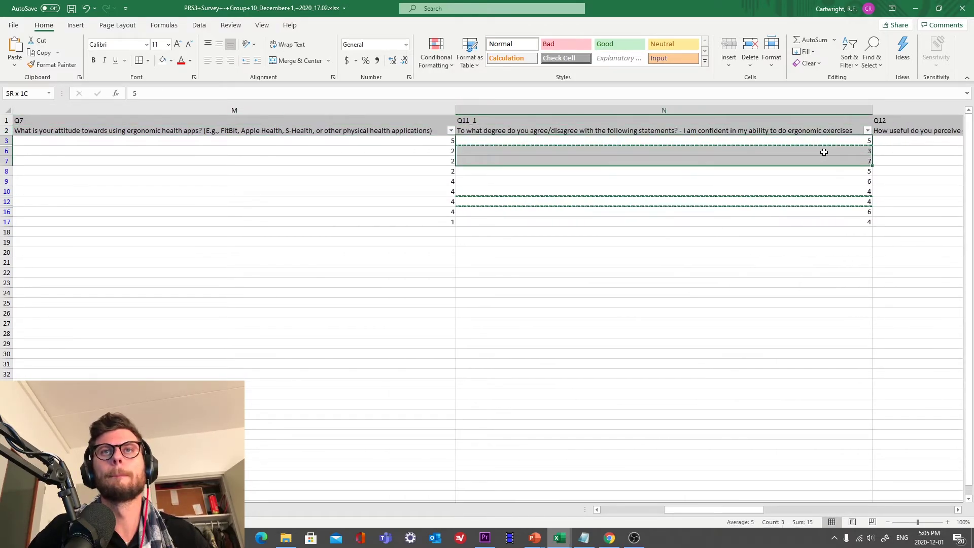
pyautogui.hotkey('shift', 'Down')
pyautogui.hotkey('shift', 'Down')
pyautogui.hotkey('shift', 'Down')
pyautogui.hotkey('shift', 'Down')
pyautogui.hotkey('shift', 'Down')
pyautogui.hotkey('shift', 'Down')
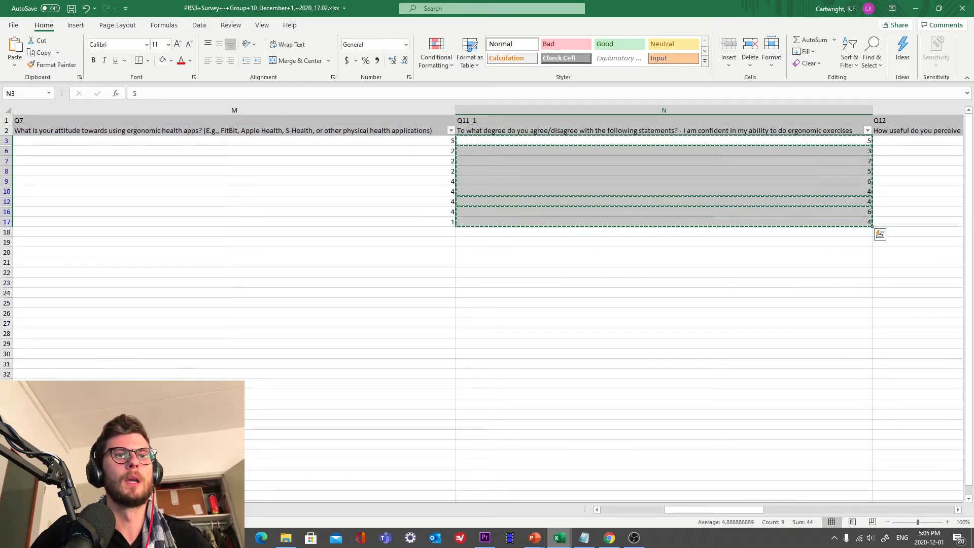
# Enter the header G CD2 in H9 of Sheet1 and paste the Stimuli2 respondents' Q11_1 responses beneath it from H10.
pyautogui.hotkey('ctrl', 'pagedown')
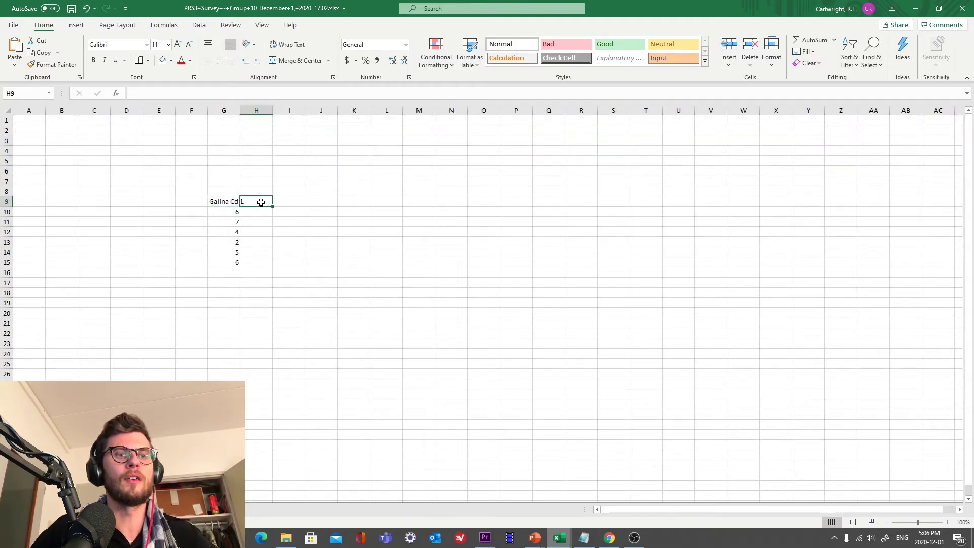
pyautogui.write('G CD2')
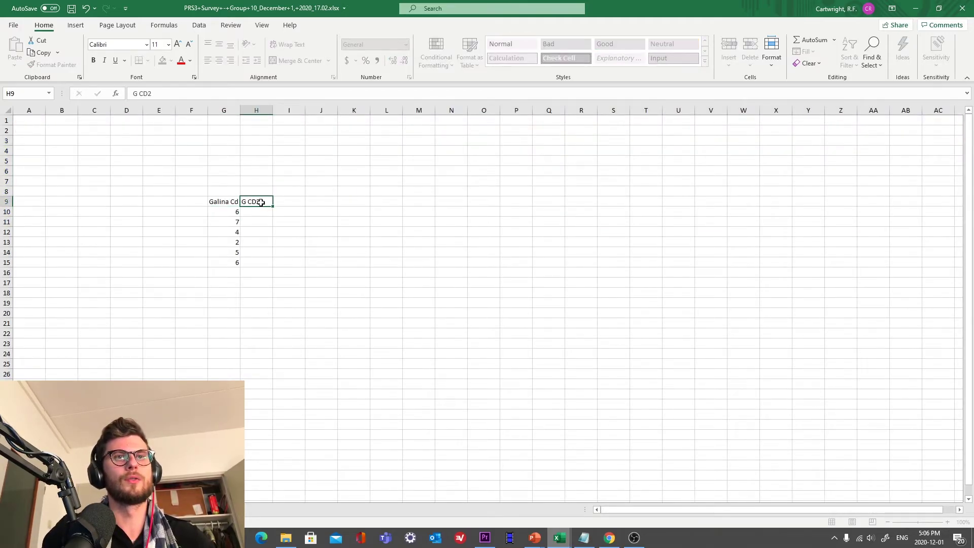
pyautogui.press('Return')
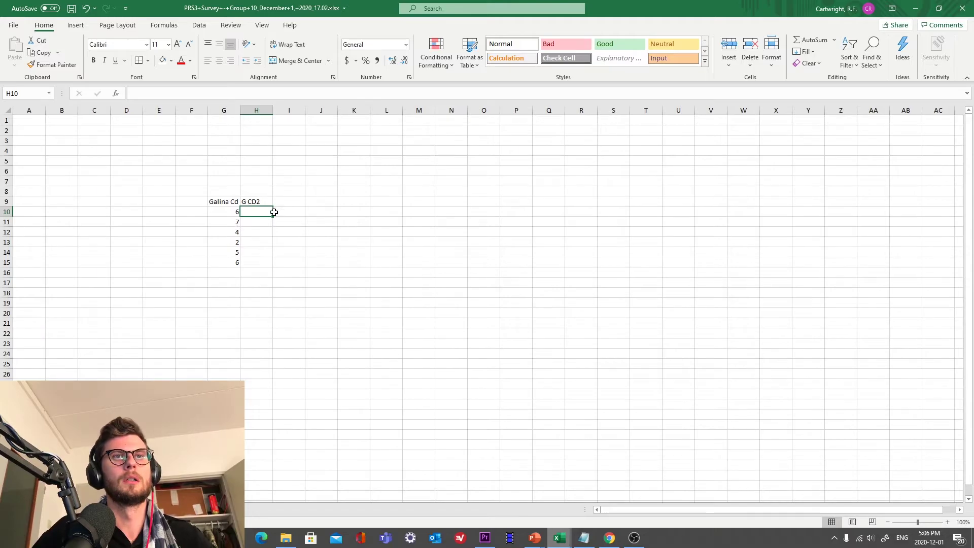
pyautogui.hotkey('ctrl', 'pageup')
pyautogui.hotkey('ctrl', 'c')
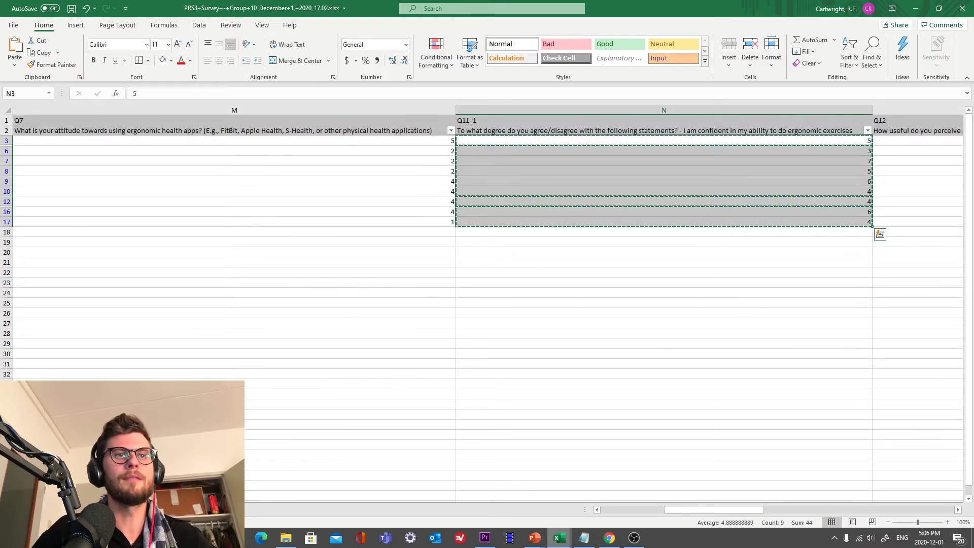
pyautogui.hotkey('ctrl', 'pagedown')
pyautogui.hotkey('ctrl', 'v')
pyautogui.click(357, 221)
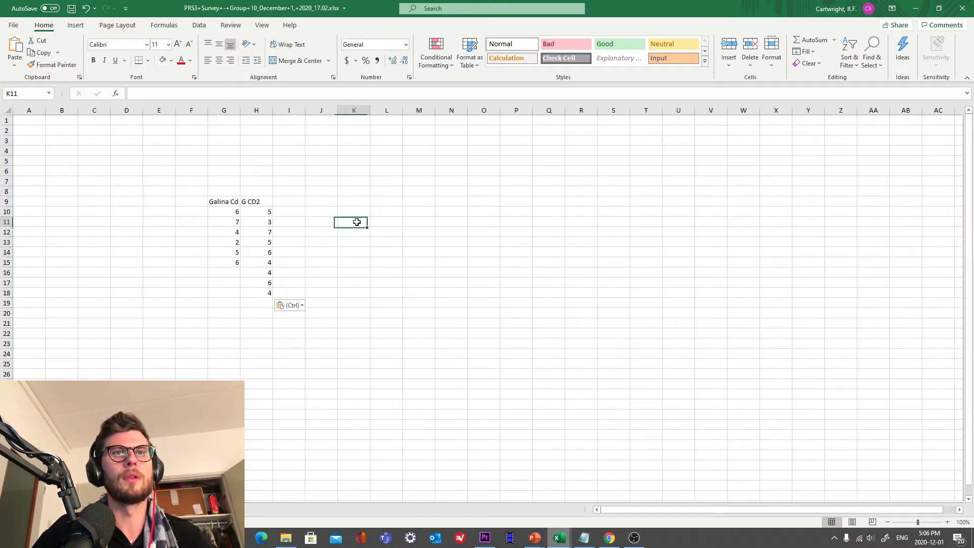
# Search the function library for t.test and insert the T.TEST function in cell J9.
pyautogui.write('=')
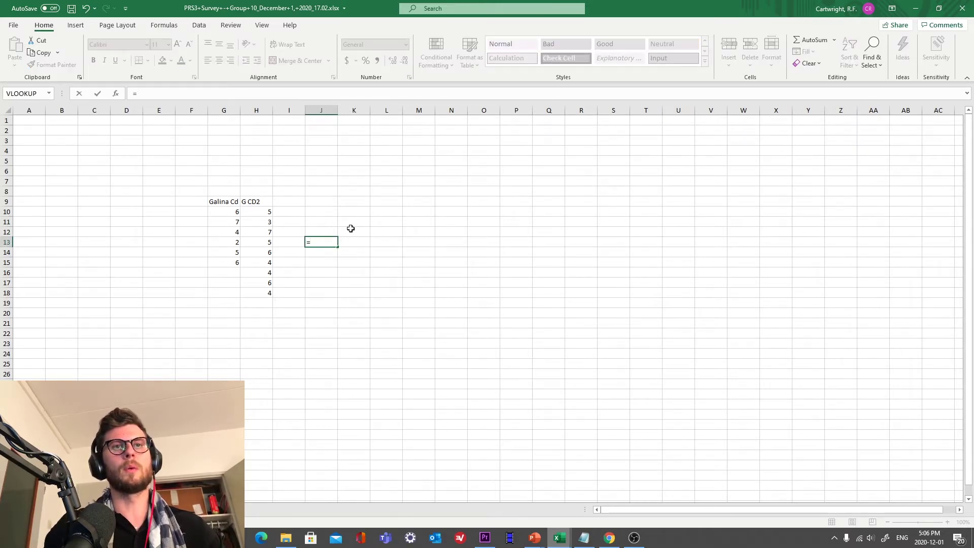
pyautogui.click(309, 180)
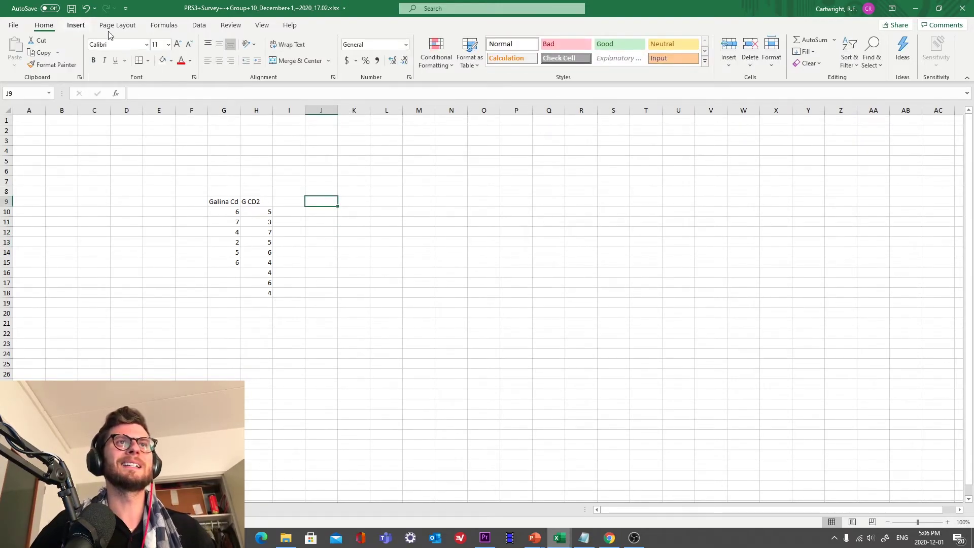
pyautogui.click(164, 25)
pyautogui.click(17, 53)
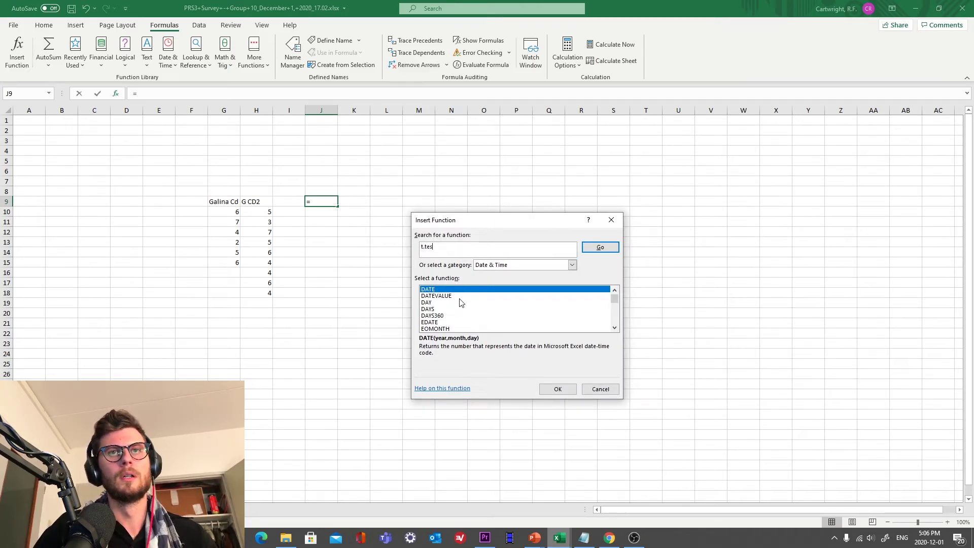
pyautogui.click(588, 251)
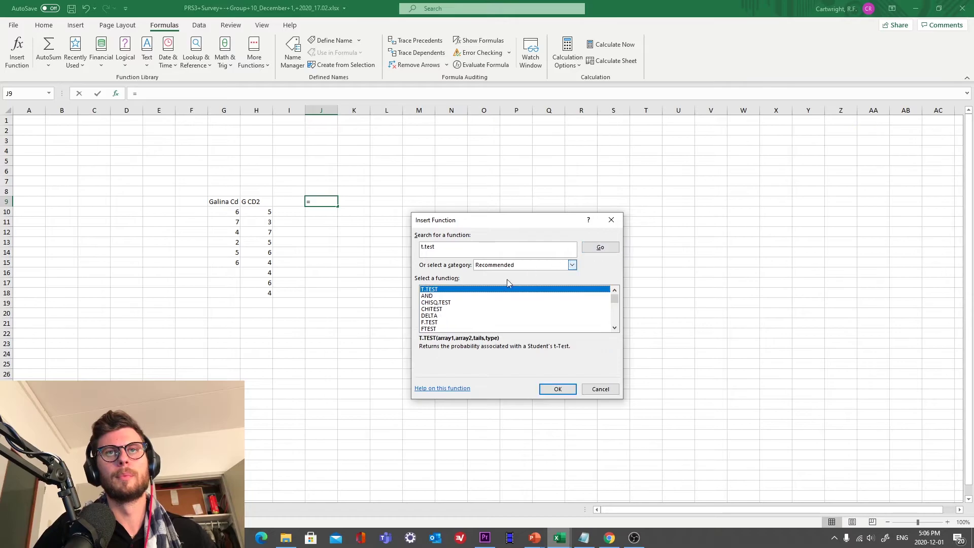
pyautogui.doubleClick(445, 291)
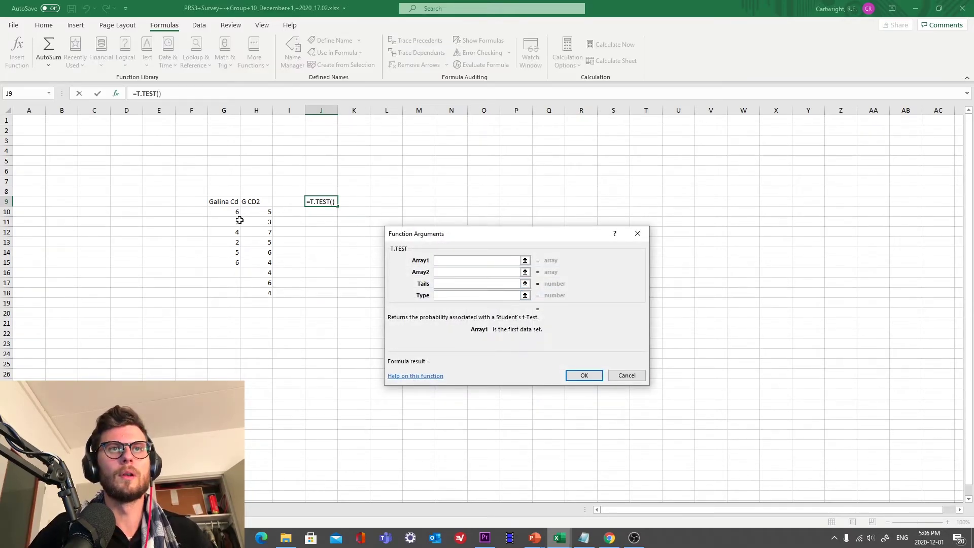
# Set the T.TEST arguments to arrays G10:G15 and H10:H18, 2 tails and type 3, and calculate the result.
pyautogui.moveTo(231, 214); pyautogui.dragTo(228, 242)
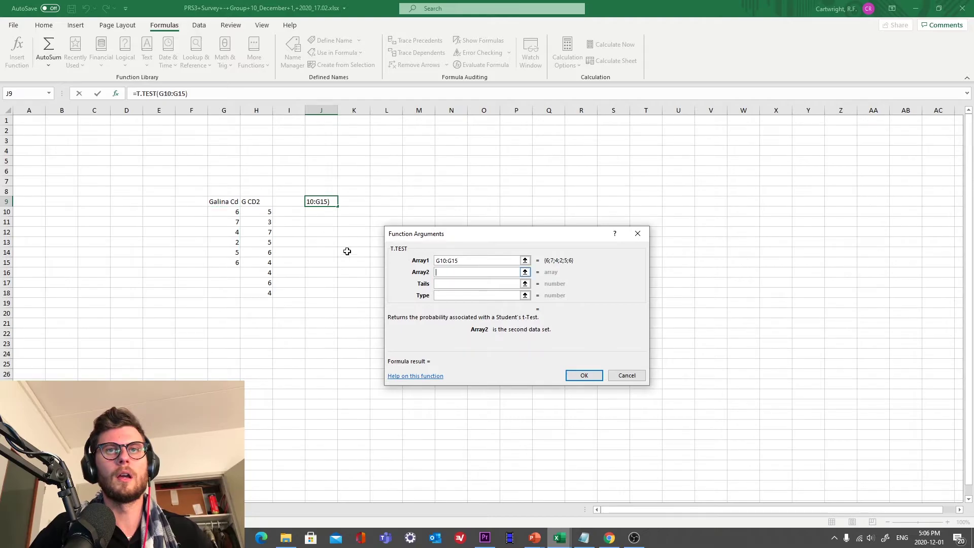
pyautogui.moveTo(266, 208); pyautogui.dragTo(267, 293)
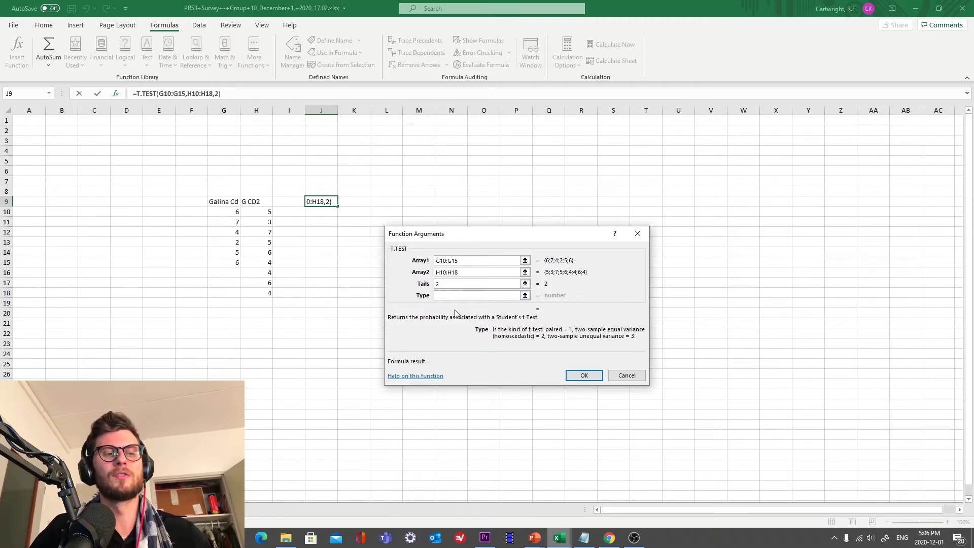
pyautogui.click(585, 379)
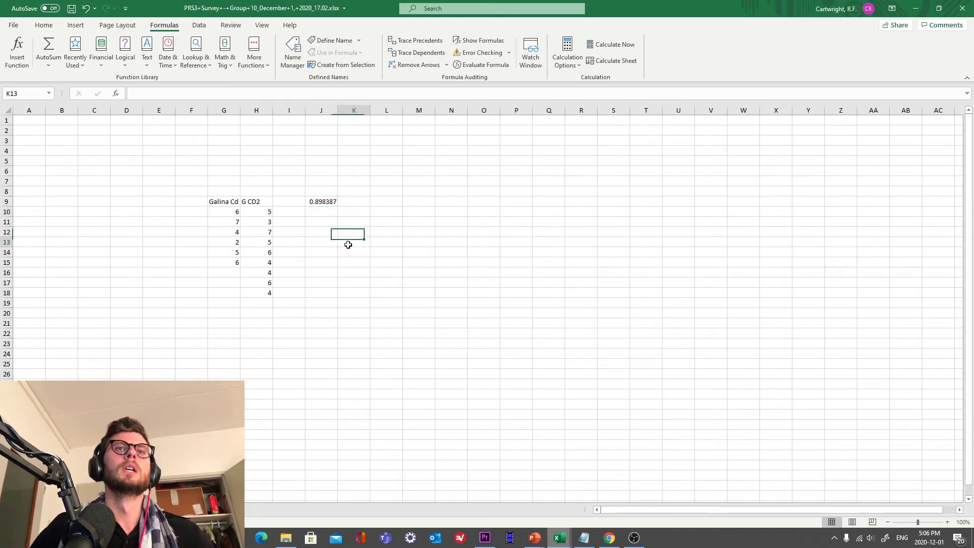
# Review the T.TEST formula in J9 and the condition 1 values, and return to the Q11_1 responses on Sheet0.
pyautogui.moveTo(231, 212); pyautogui.dragTo(229, 231)
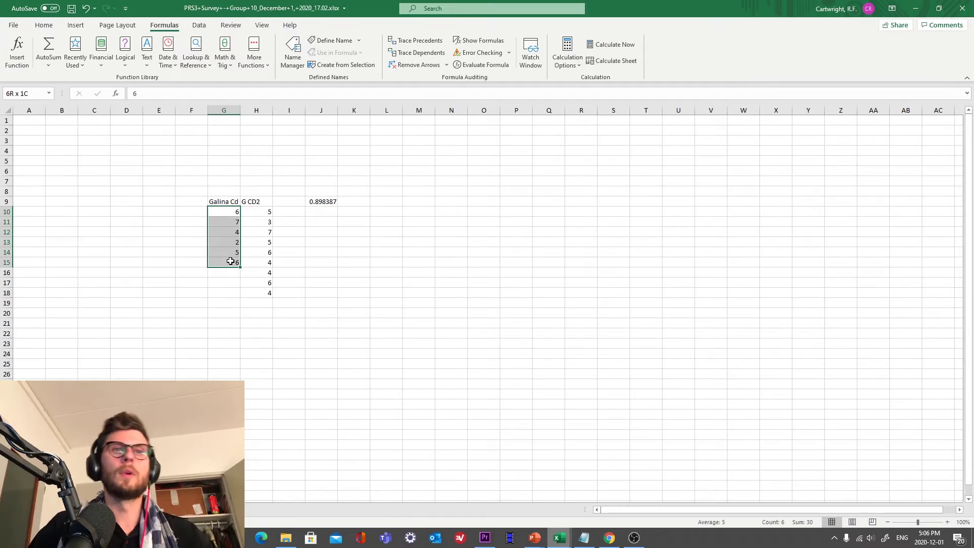
pyautogui.click(328, 199)
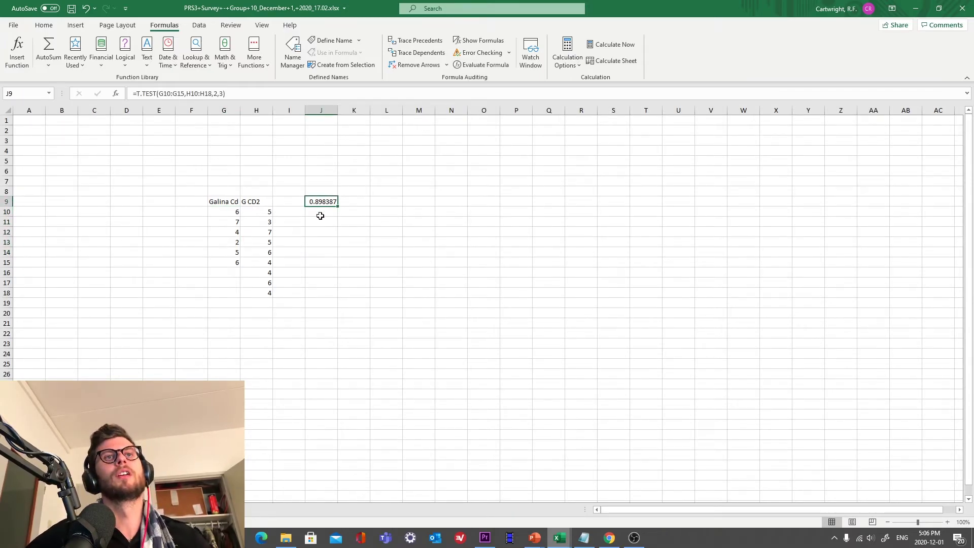
pyautogui.moveTo(226, 212); pyautogui.dragTo(237, 252)
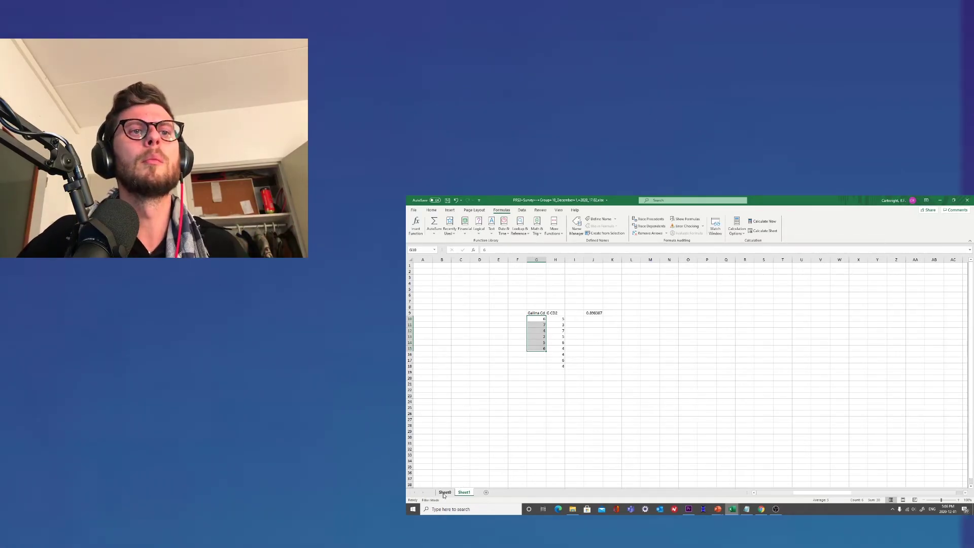
pyautogui.click(445, 493)
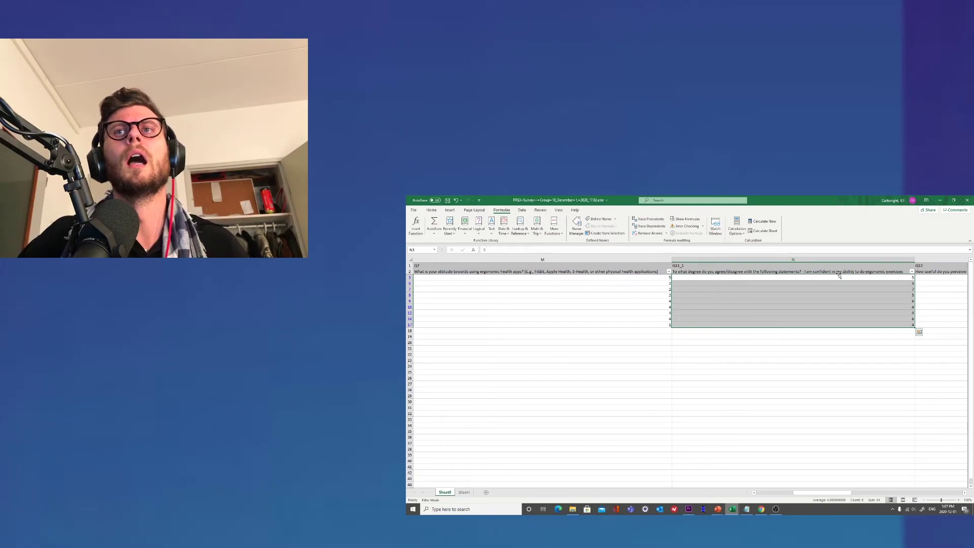
pyautogui.click(463, 493)
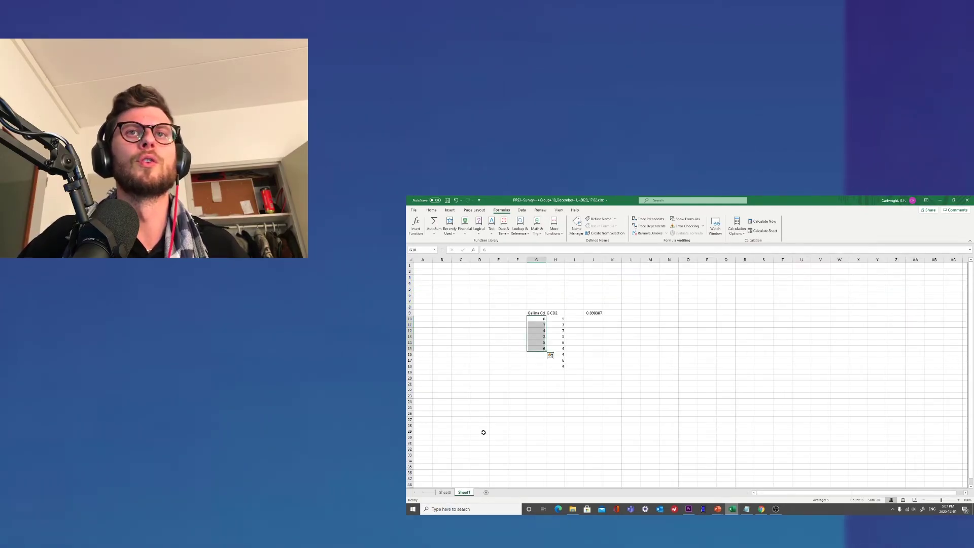
pyautogui.hotkey('ctrl', 'v')
pyautogui.click(612, 354)
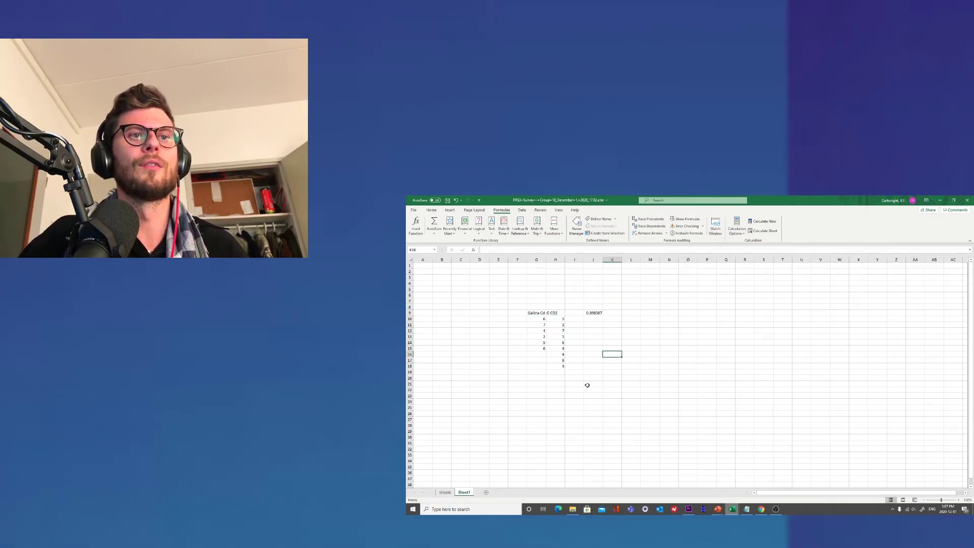
pyautogui.click(447, 494)
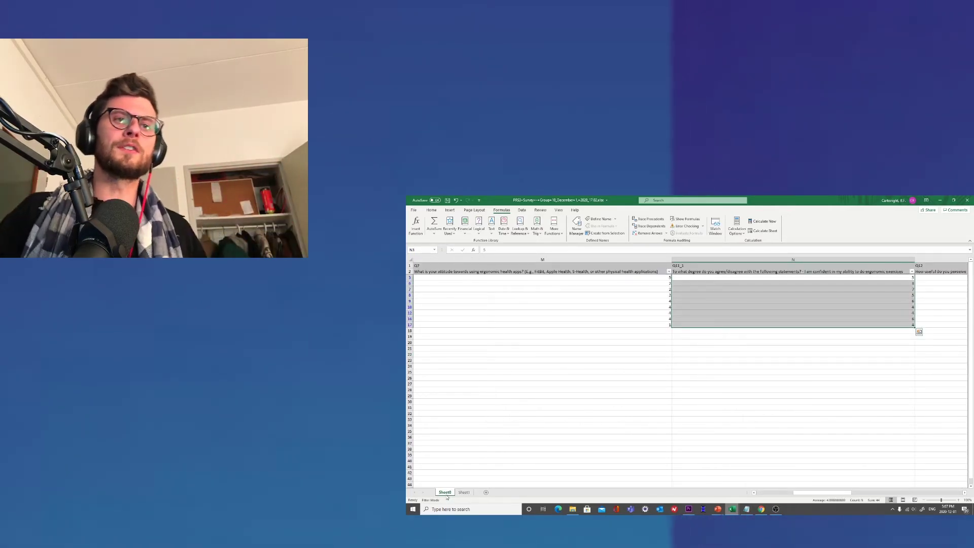
pyautogui.click(461, 493)
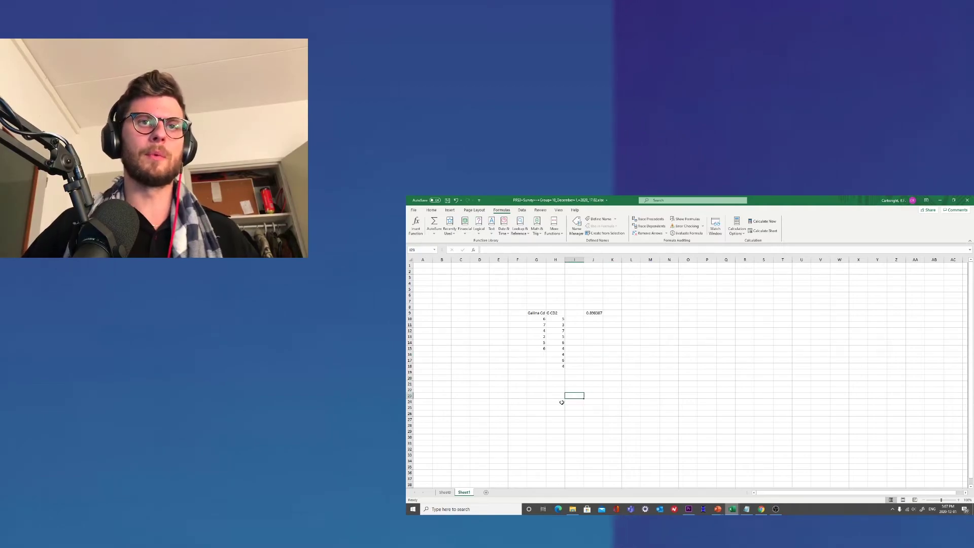
# Clear the filter from the FL_11 block randomizer's Stimuli2 column on Sheet0 so respondents of both conditions are listed.
pyautogui.hotkey('ctrl', 'pageup')
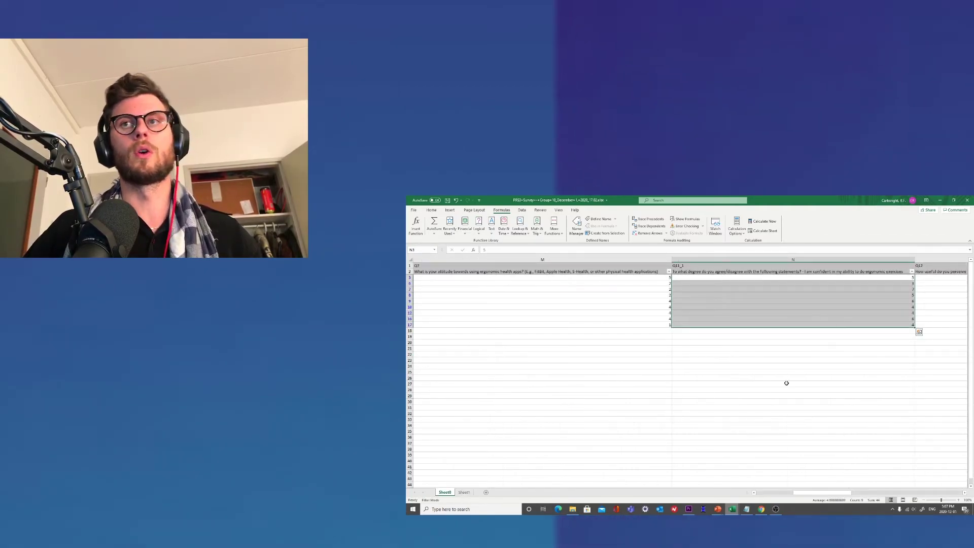
pyautogui.moveTo(825, 497); pyautogui.dragTo(936, 495)
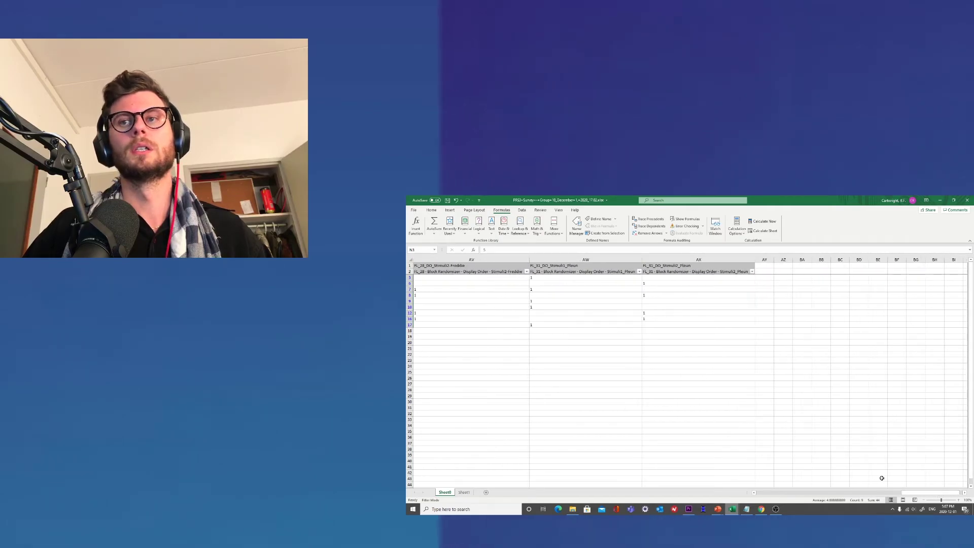
pyautogui.click(752, 271)
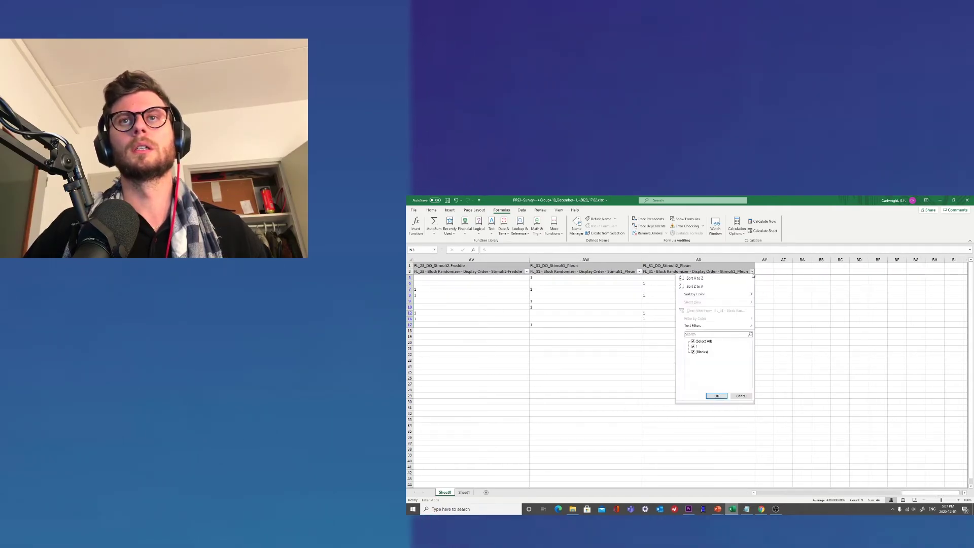
pyautogui.click(742, 396)
pyautogui.moveTo(913, 493); pyautogui.dragTo(895, 441)
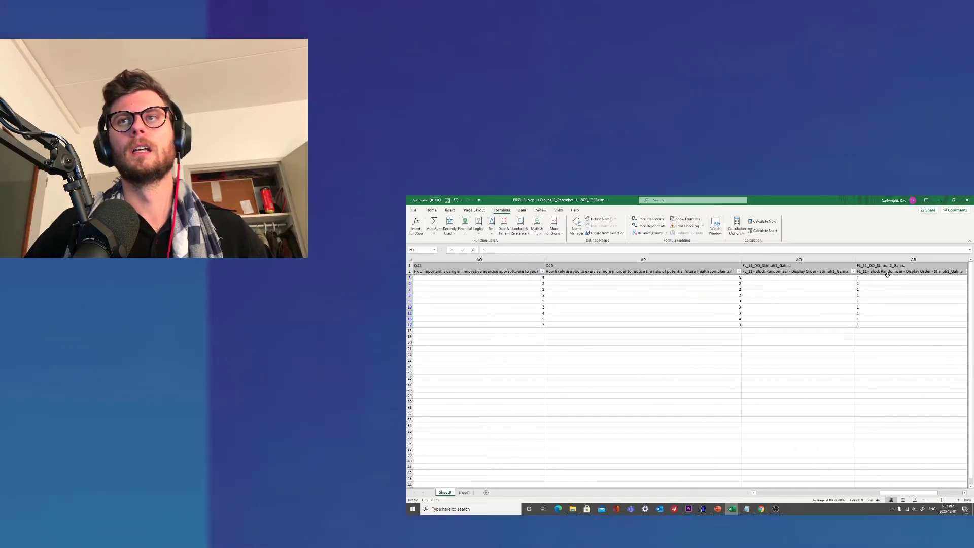
pyautogui.click(966, 271)
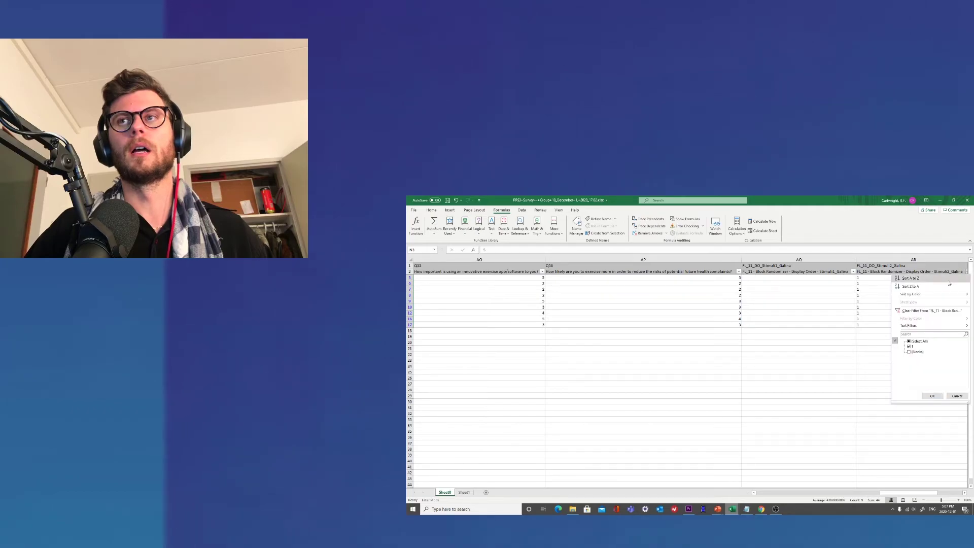
pyautogui.click(915, 310)
# Go back to columns M and N on Sheet0 and examine the ergonomic health app attitude and Q11_1 responses of all respondents.
pyautogui.click(811, 289)
pyautogui.press('Left')
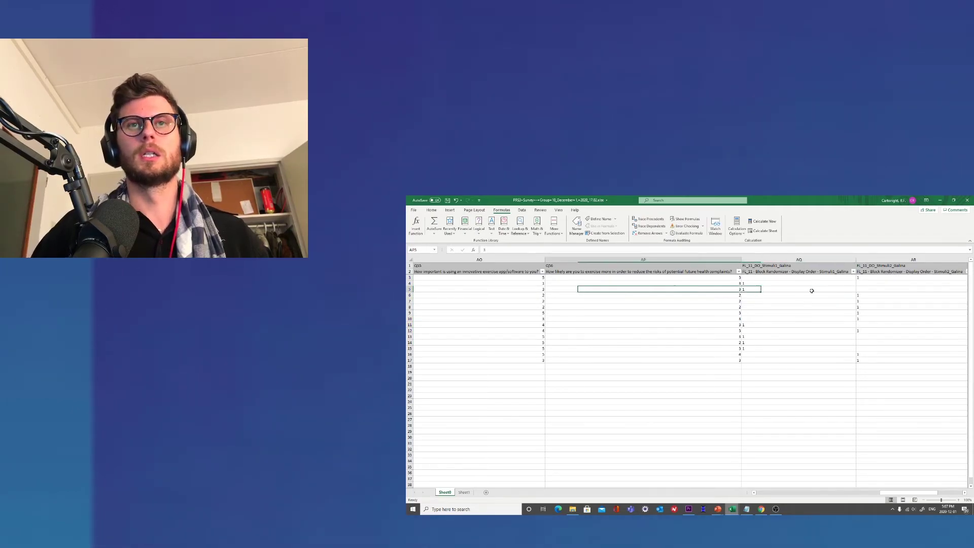
pyautogui.press('Left')
pyautogui.press('Left')
pyautogui.press('Left')
pyautogui.press('Left')
pyautogui.press('Left')
pyautogui.press('Left')
pyautogui.press('Left')
pyautogui.press('Left')
pyautogui.press('Left')
pyautogui.press('Left')
pyautogui.press('Left')
pyautogui.press('Left')
pyautogui.press('Left')
pyautogui.press('Left')
pyautogui.press('Left')
pyautogui.press('Left')
pyautogui.press('Left')
pyautogui.press('Left')
pyautogui.press('Left')
pyautogui.press('Left')
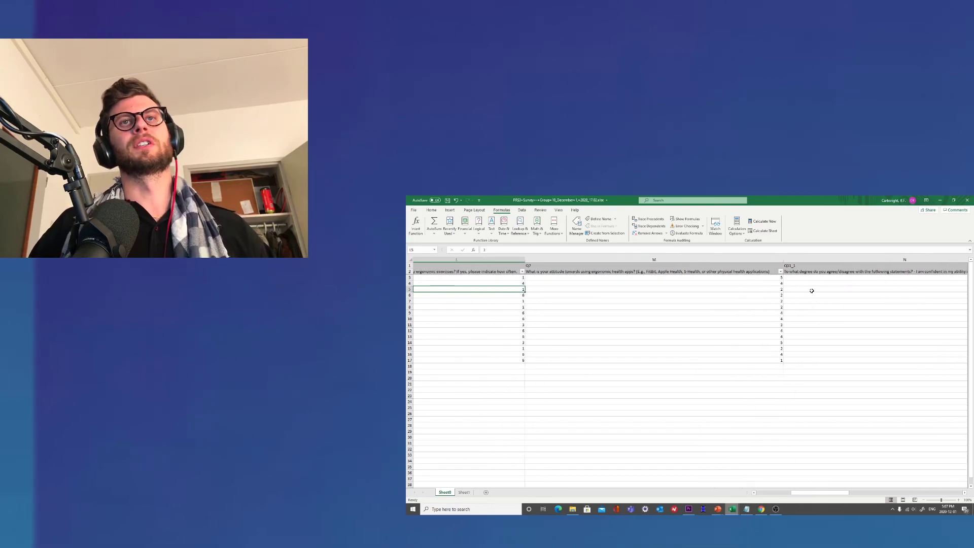
pyautogui.press('Right')
pyautogui.press('Up')
pyautogui.press('Up')
pyautogui.press('Right')
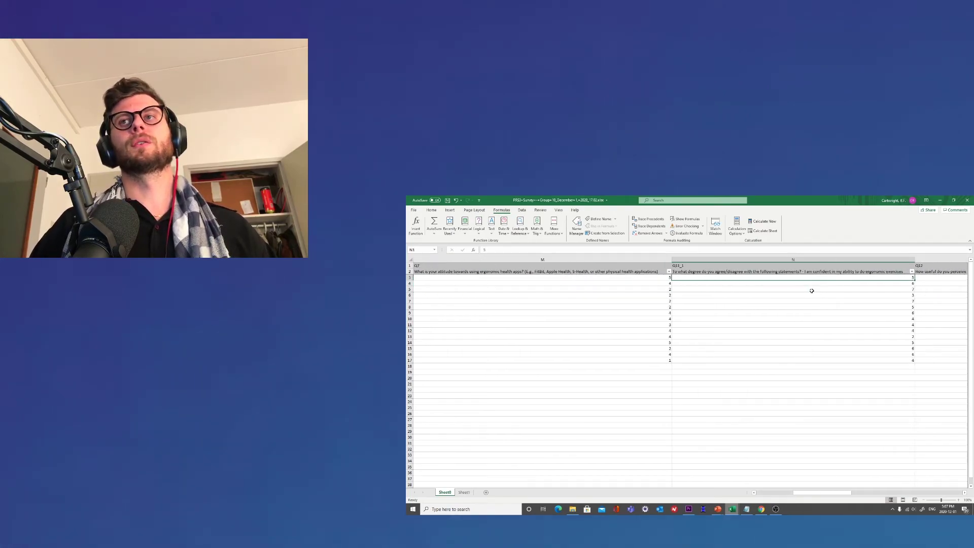
pyautogui.press('Left')
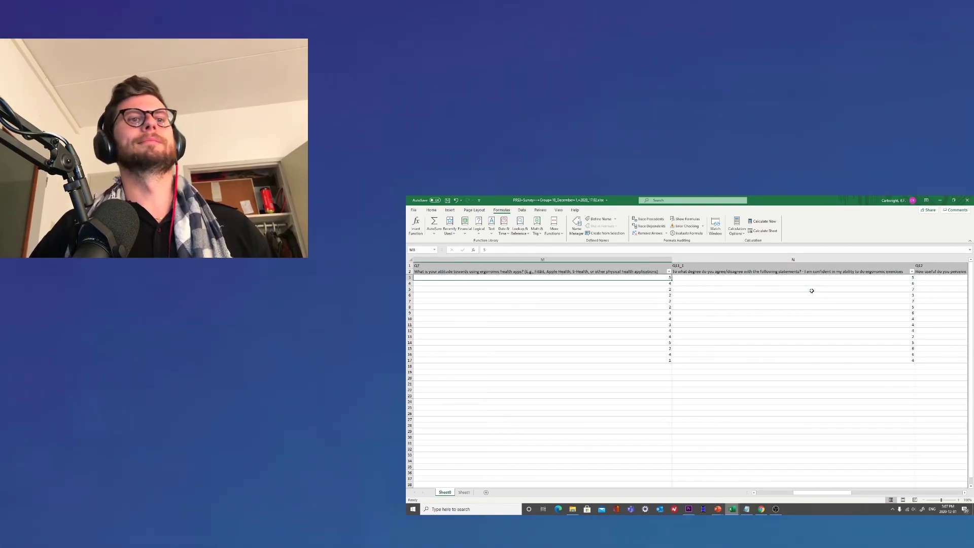
# Try to calculate the correlation in K21 of Sheet1 with CORREL, using M3:M17 and N3:N17 of Sheet0 as the two arrays.
pyautogui.click(463, 493)
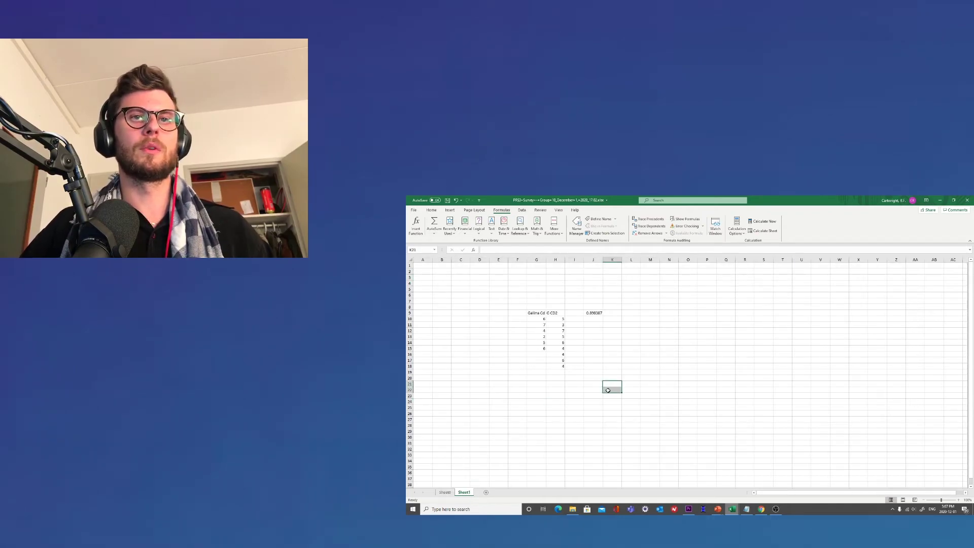
pyautogui.write('=cor')
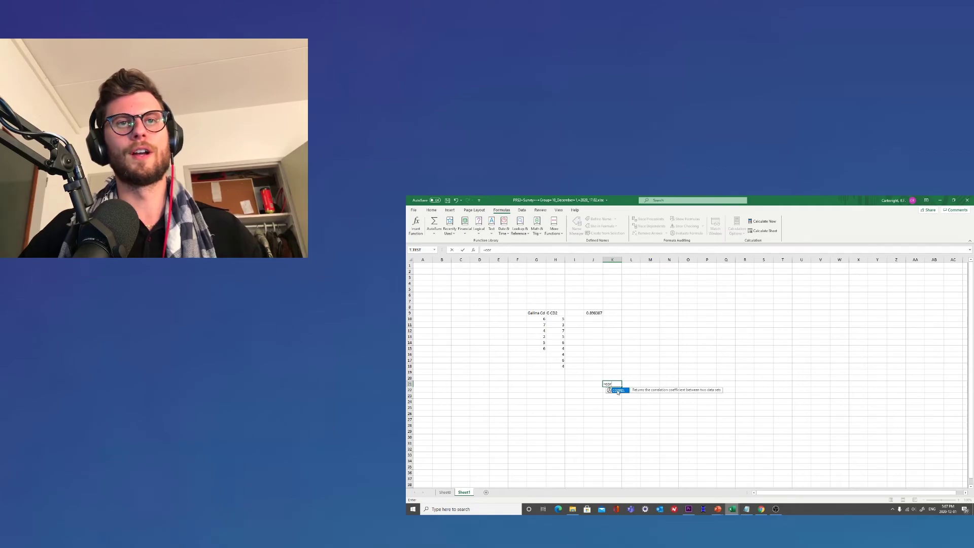
pyautogui.click(441, 493)
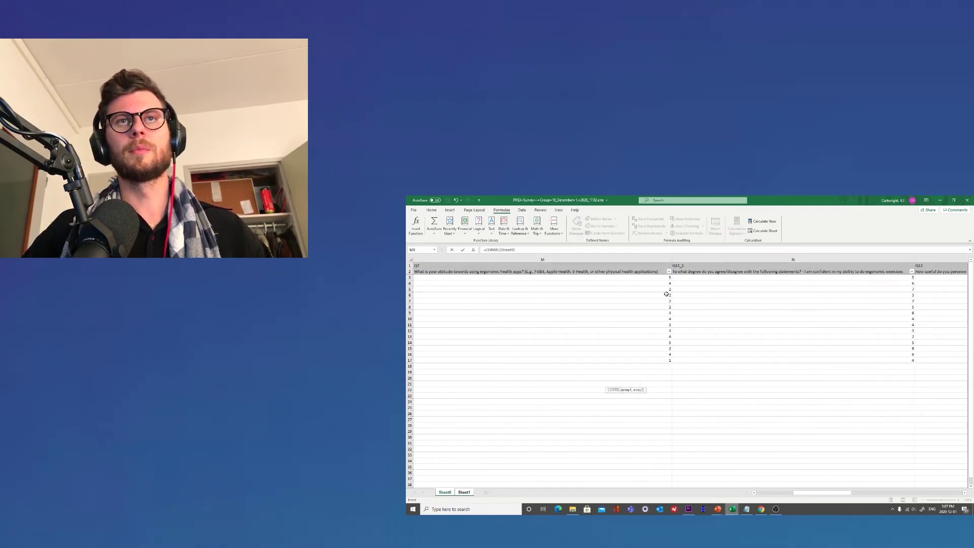
pyautogui.moveTo(623, 279); pyautogui.dragTo(622, 360)
pyautogui.write(',')
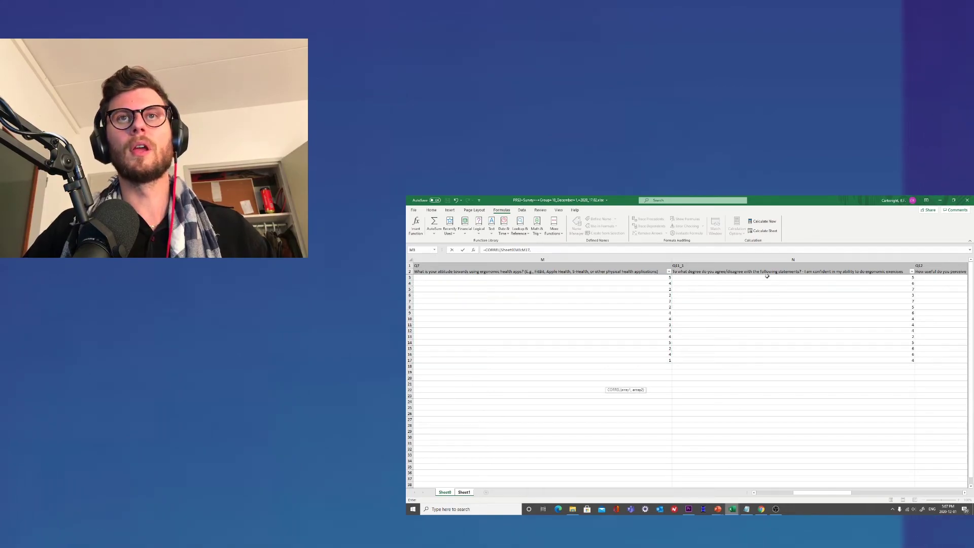
pyautogui.moveTo(748, 277); pyautogui.dragTo(735, 358)
pyautogui.write(',')
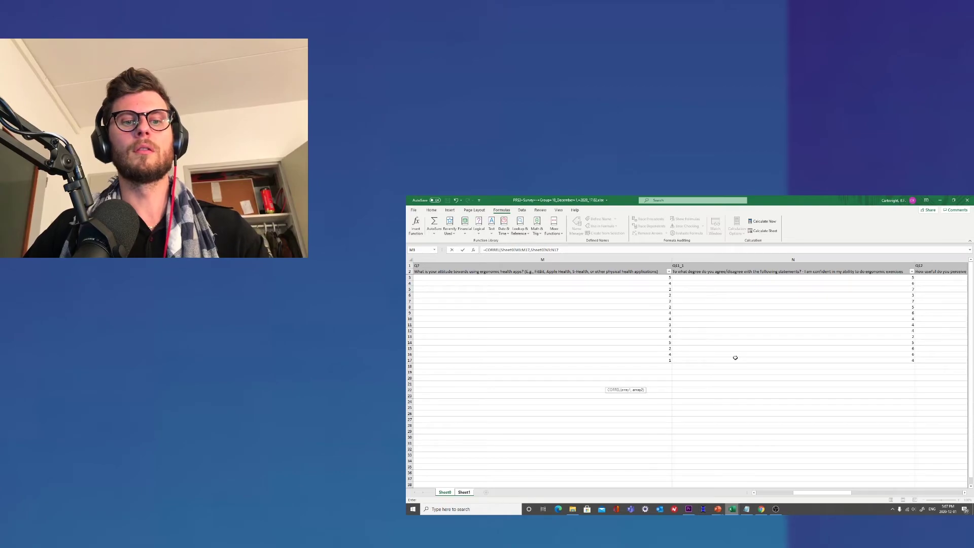
pyautogui.press('Return')
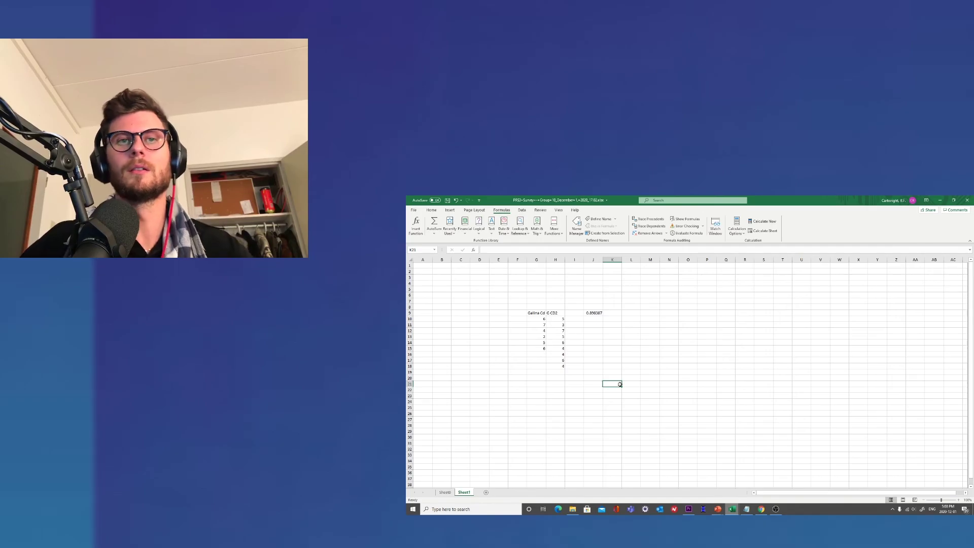
# Review the health app attitude responses in column M and the Q11_1 question and responses in column N of Sheet0.
pyautogui.click(445, 492)
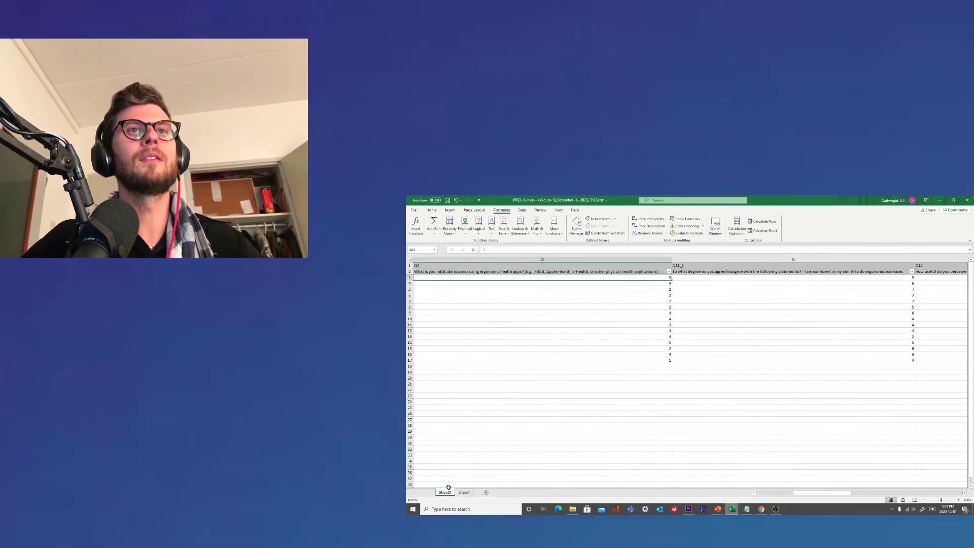
pyautogui.click(695, 313)
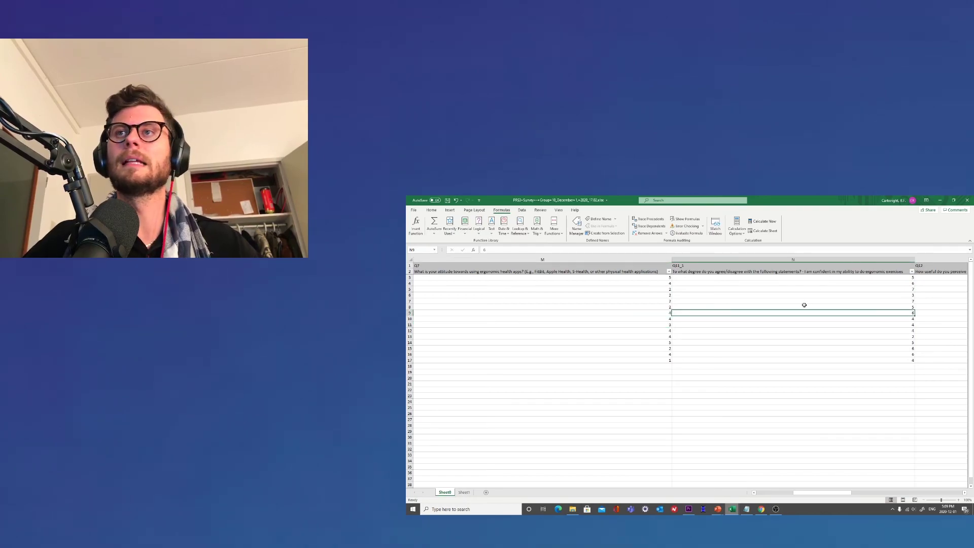
pyautogui.click(615, 309)
pyautogui.click(730, 273)
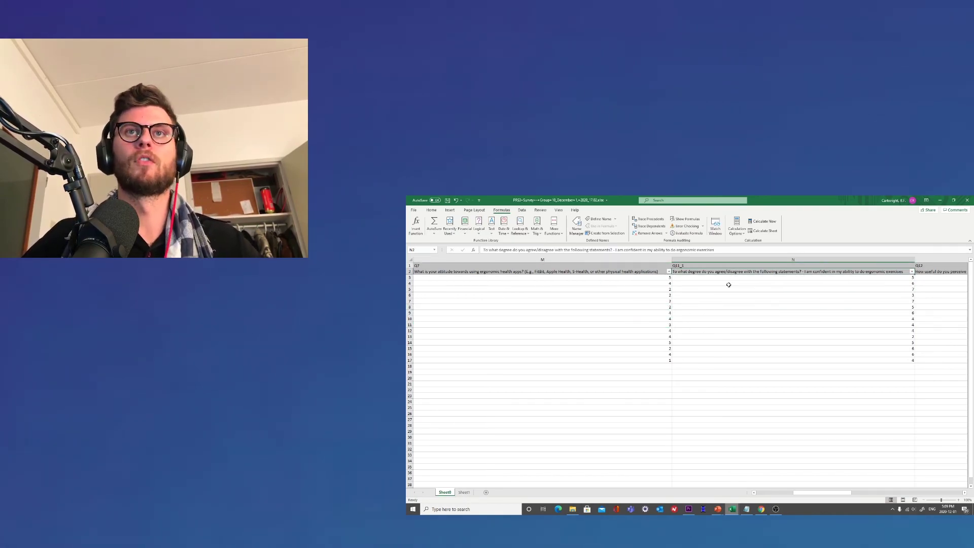
pyautogui.click(730, 299)
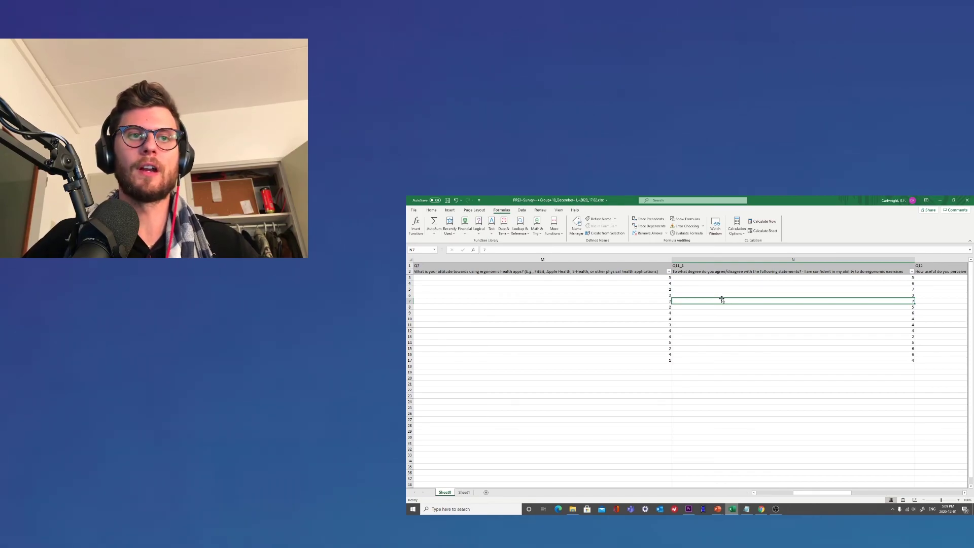
# Switch to the PRS presentation with the agenda in PowerPoint, resume its slide show and advance to the closing slide.
pyautogui.moveTo(765, 512)
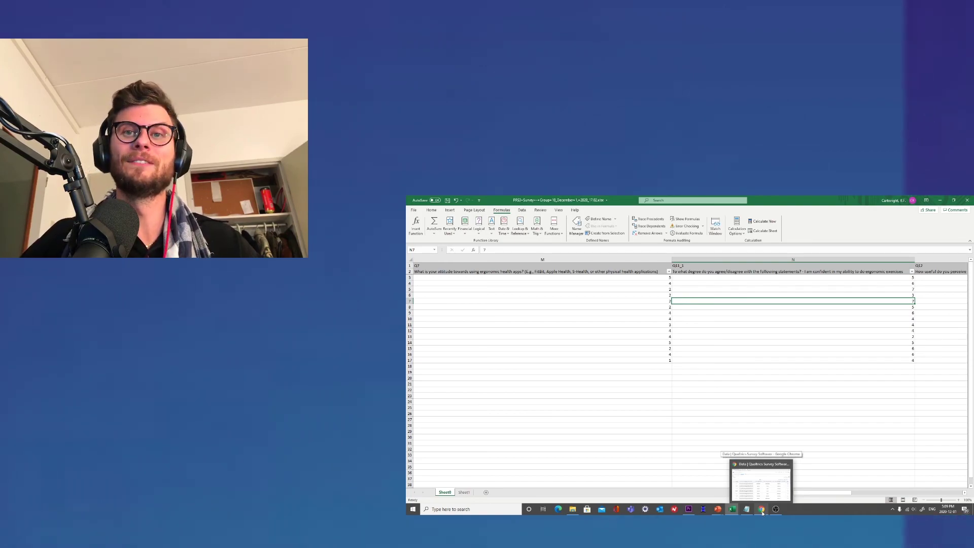
pyautogui.moveTo(718, 510)
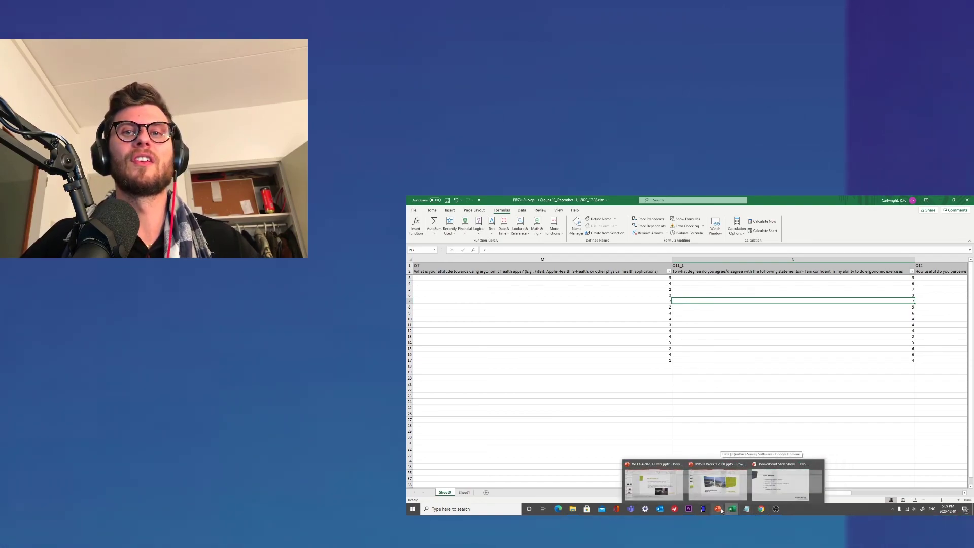
pyautogui.click(681, 470)
pyautogui.click(718, 481)
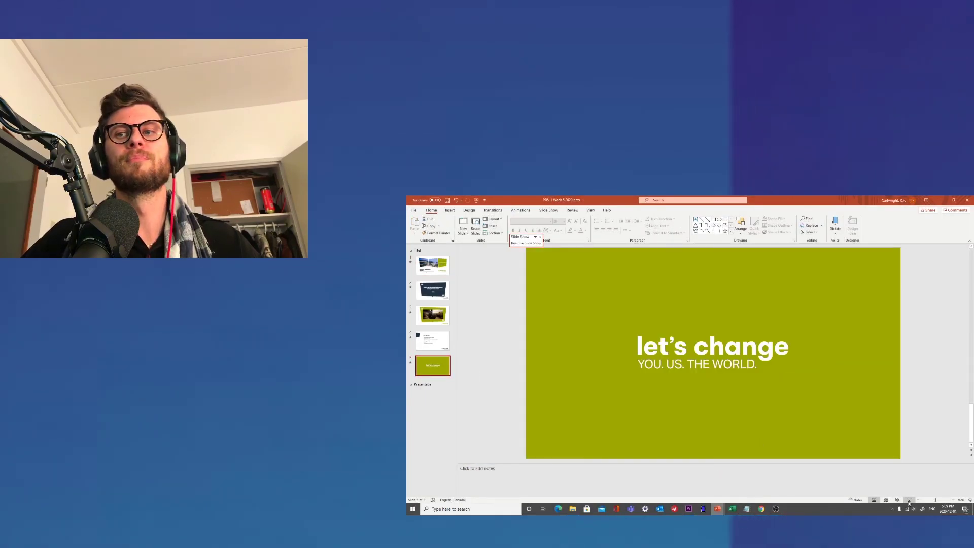
pyautogui.click(525, 242)
pyautogui.press('Right')
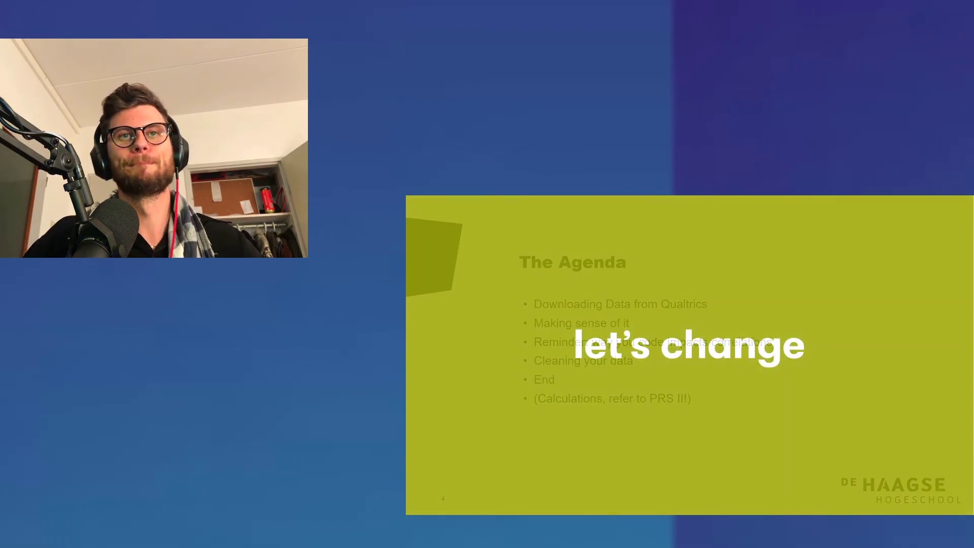